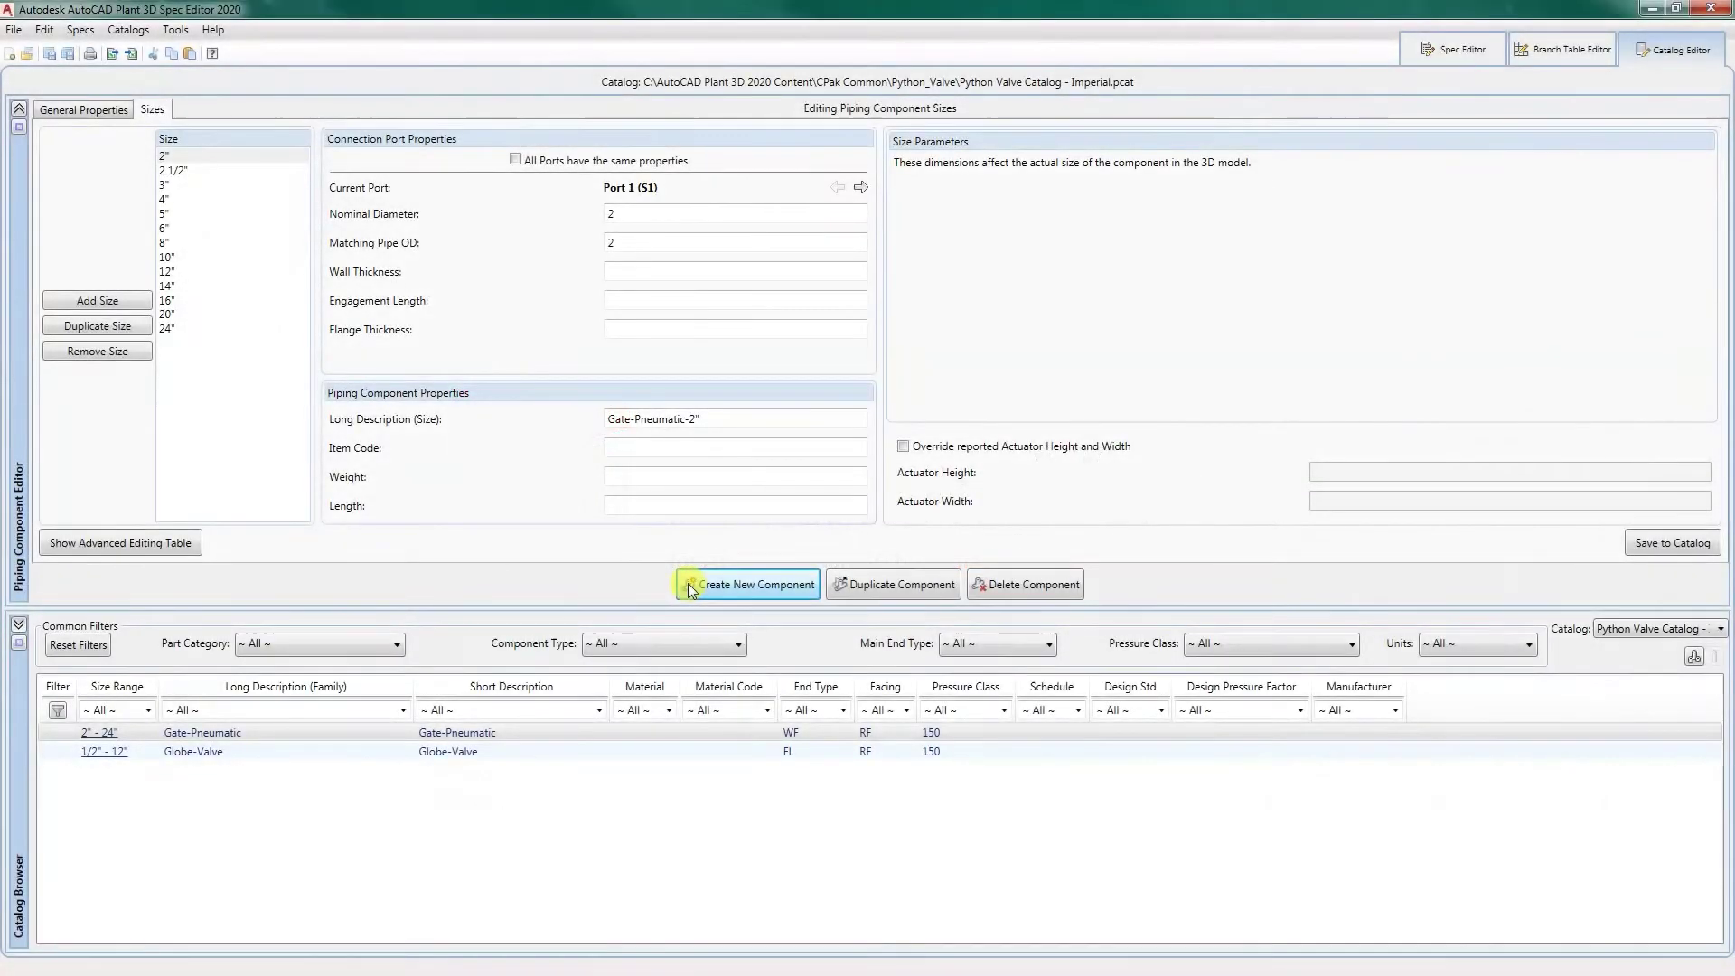
Step: Preview the CPVPython_Ball, CPVPython_Ball2 and CPVPython_BUV shapes for a new Valves component, then cancel
click(750, 587)
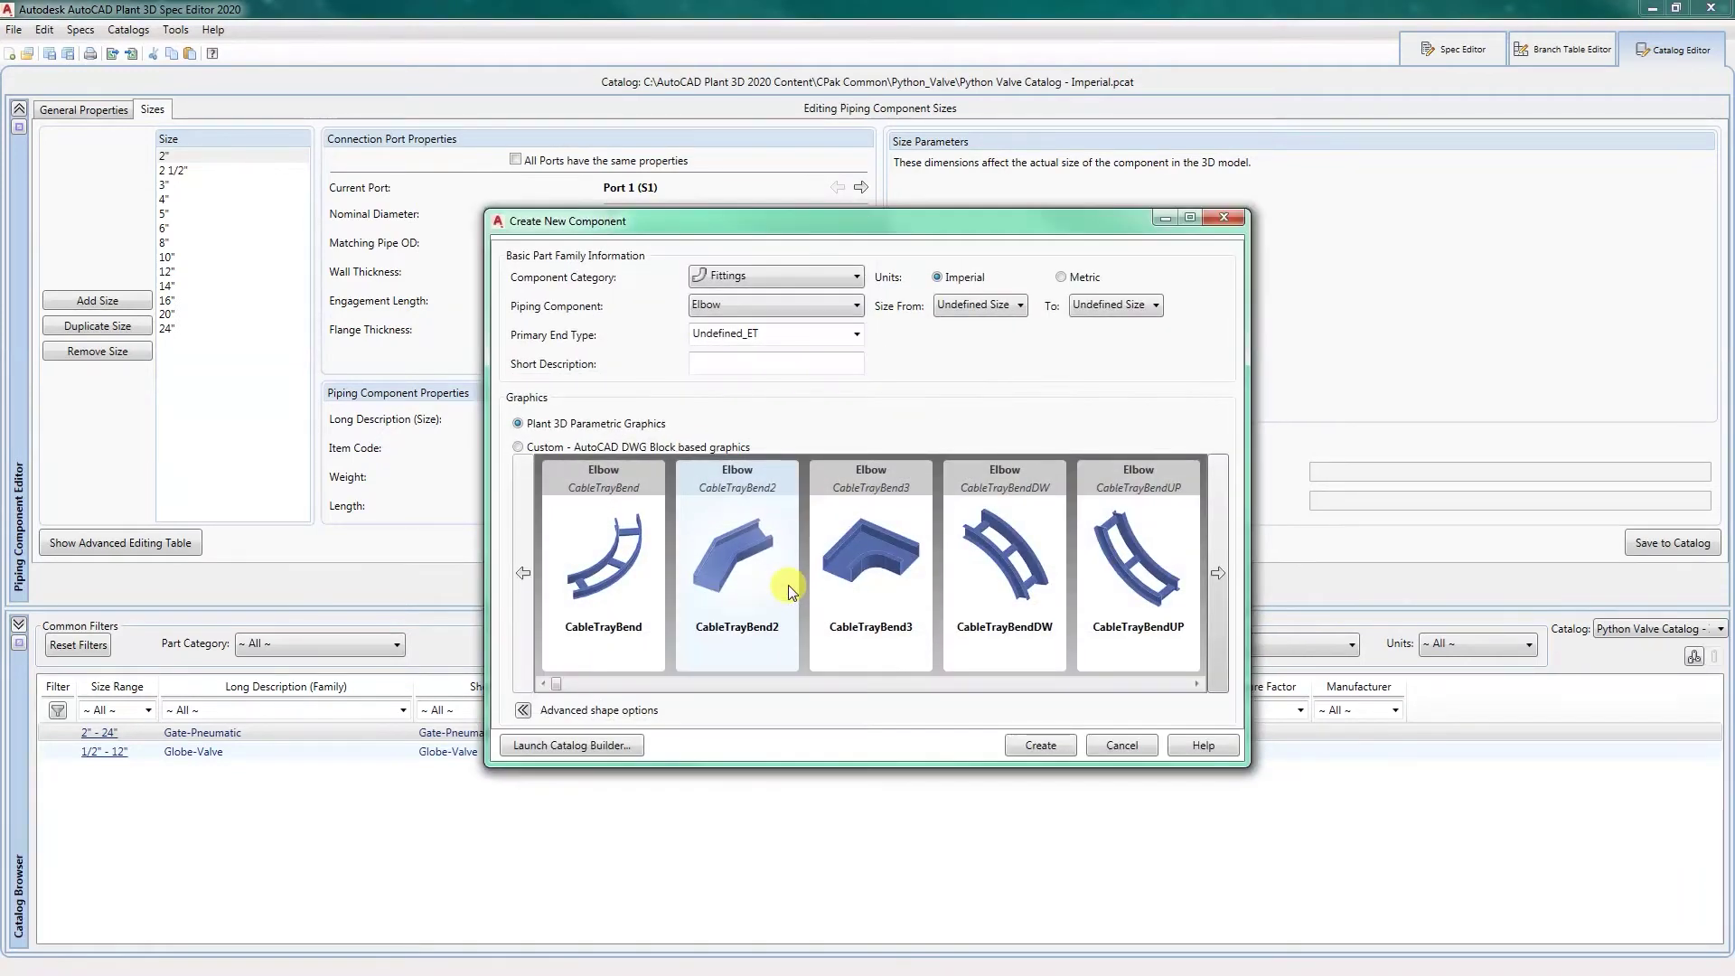
click(774, 277)
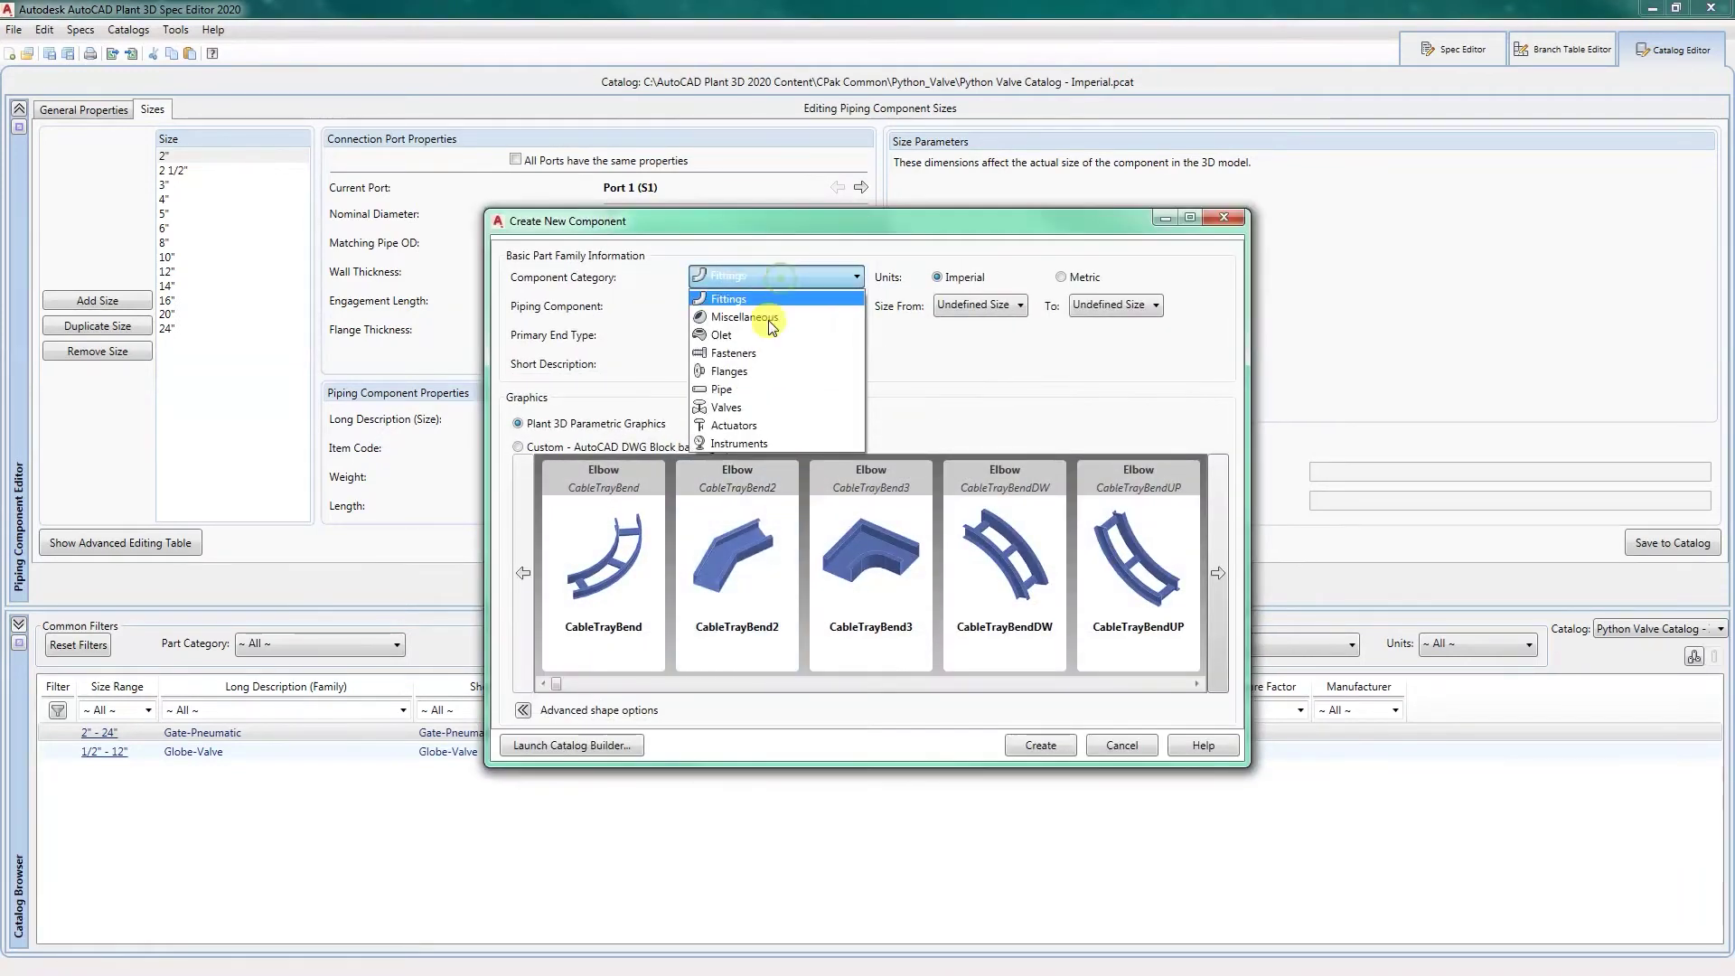
click(770, 408)
click(575, 493)
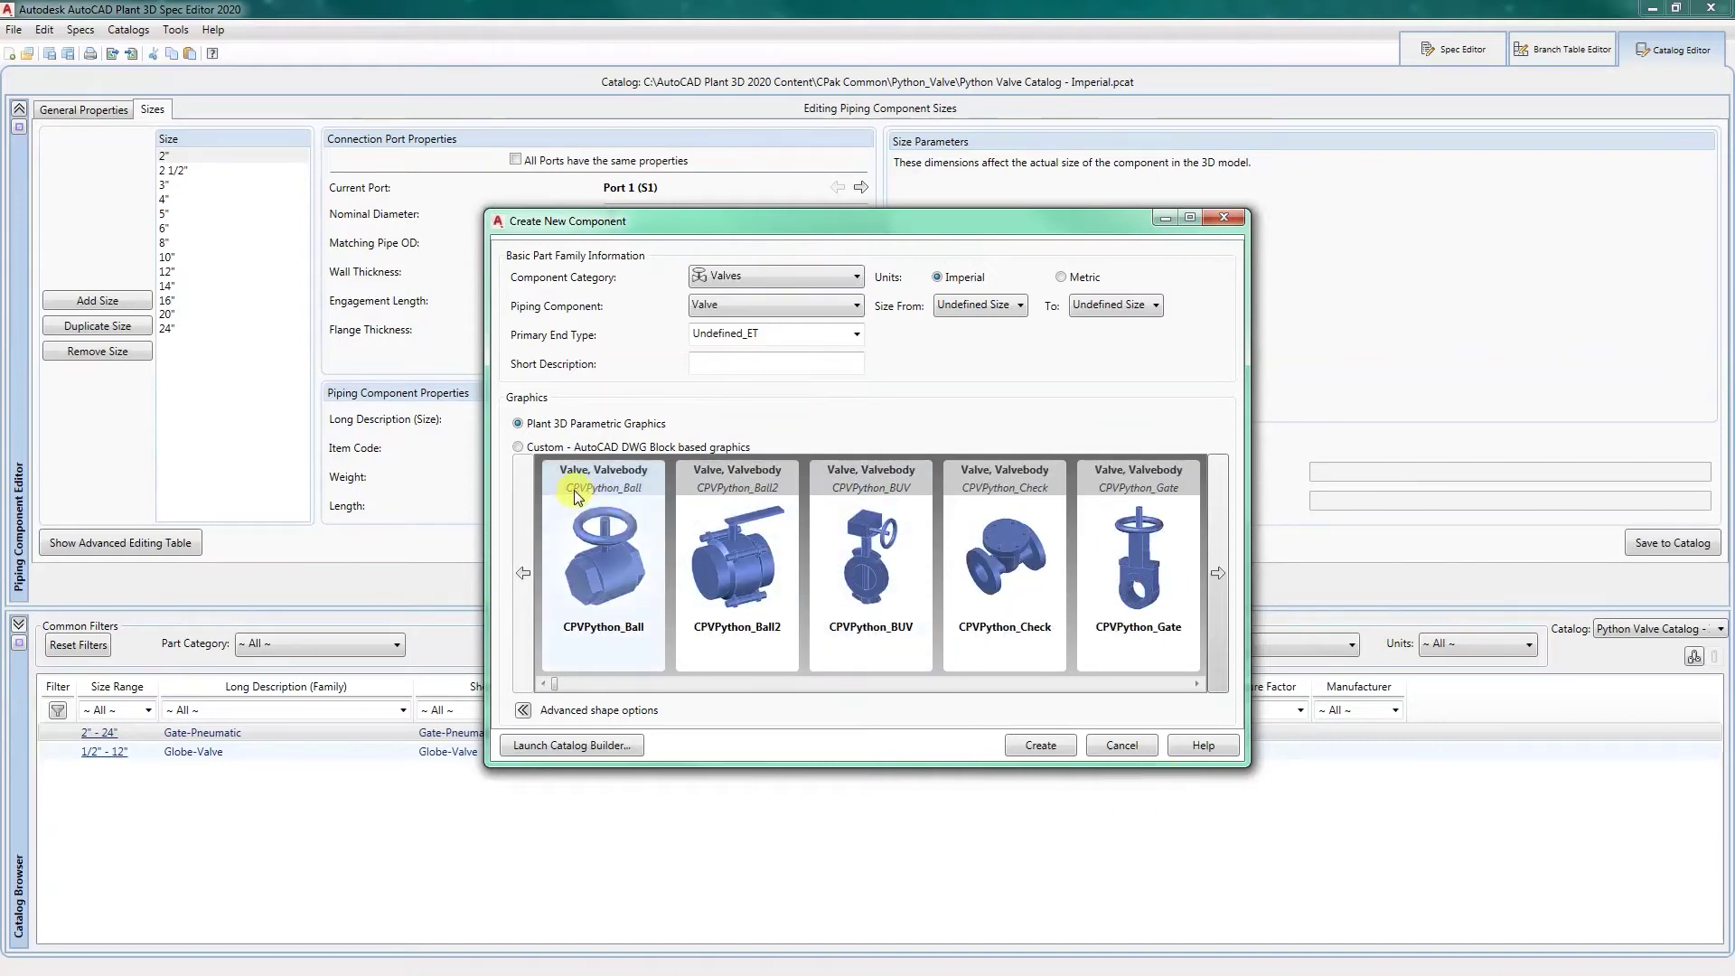
click(714, 496)
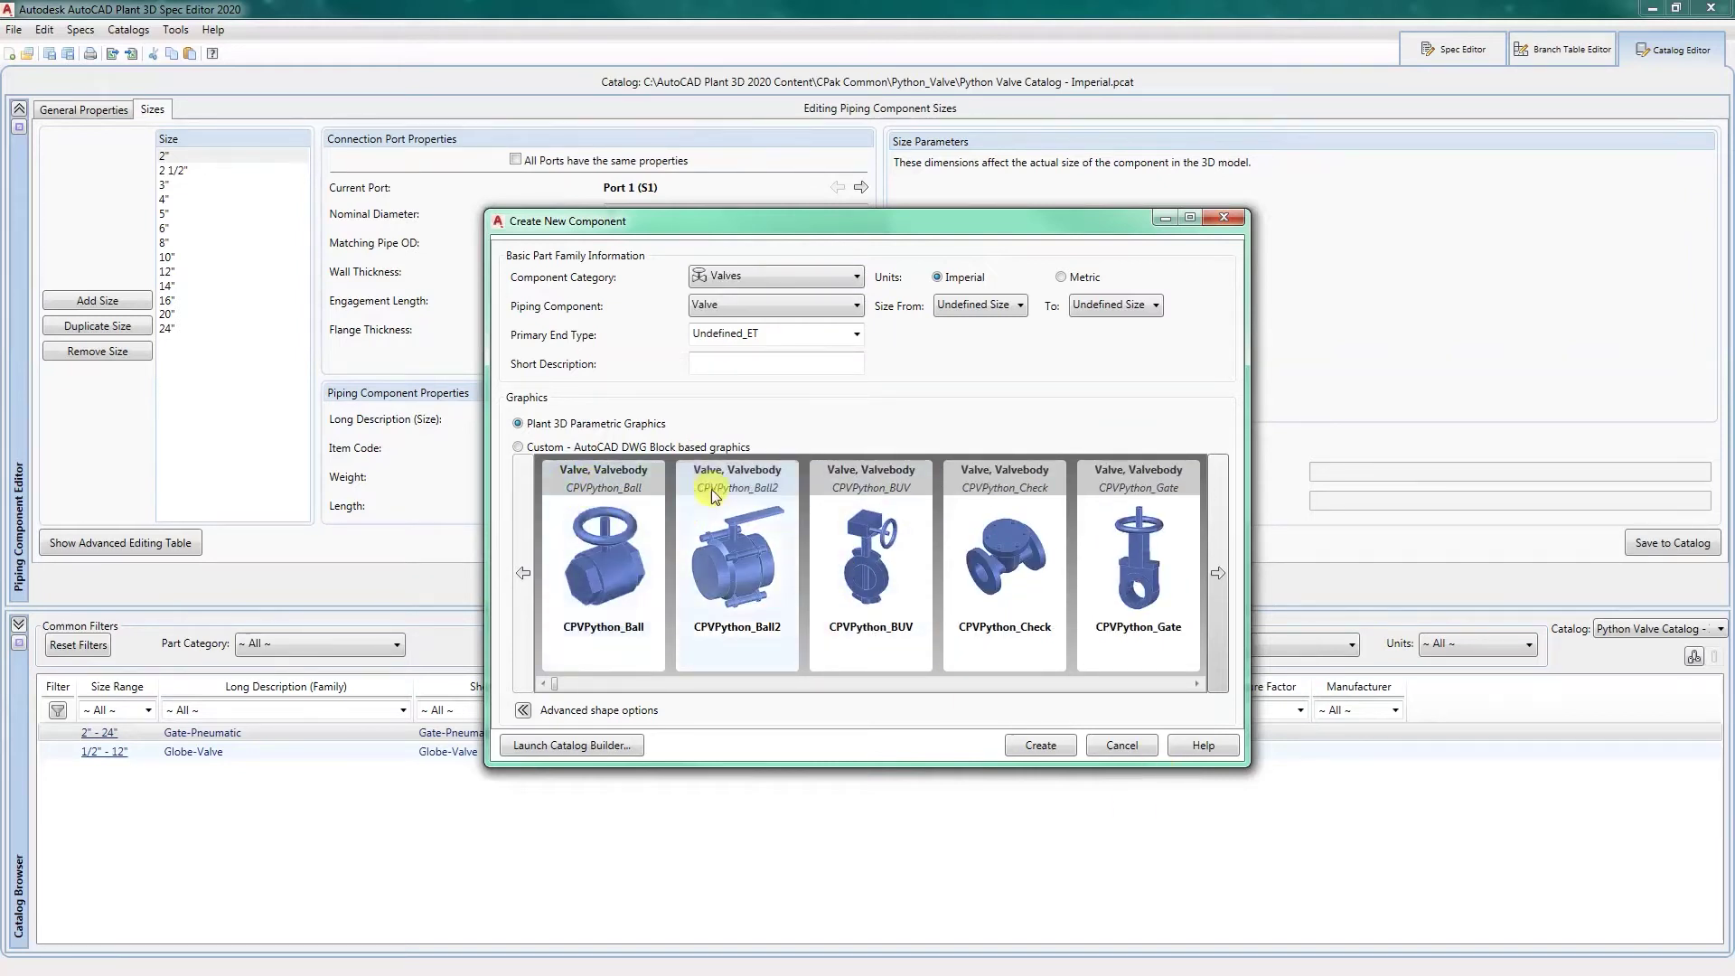
click(806, 502)
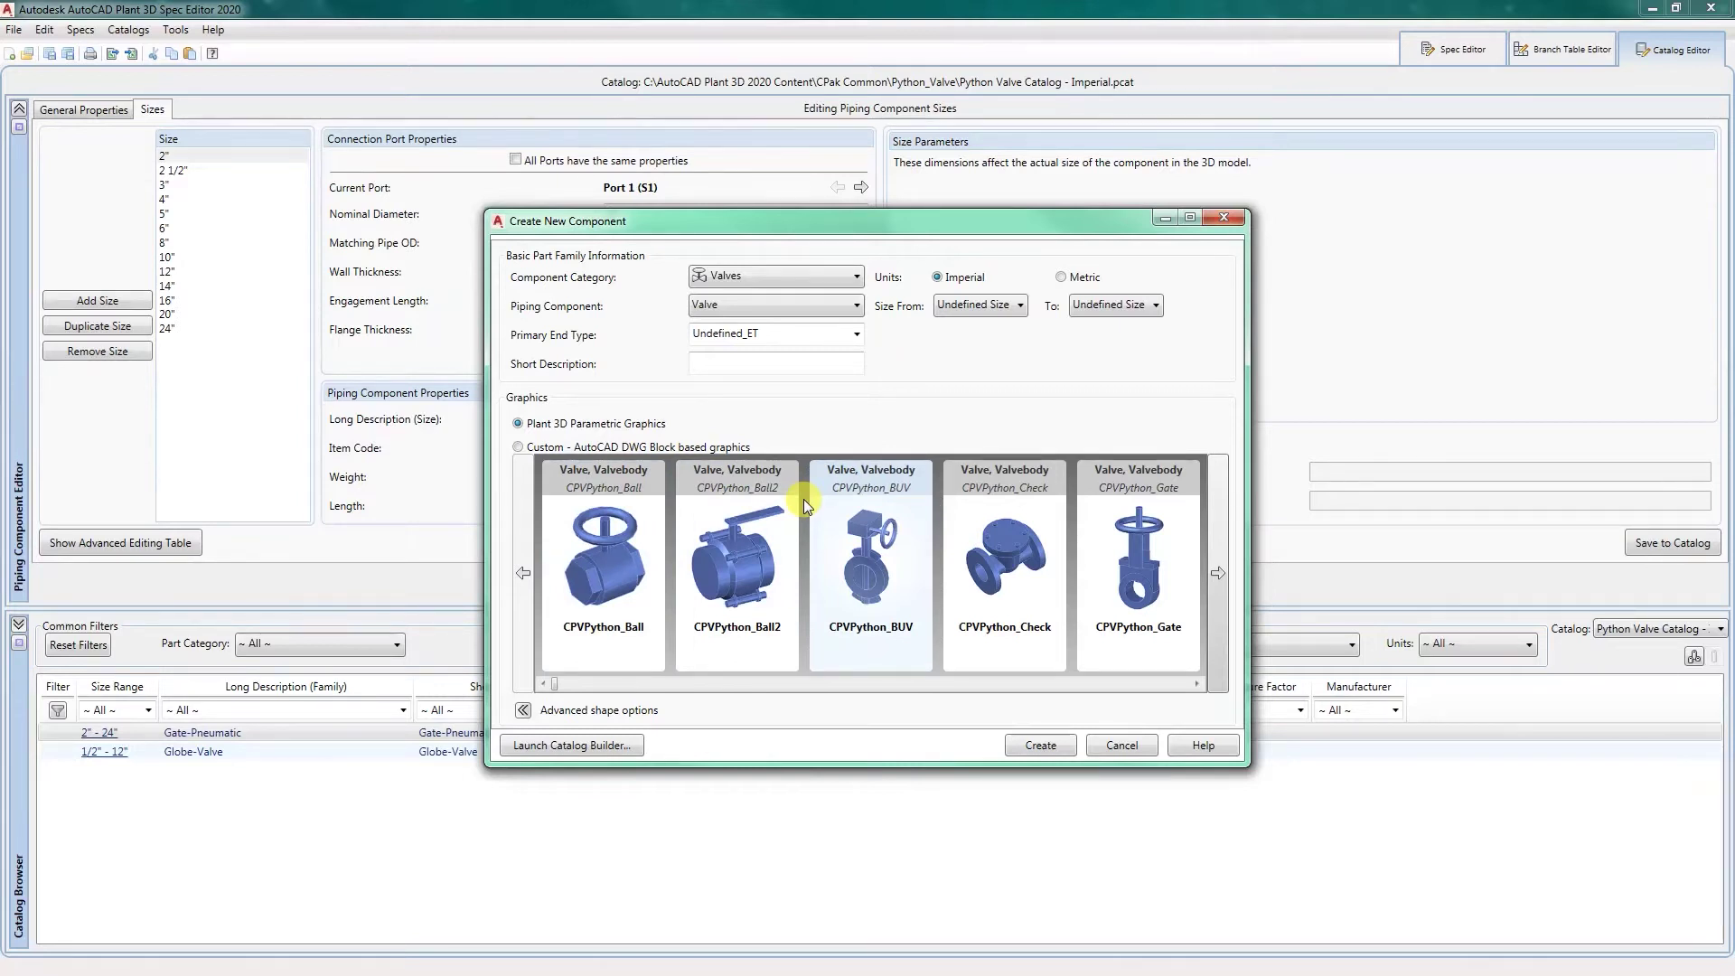
click(1125, 746)
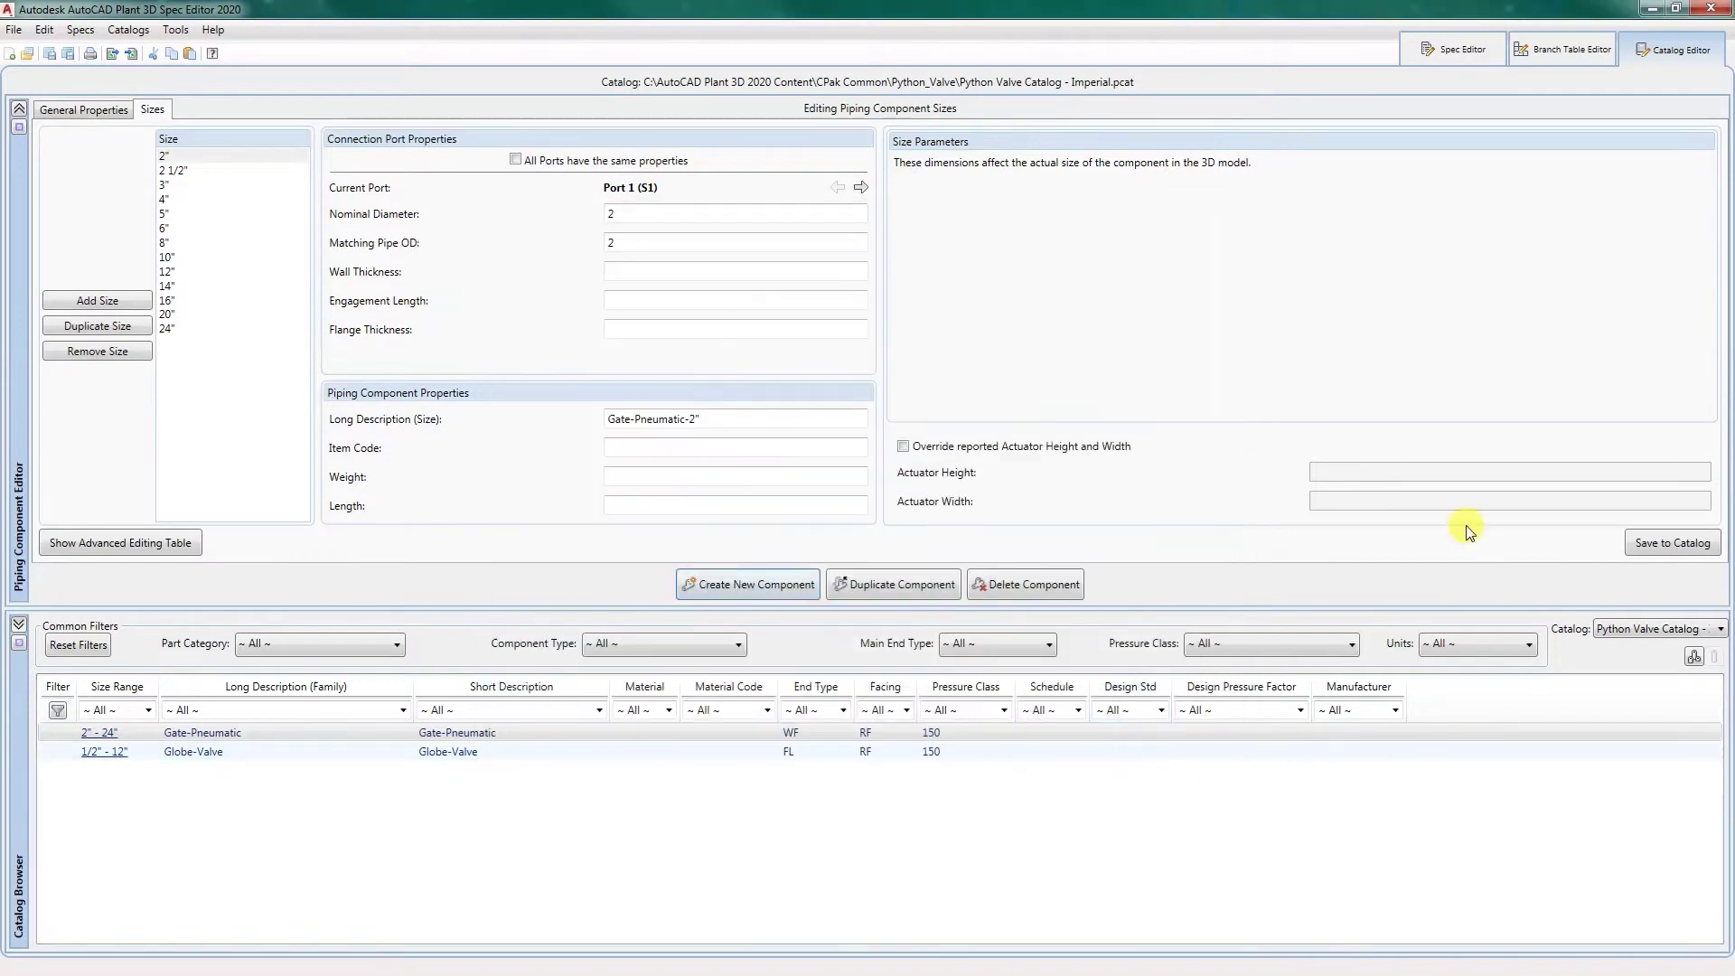
Step: Inspect Python_BUV-Manual's parts on the spec sheet, noting the 40 mm part's empty Component Designation
click(1473, 55)
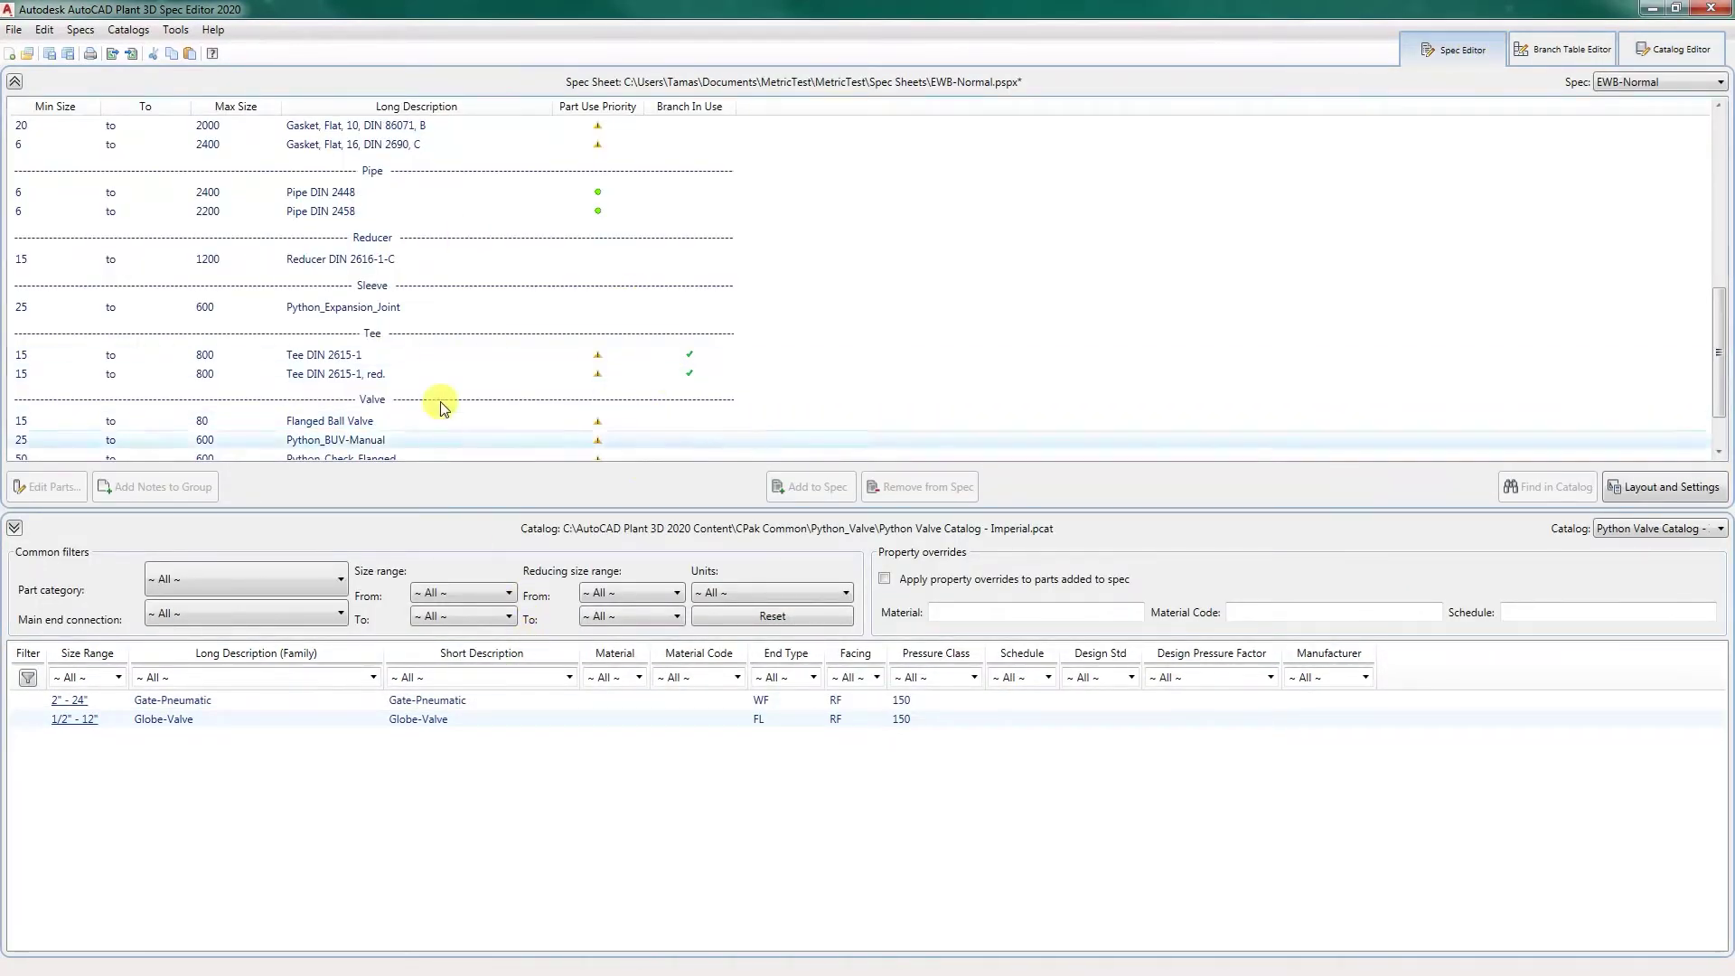
scroll(442, 407, down, 2)
click(411, 375)
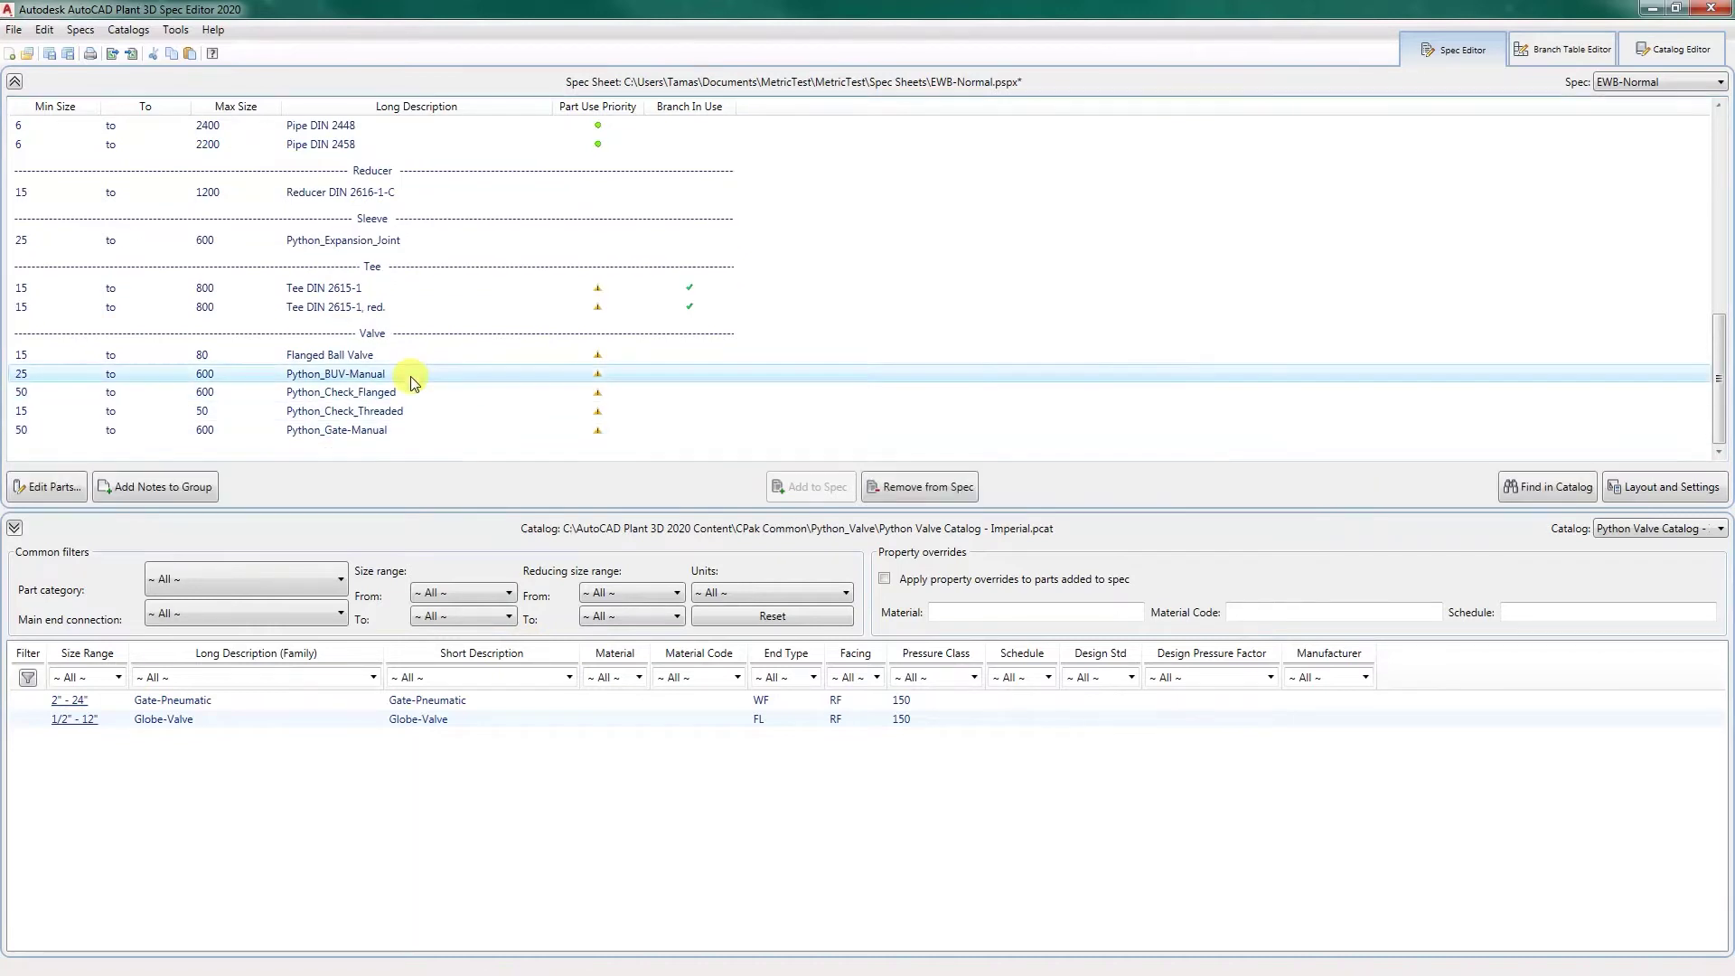
double_click(411, 376)
drag(865, 291, 401, 232)
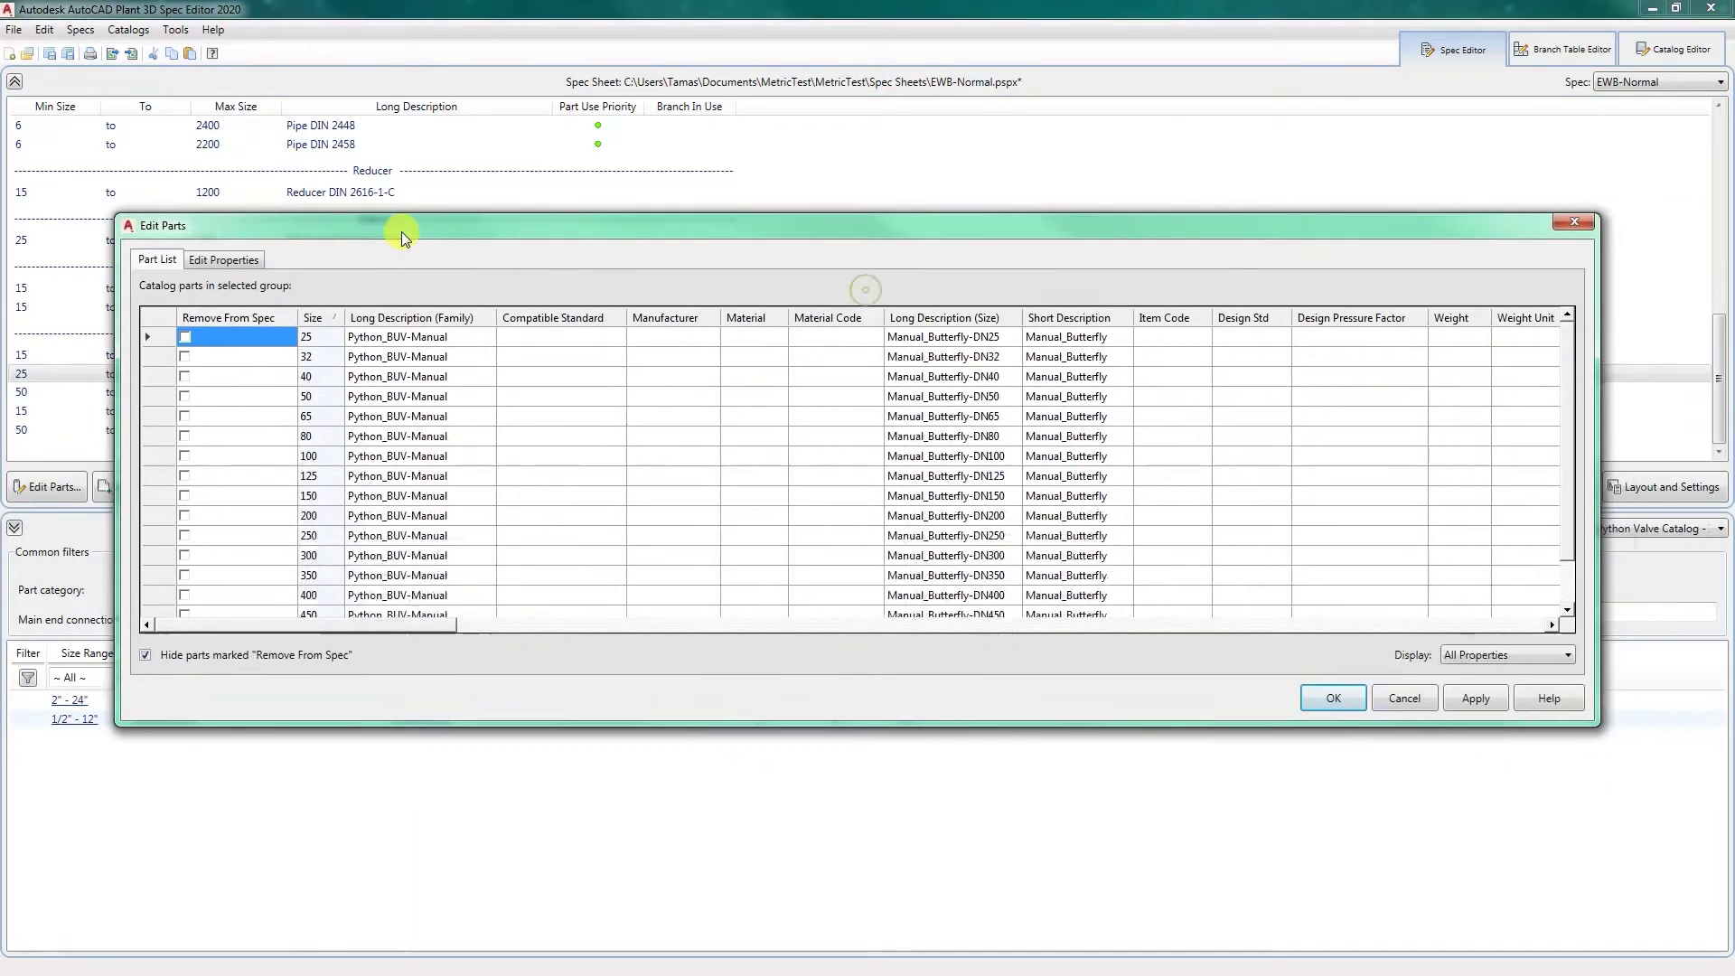
click(1300, 625)
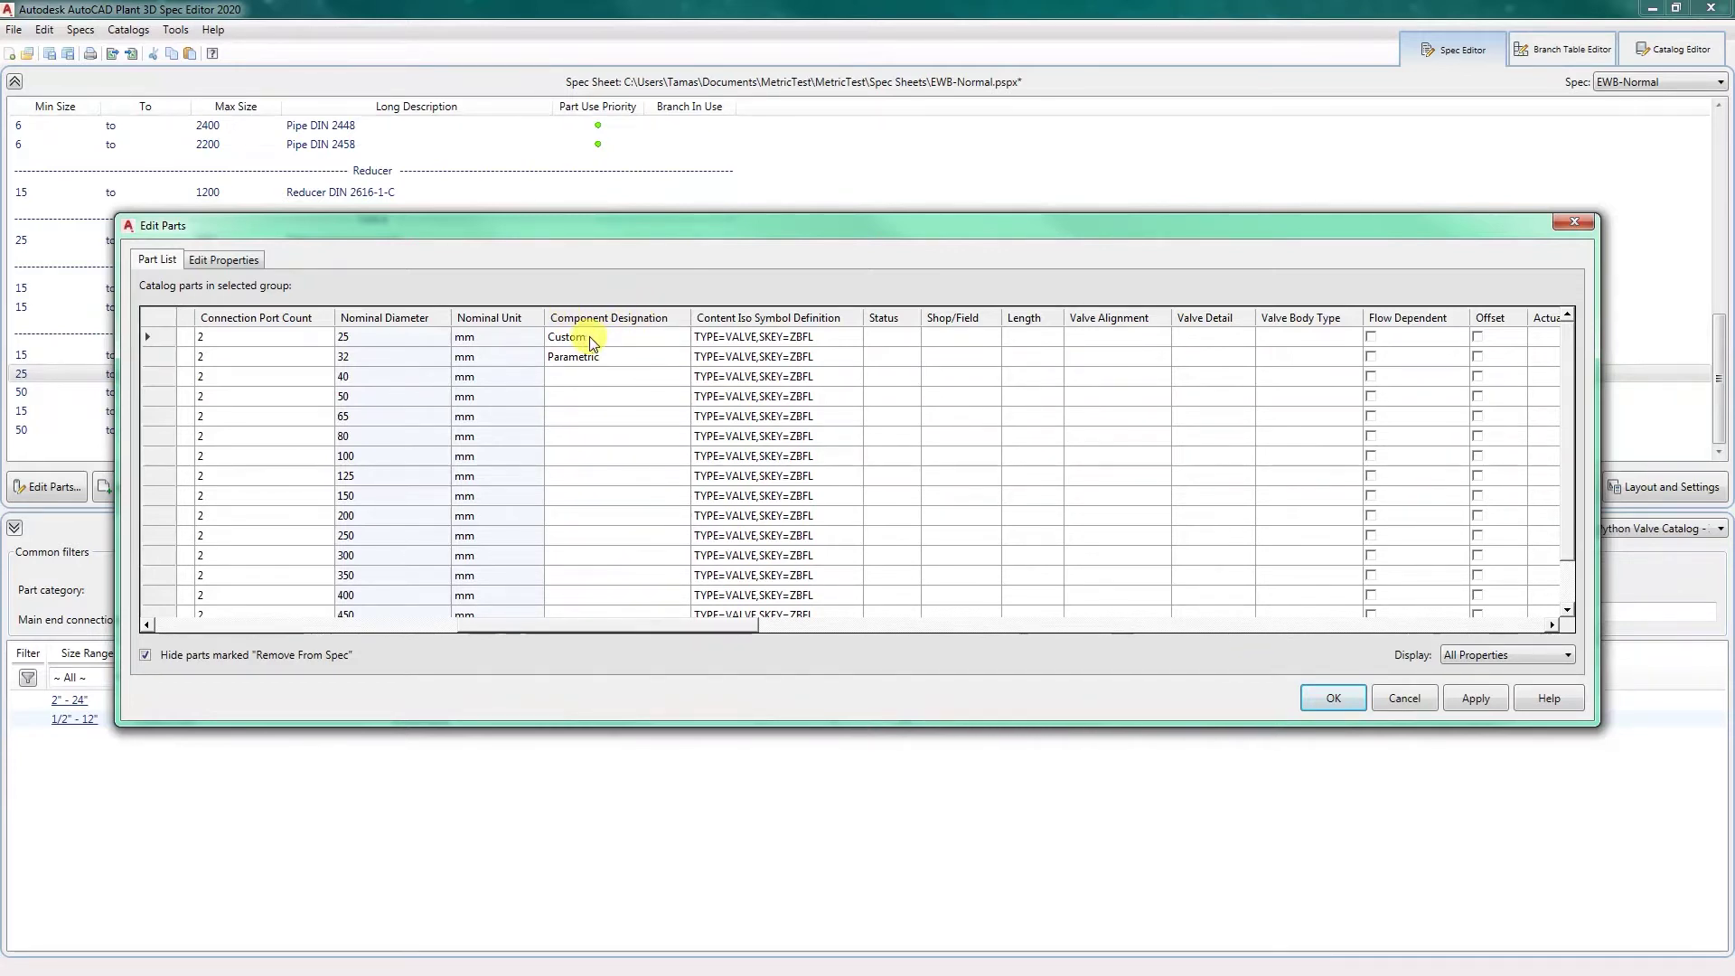
click(596, 377)
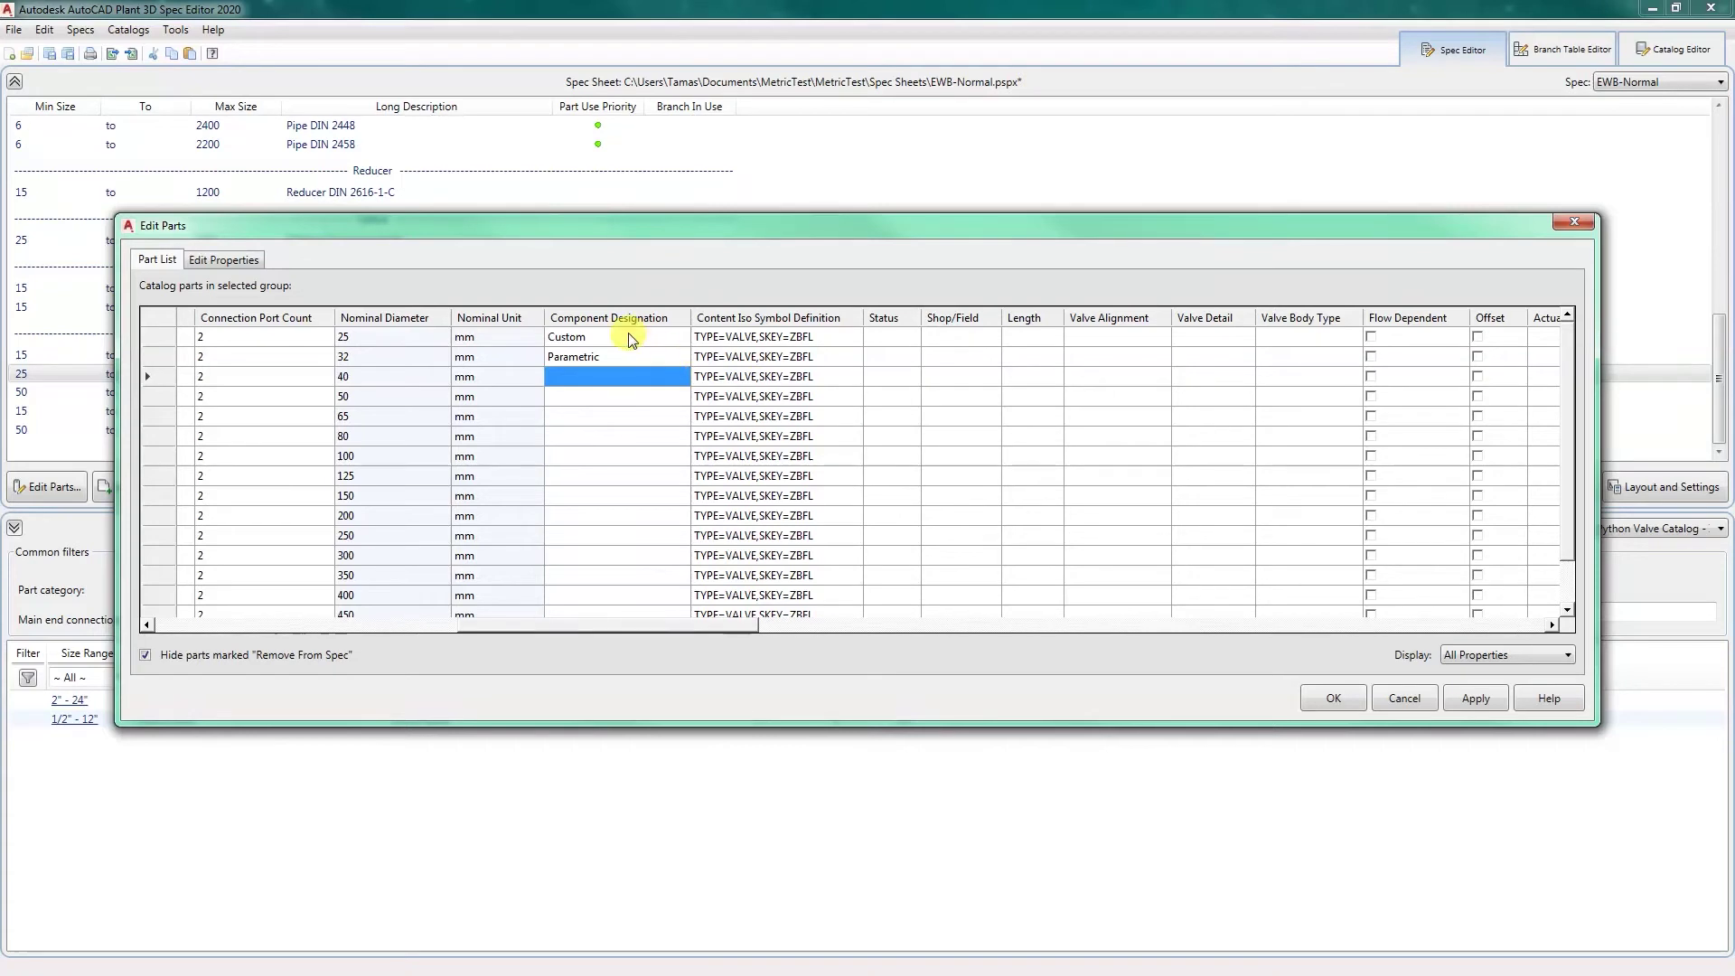
click(1403, 699)
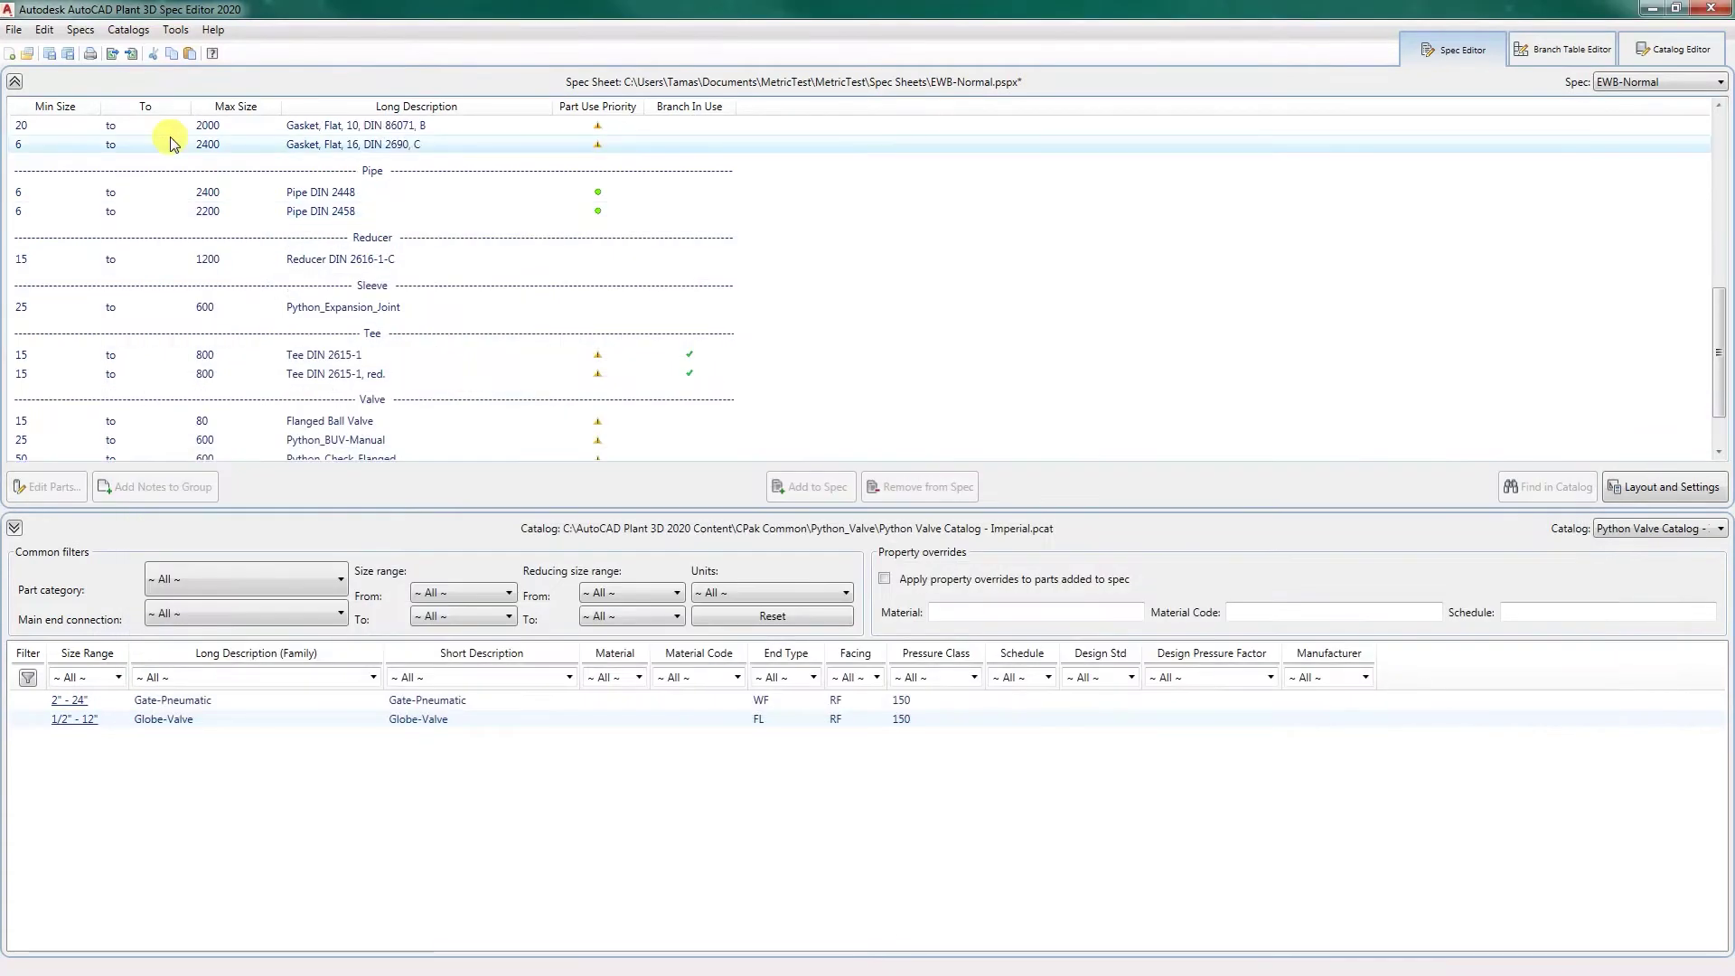
Step: Review the Specs menu's spec-wide update commands and dismiss it without running any
click(129, 32)
mouse_move(81, 29)
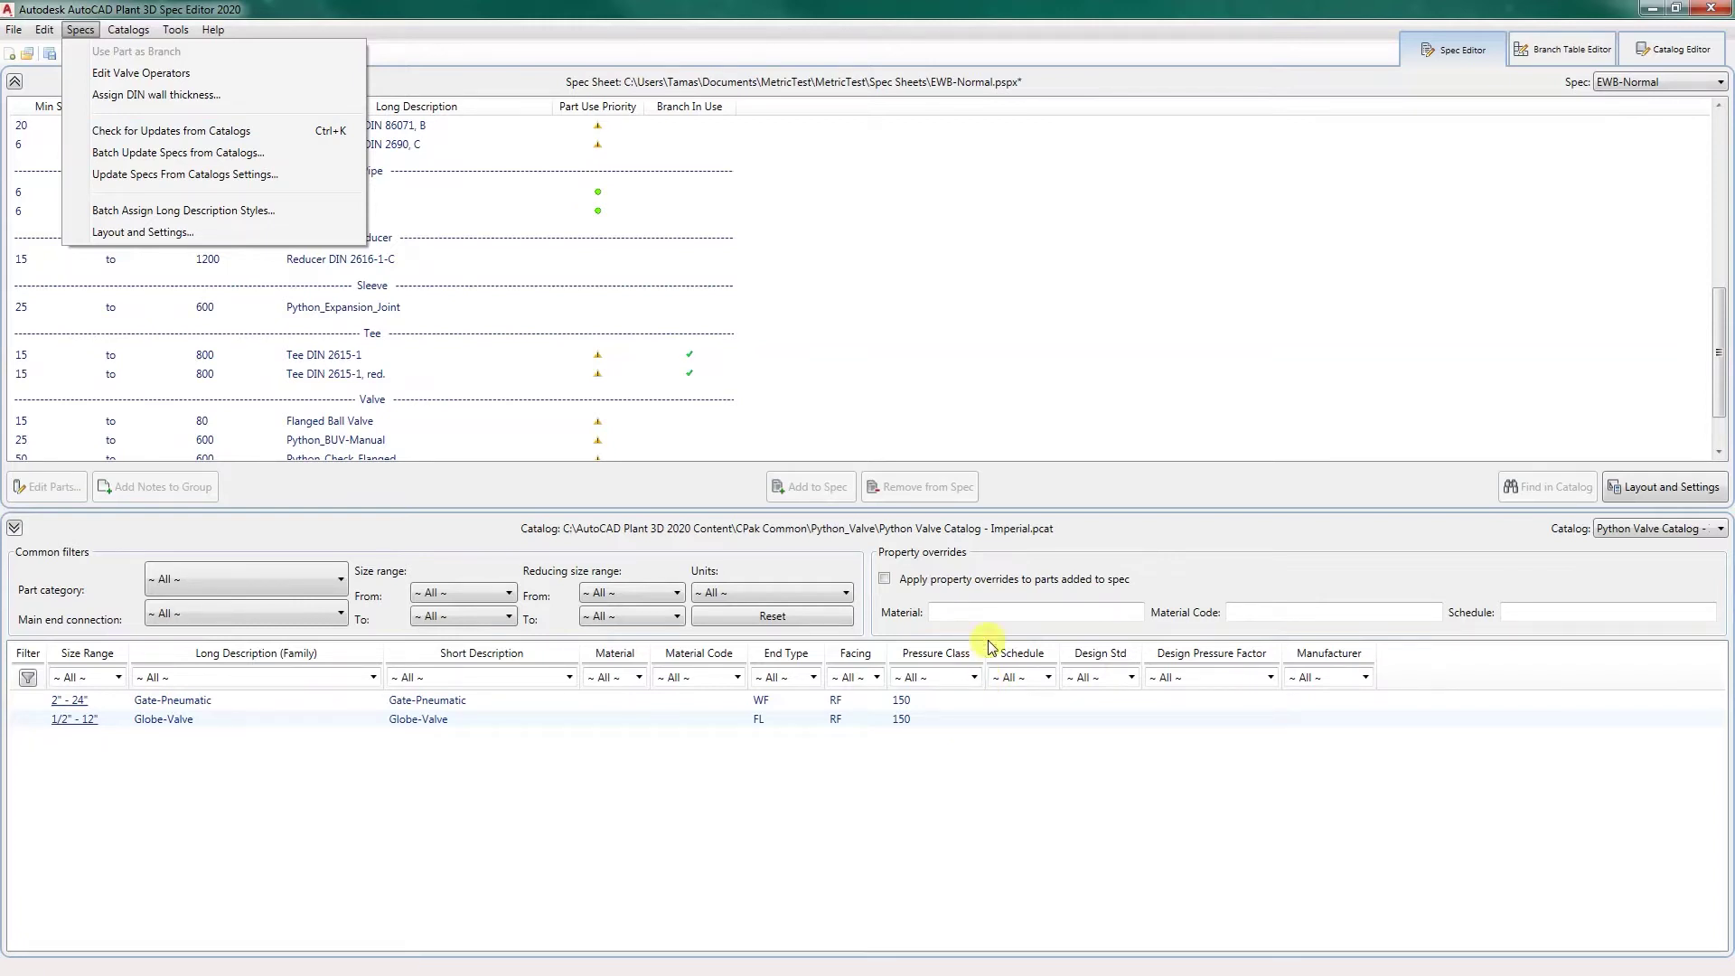
click(898, 371)
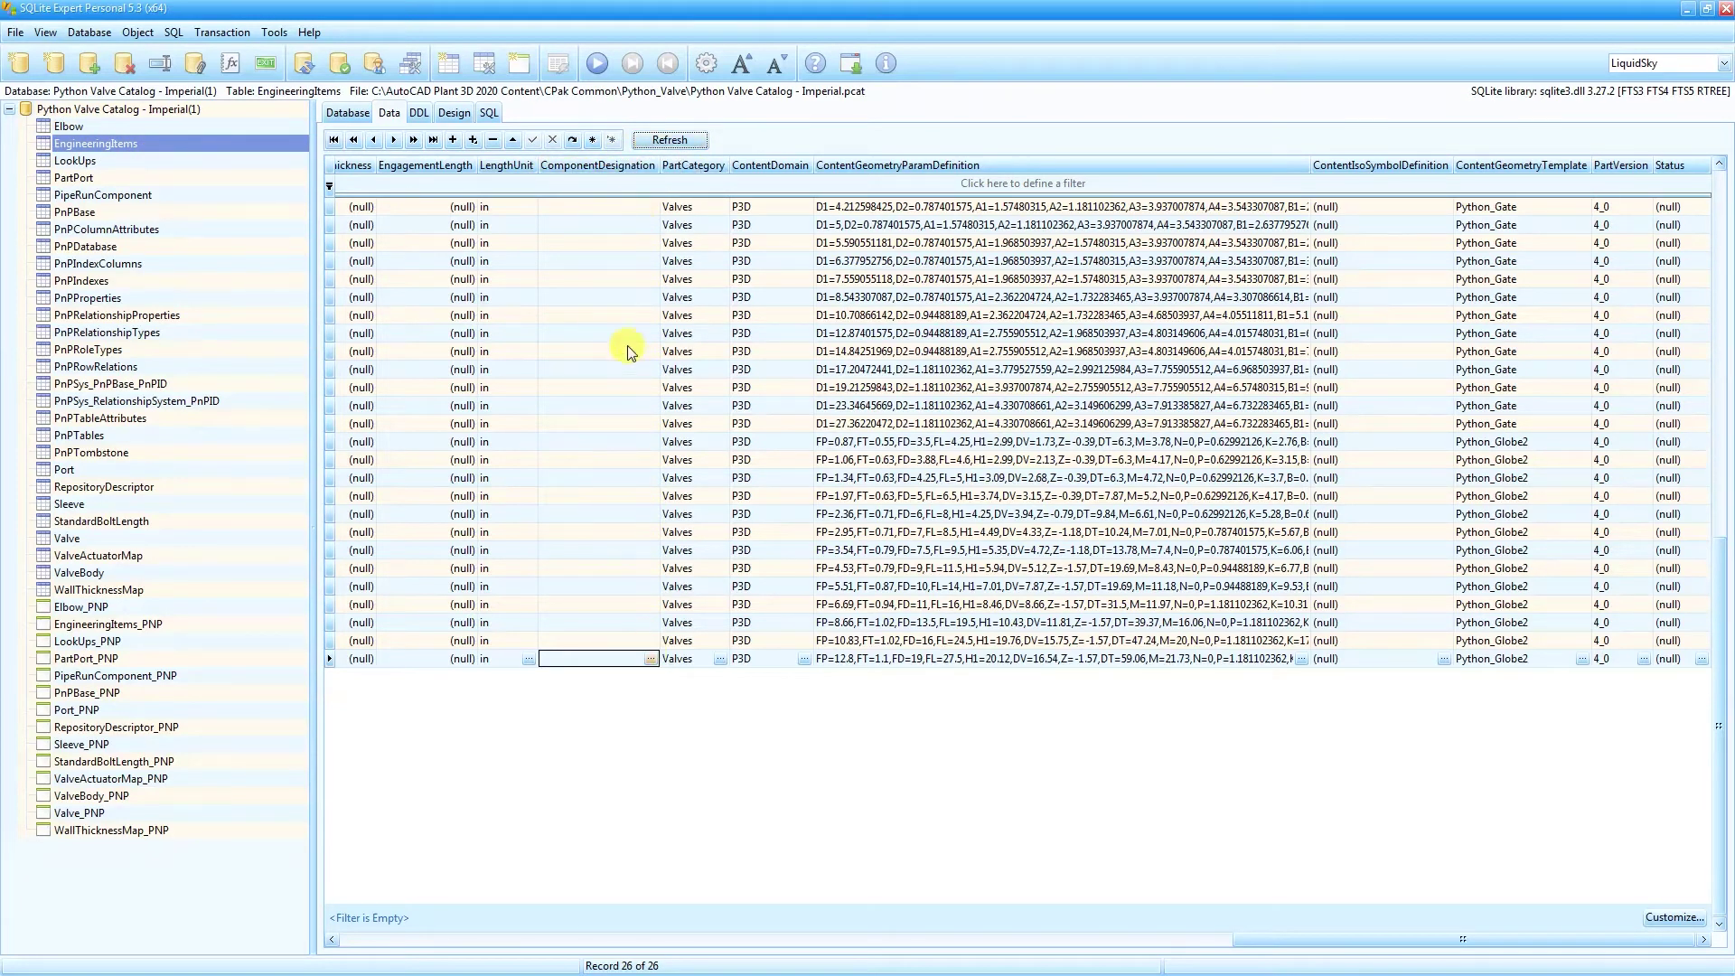
Step: Enter Custom as record 1's ComponentDesignation through the Text Editor
click(593, 207)
click(650, 207)
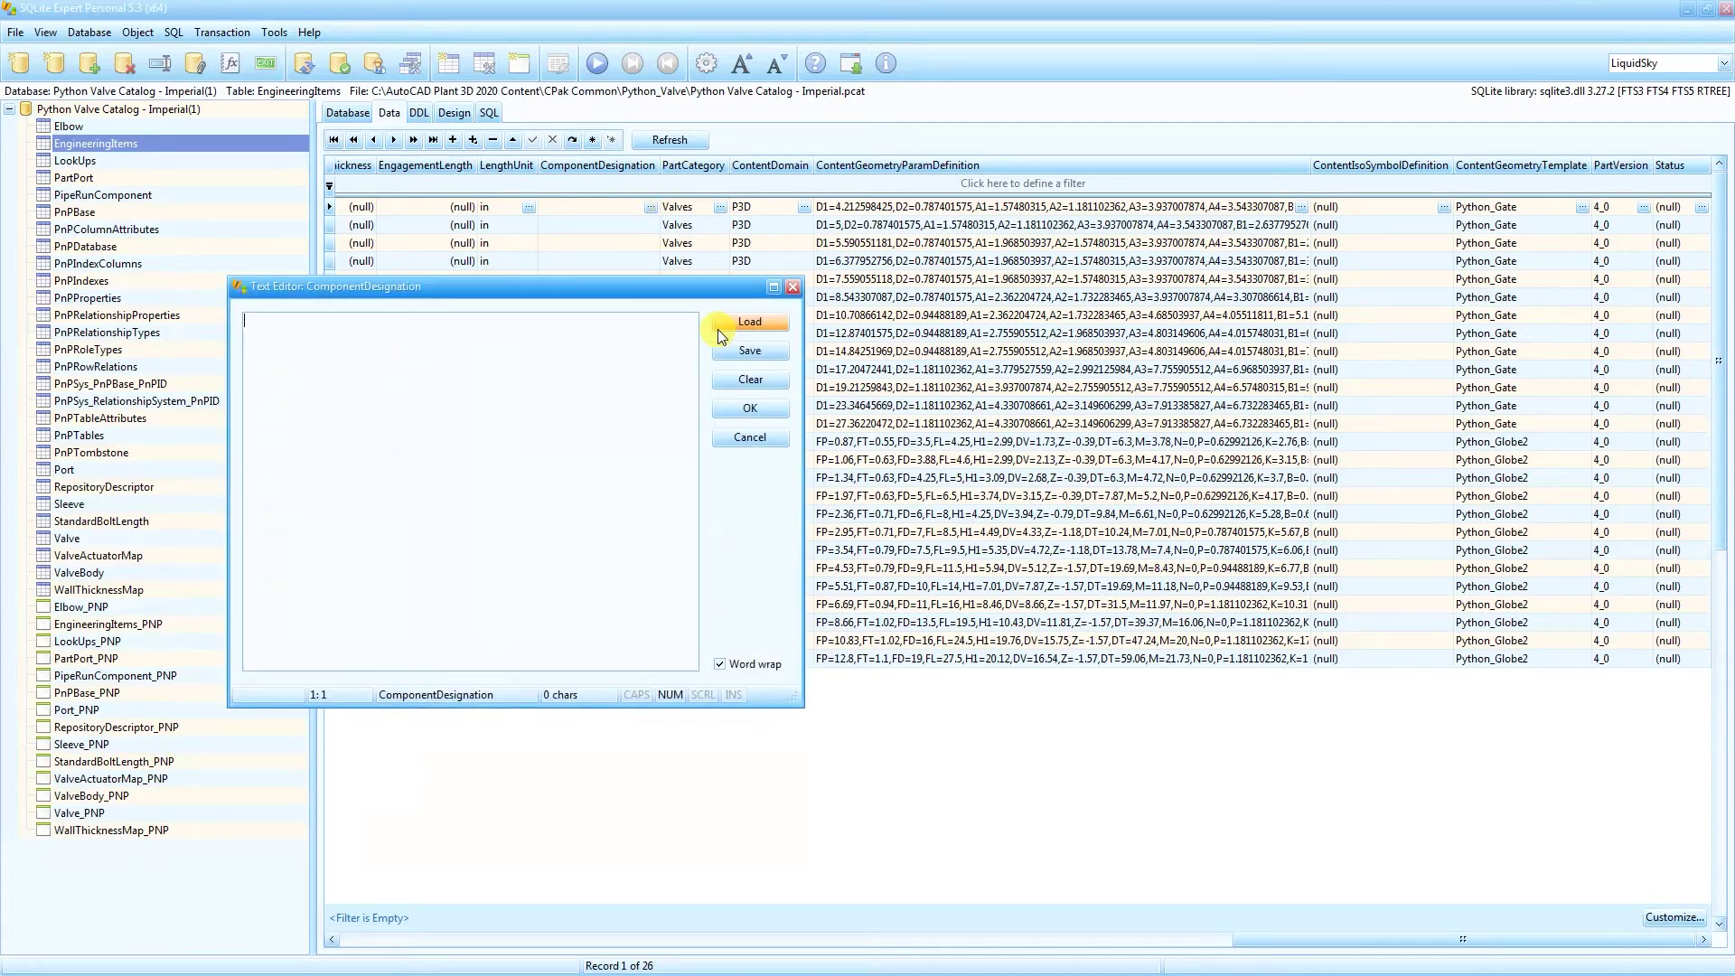
text(Cus)
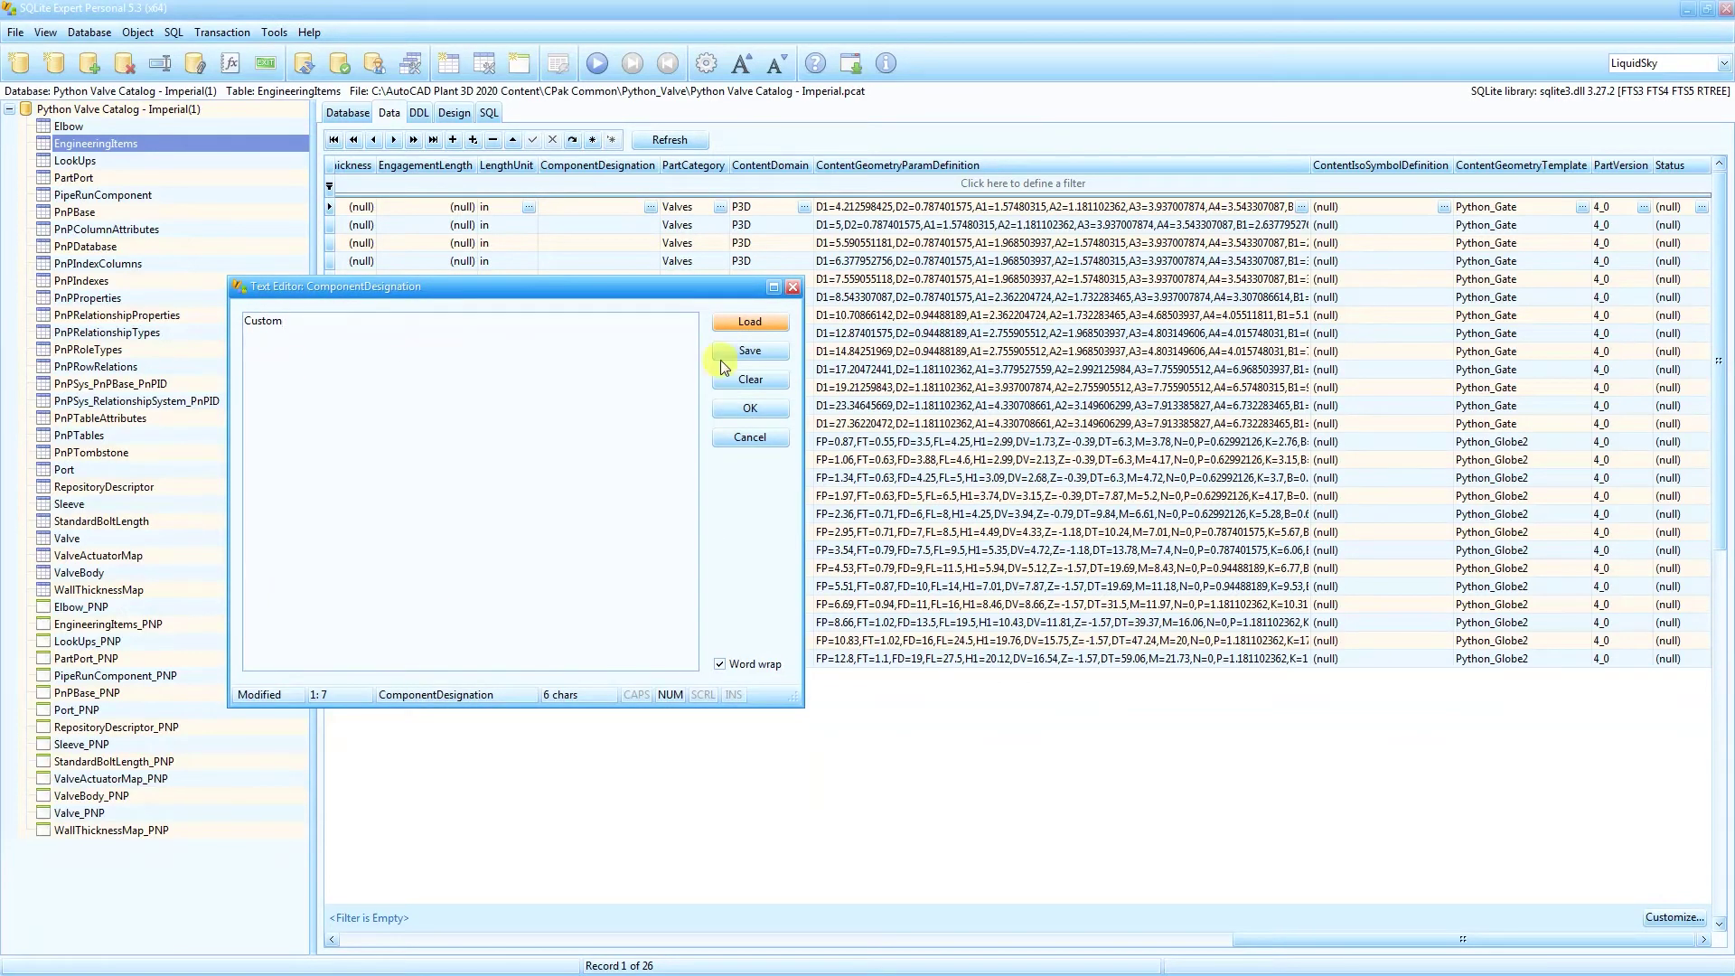
text(tom)
click(750, 408)
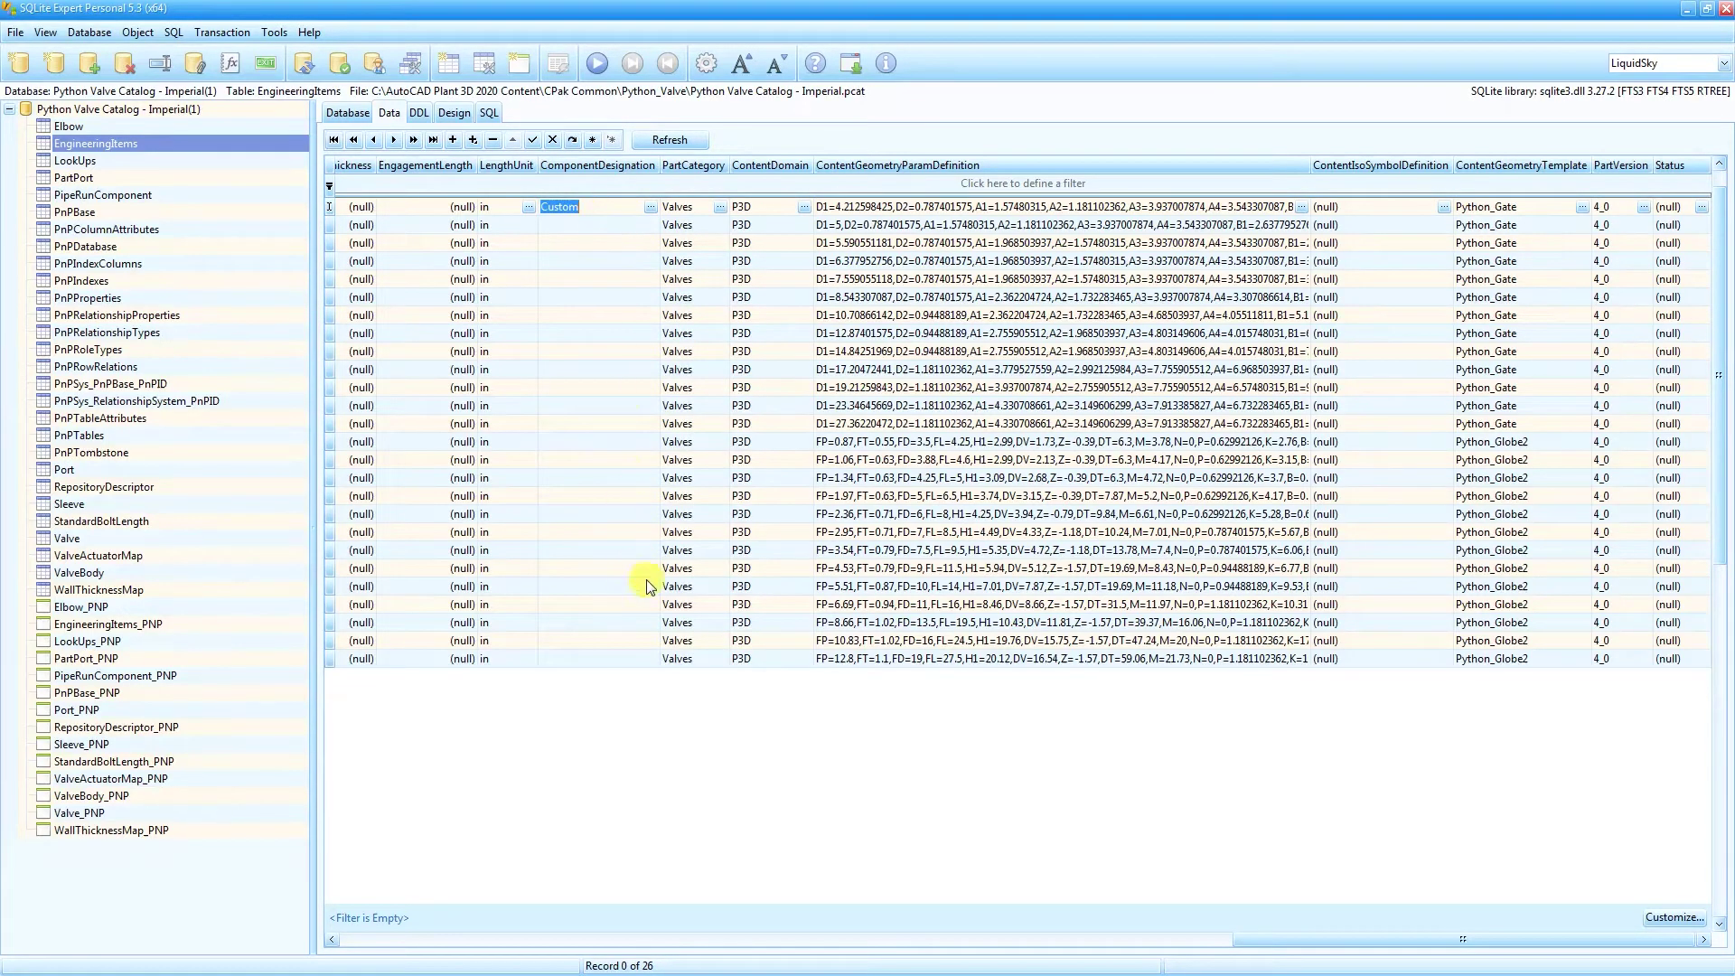
click(594, 548)
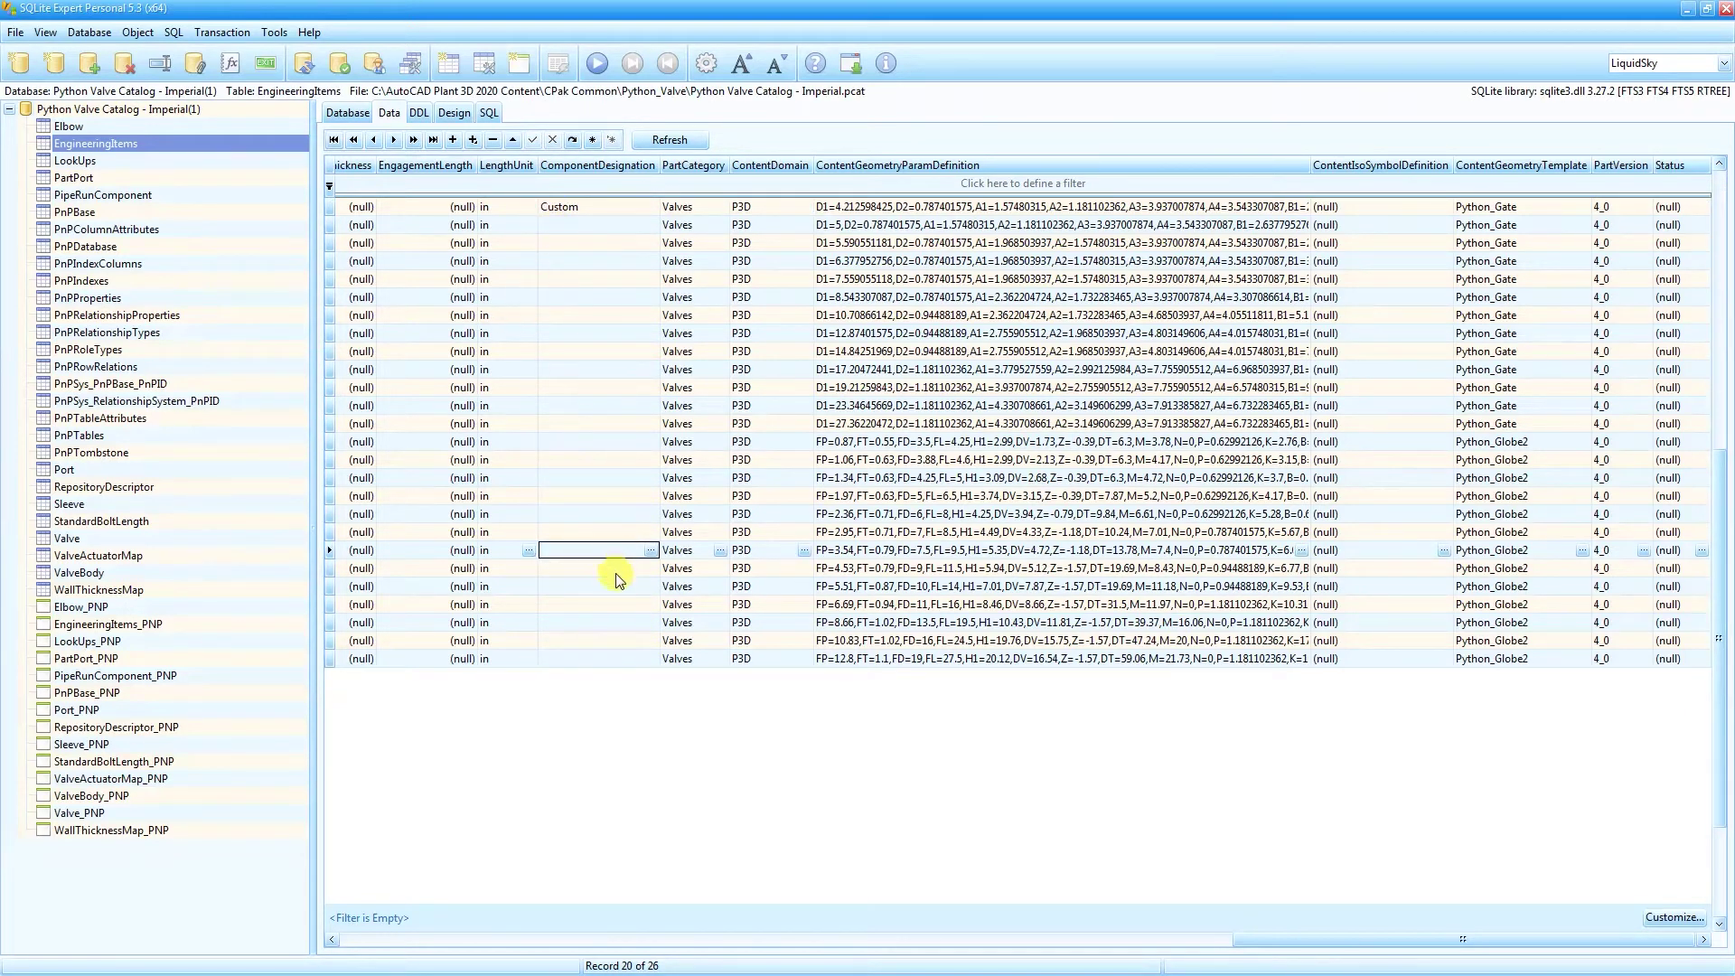
Step: Run the UPDATE query setting every EngineeringItems ComponentDesignation to Parametric, then check the data
click(491, 113)
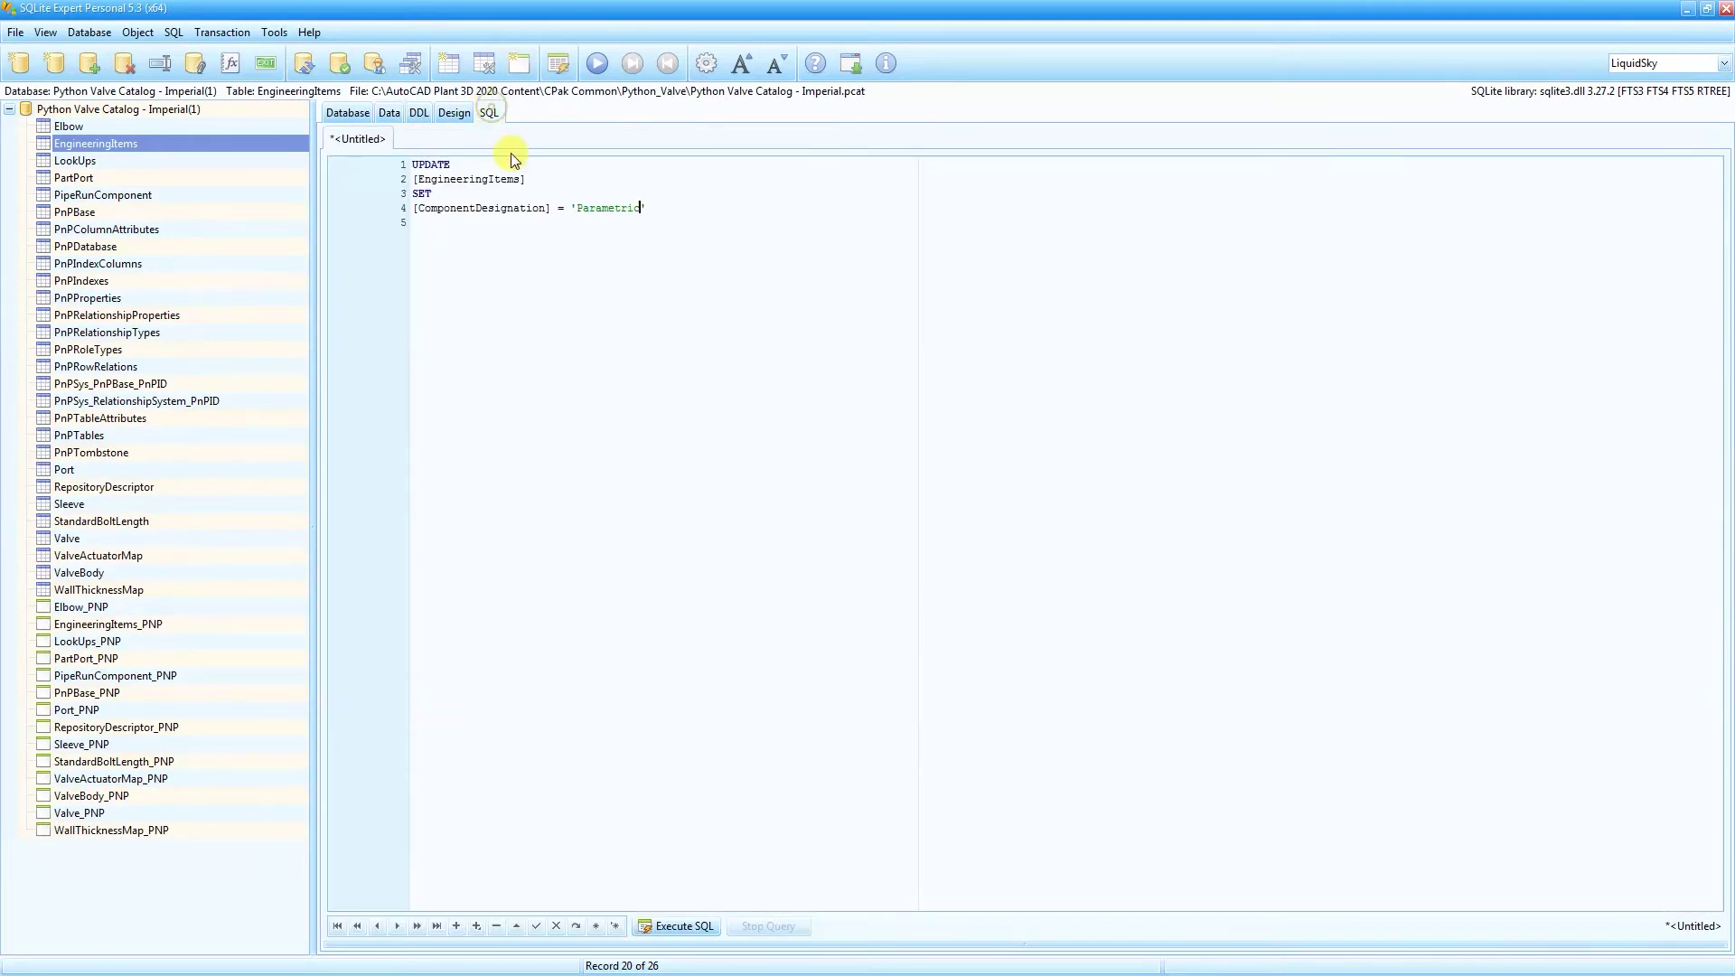
key(ctrl+a)
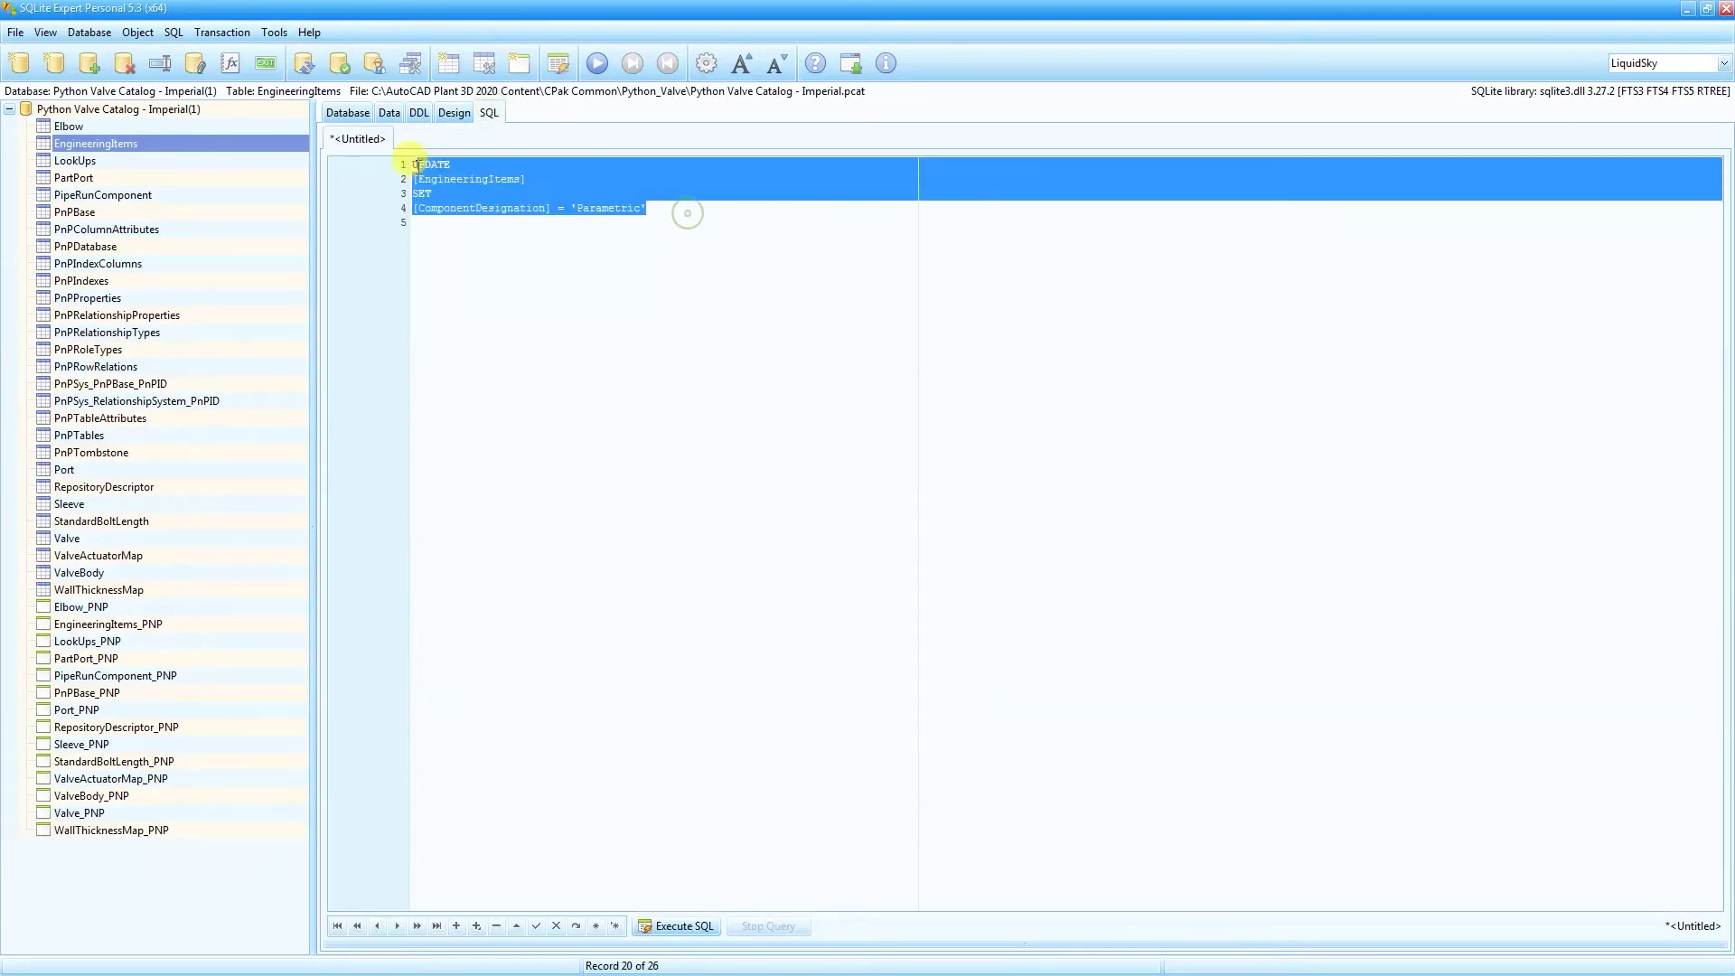
click(713, 240)
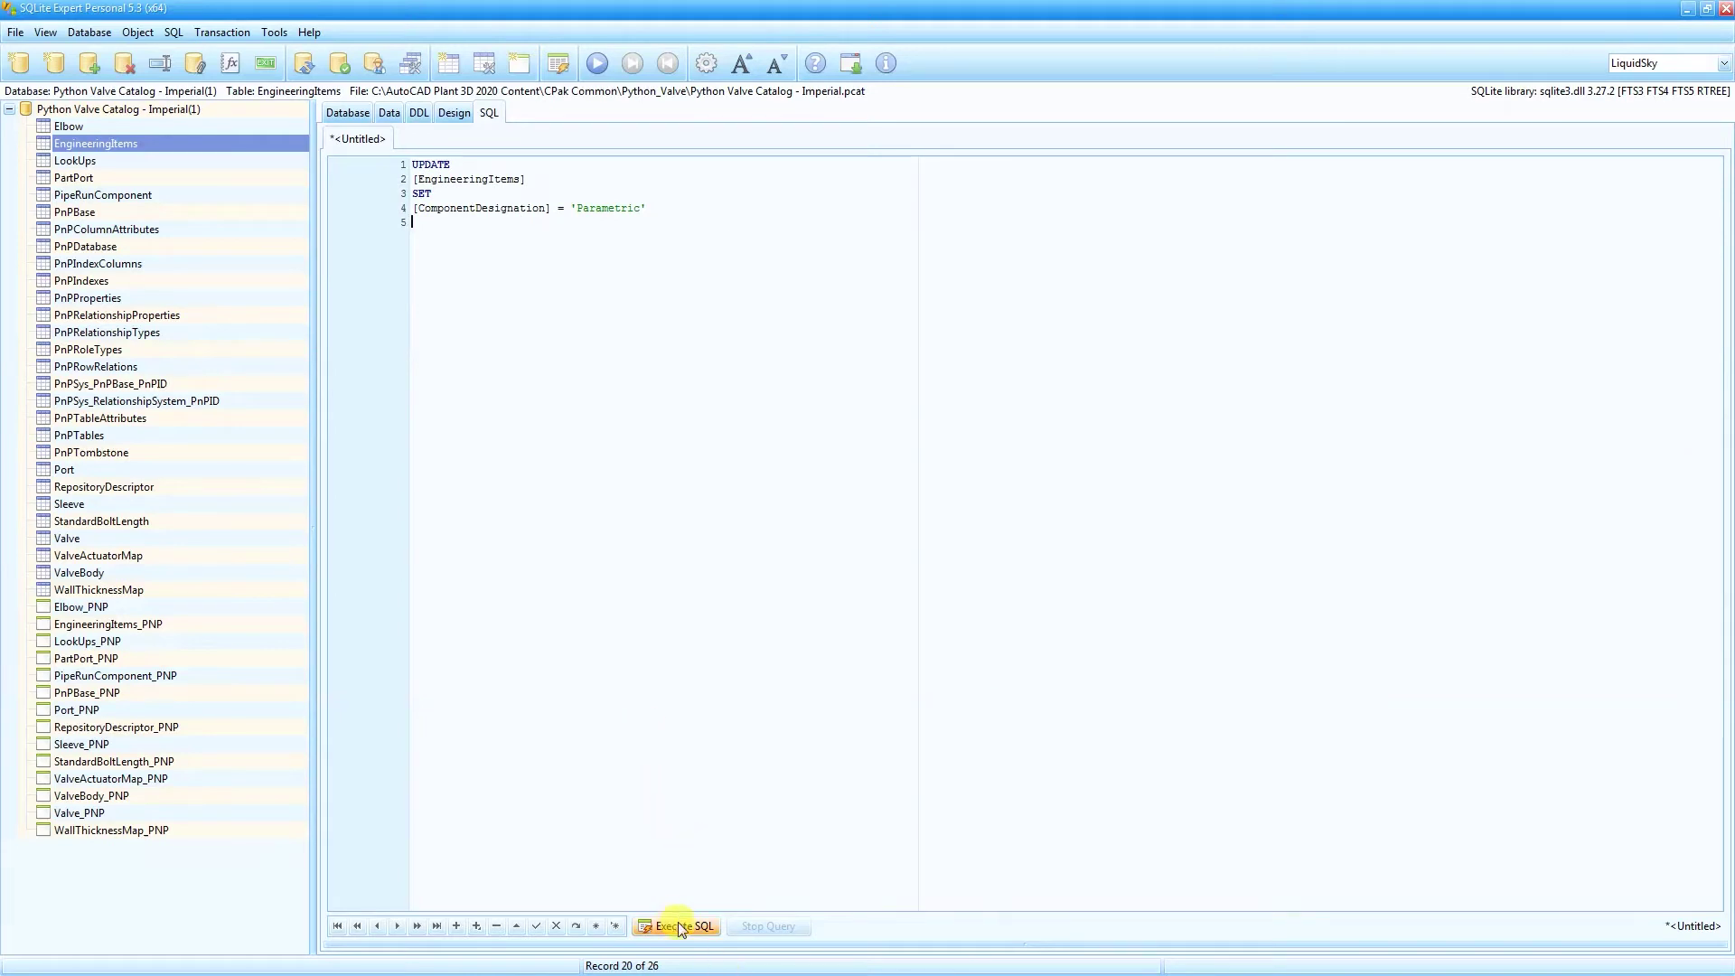
click(701, 927)
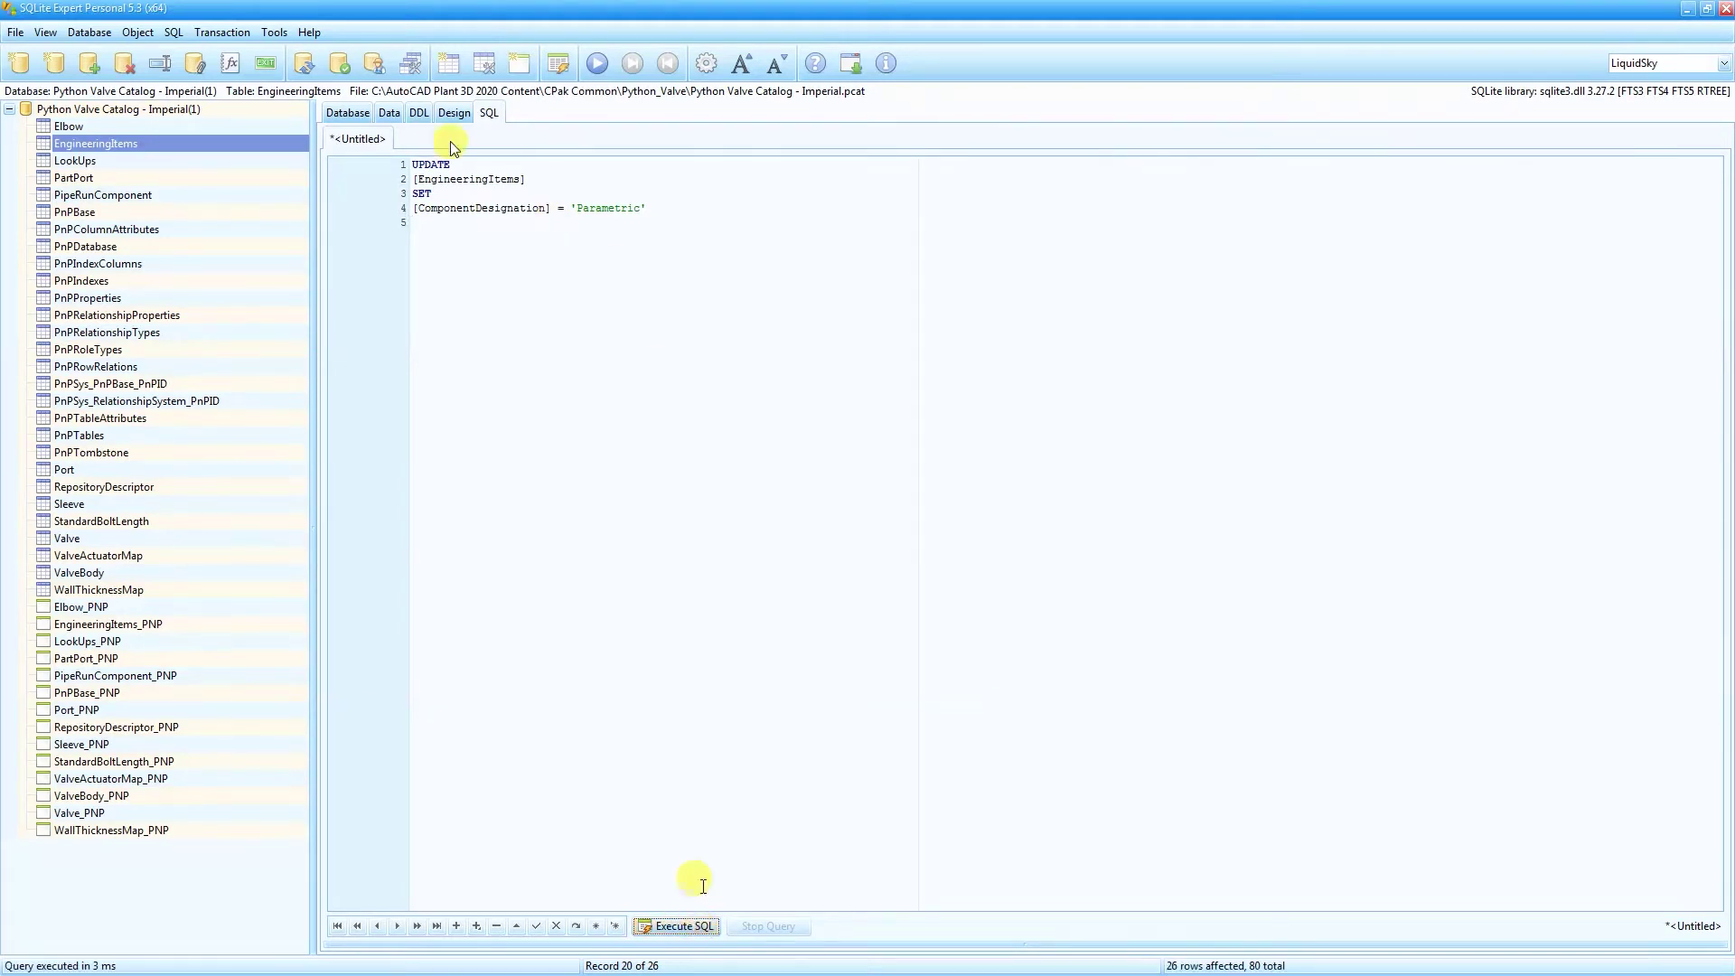
click(390, 113)
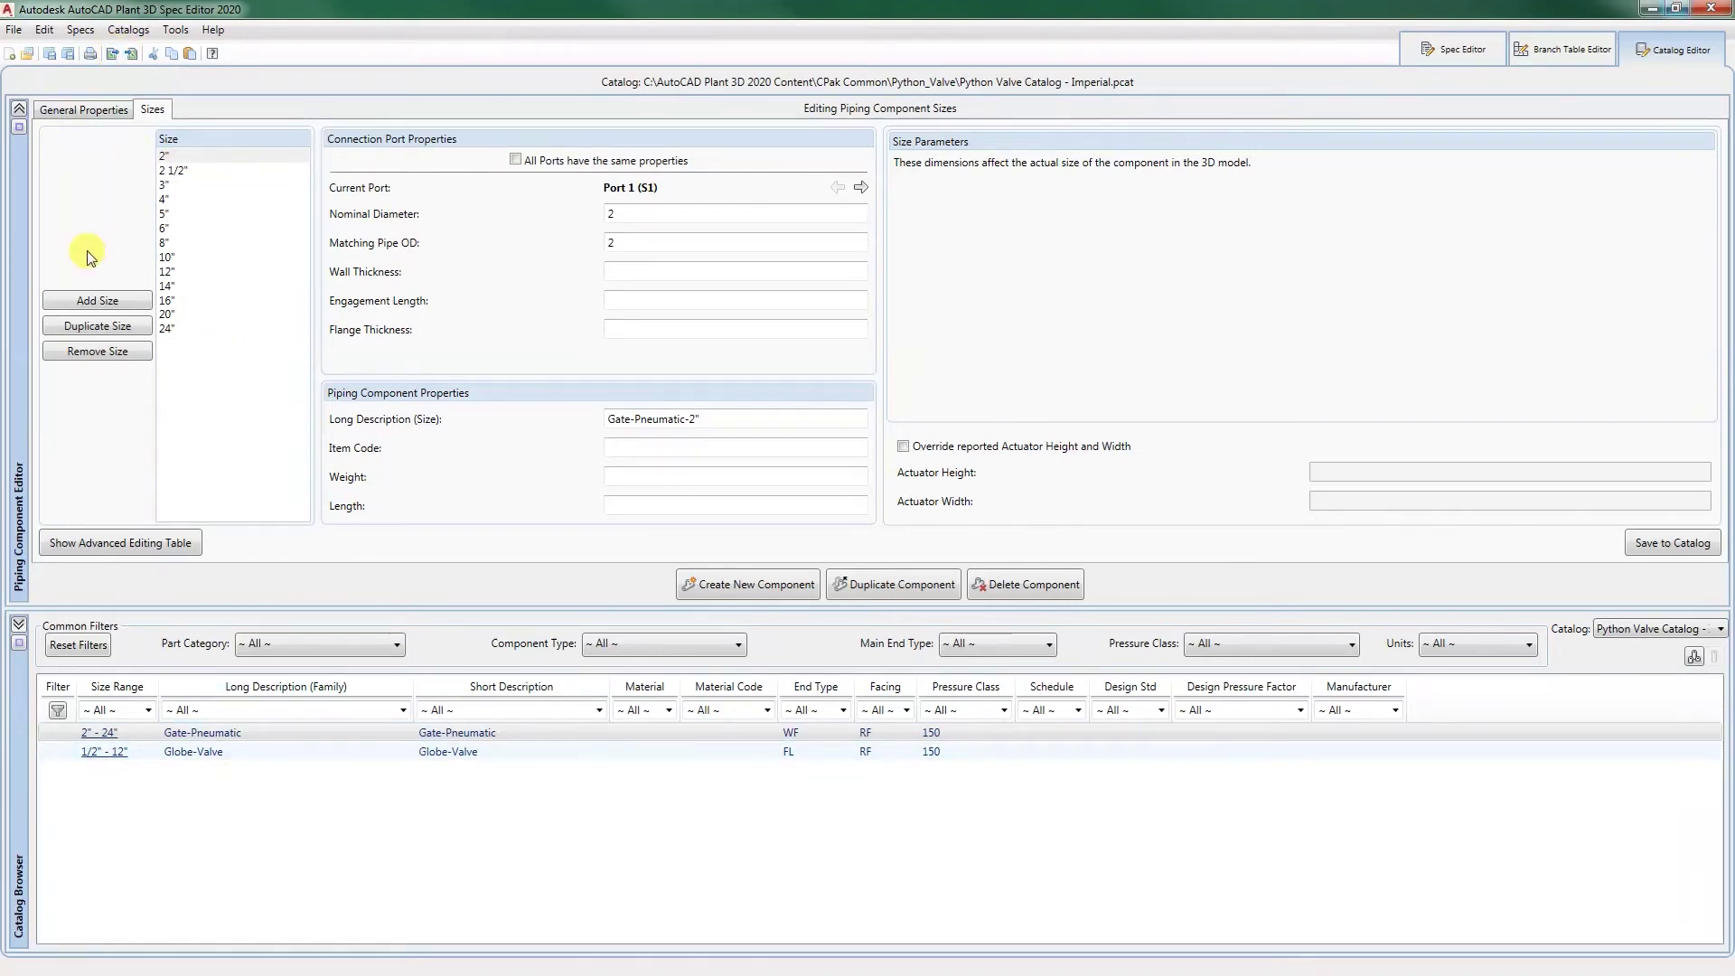
Step: Export the current catalog to 1.xls on the Desktop, replacing the existing file
click(131, 53)
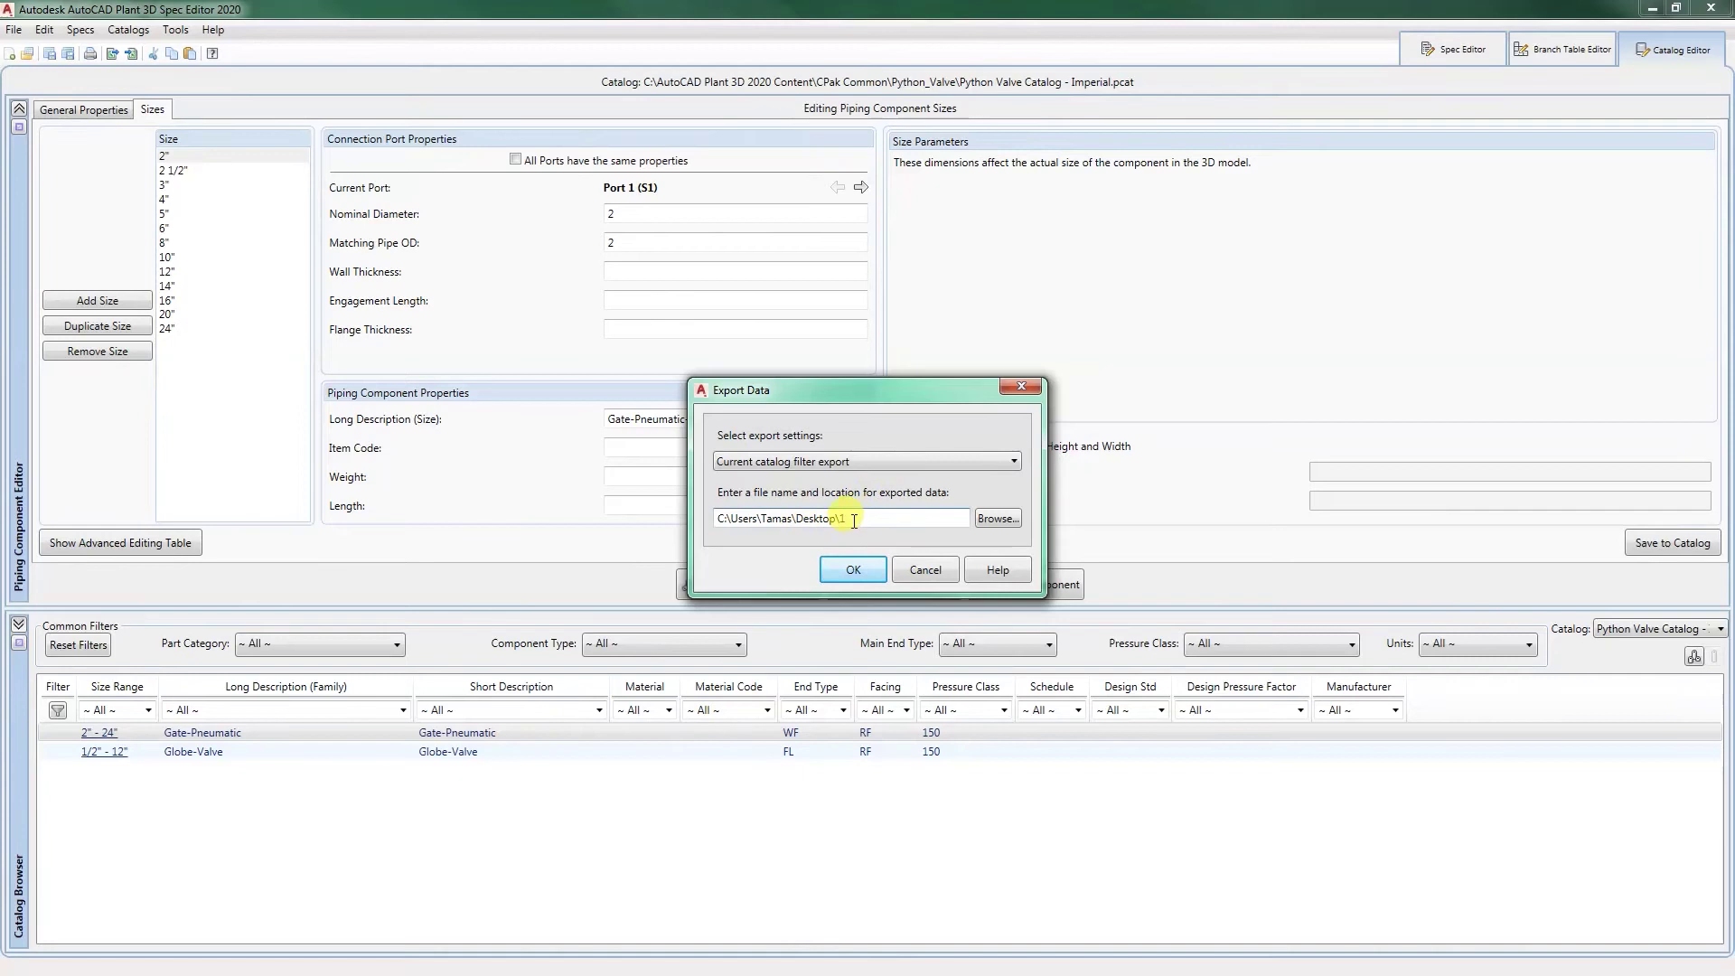
click(853, 569)
click(902, 568)
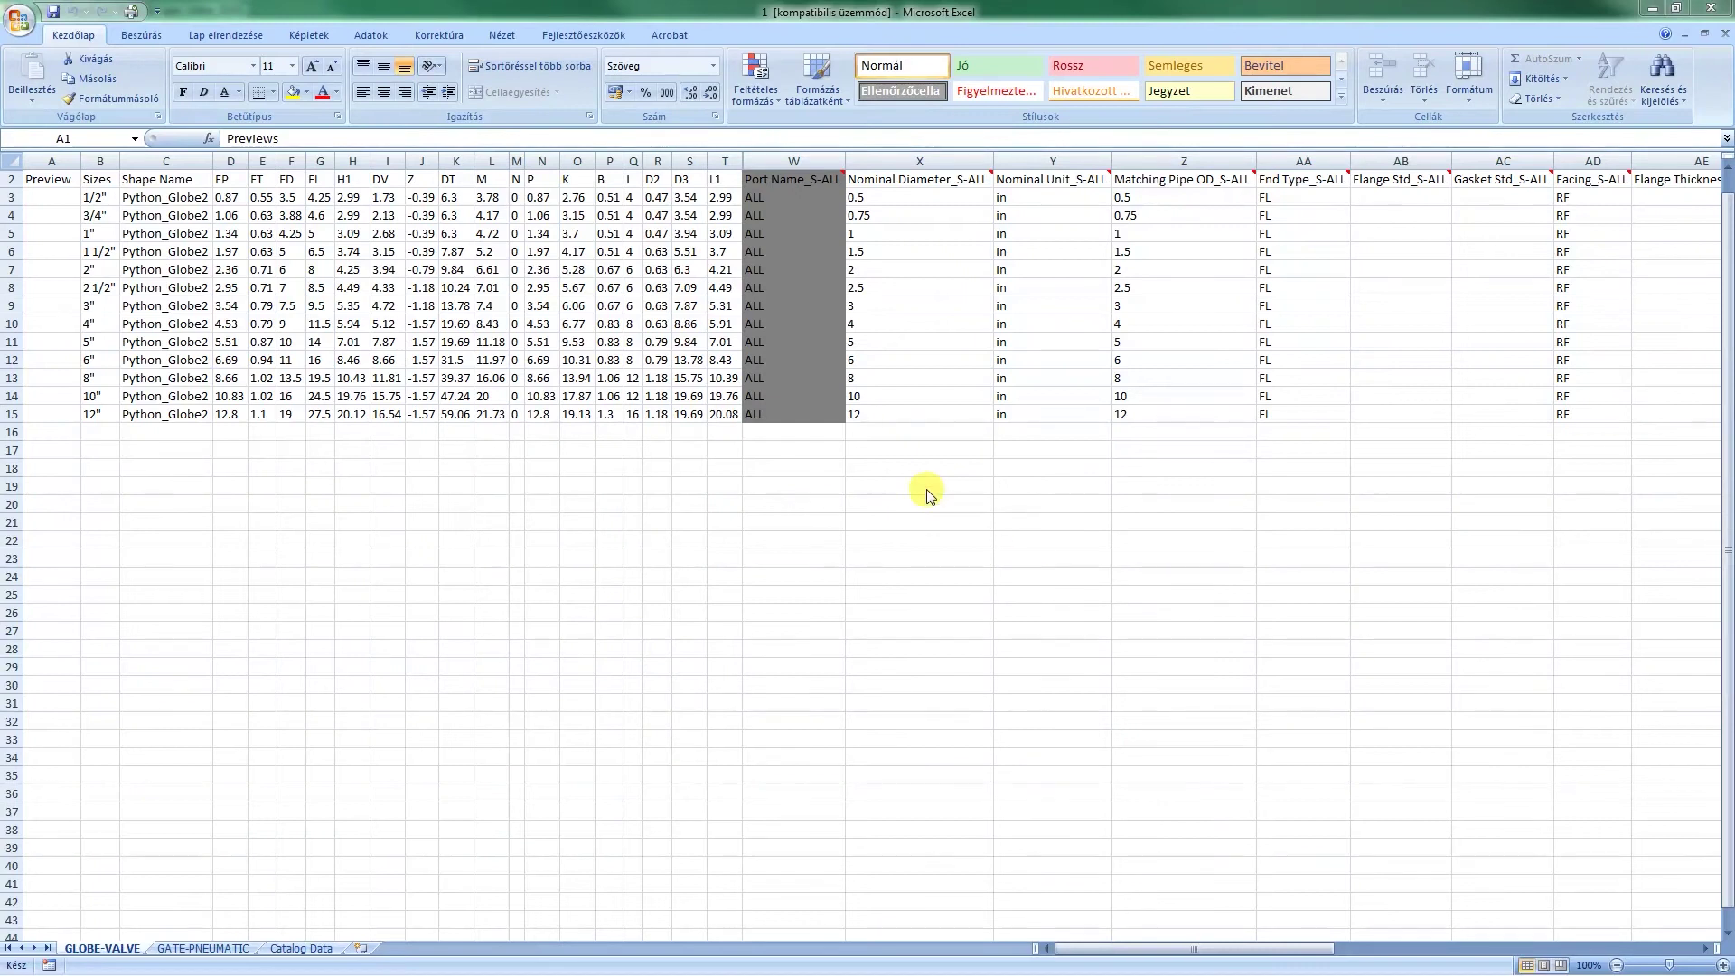
Step: Prefix the GLOBE-VALVE shape name with CPV so C3:C15 read CPVPython_Globe2
double_click(129, 197)
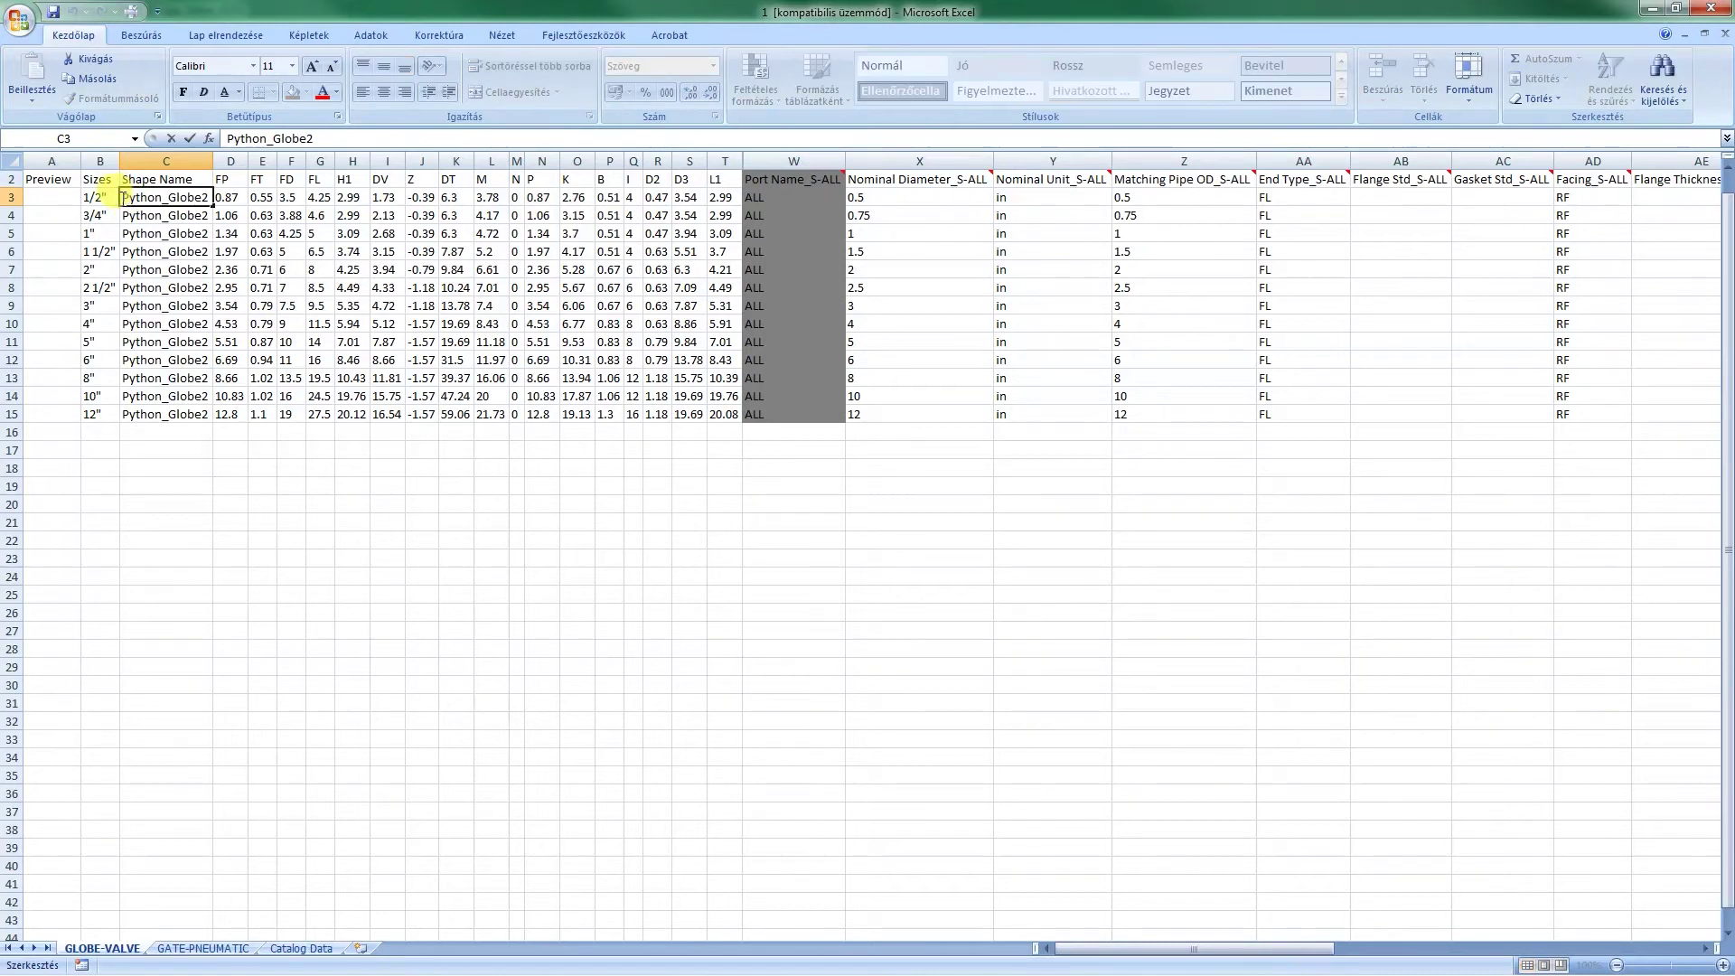
text(CPV)
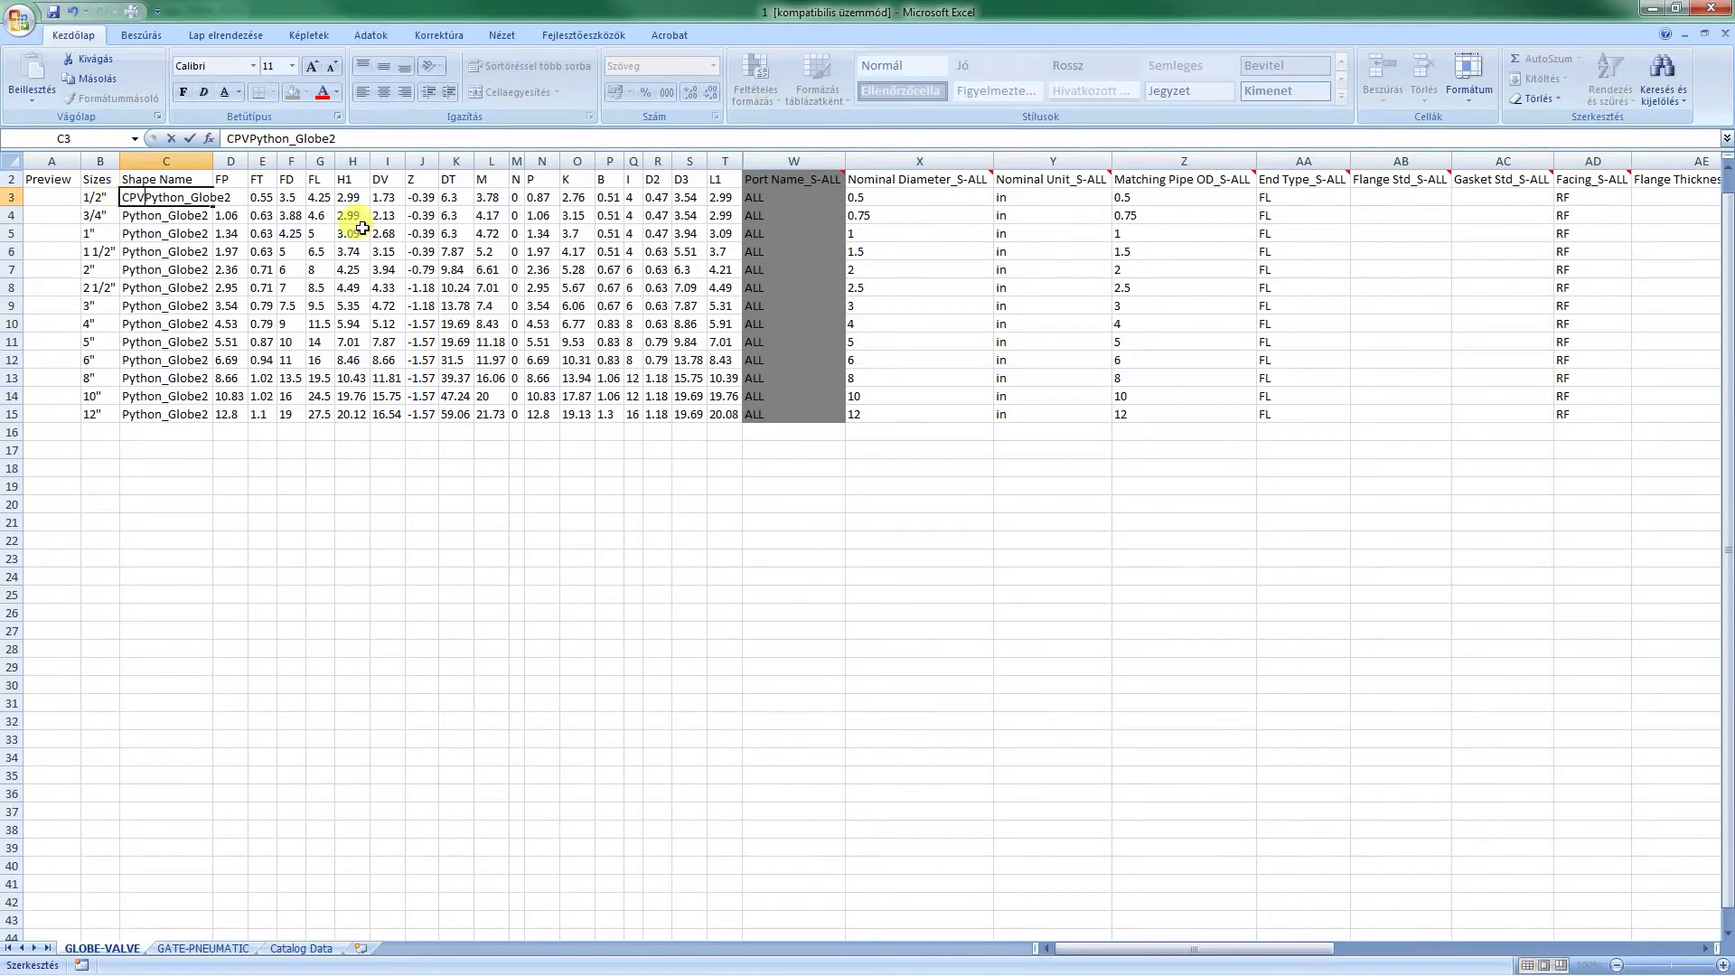
key(ctrl+Return)
key(ctrl+c)
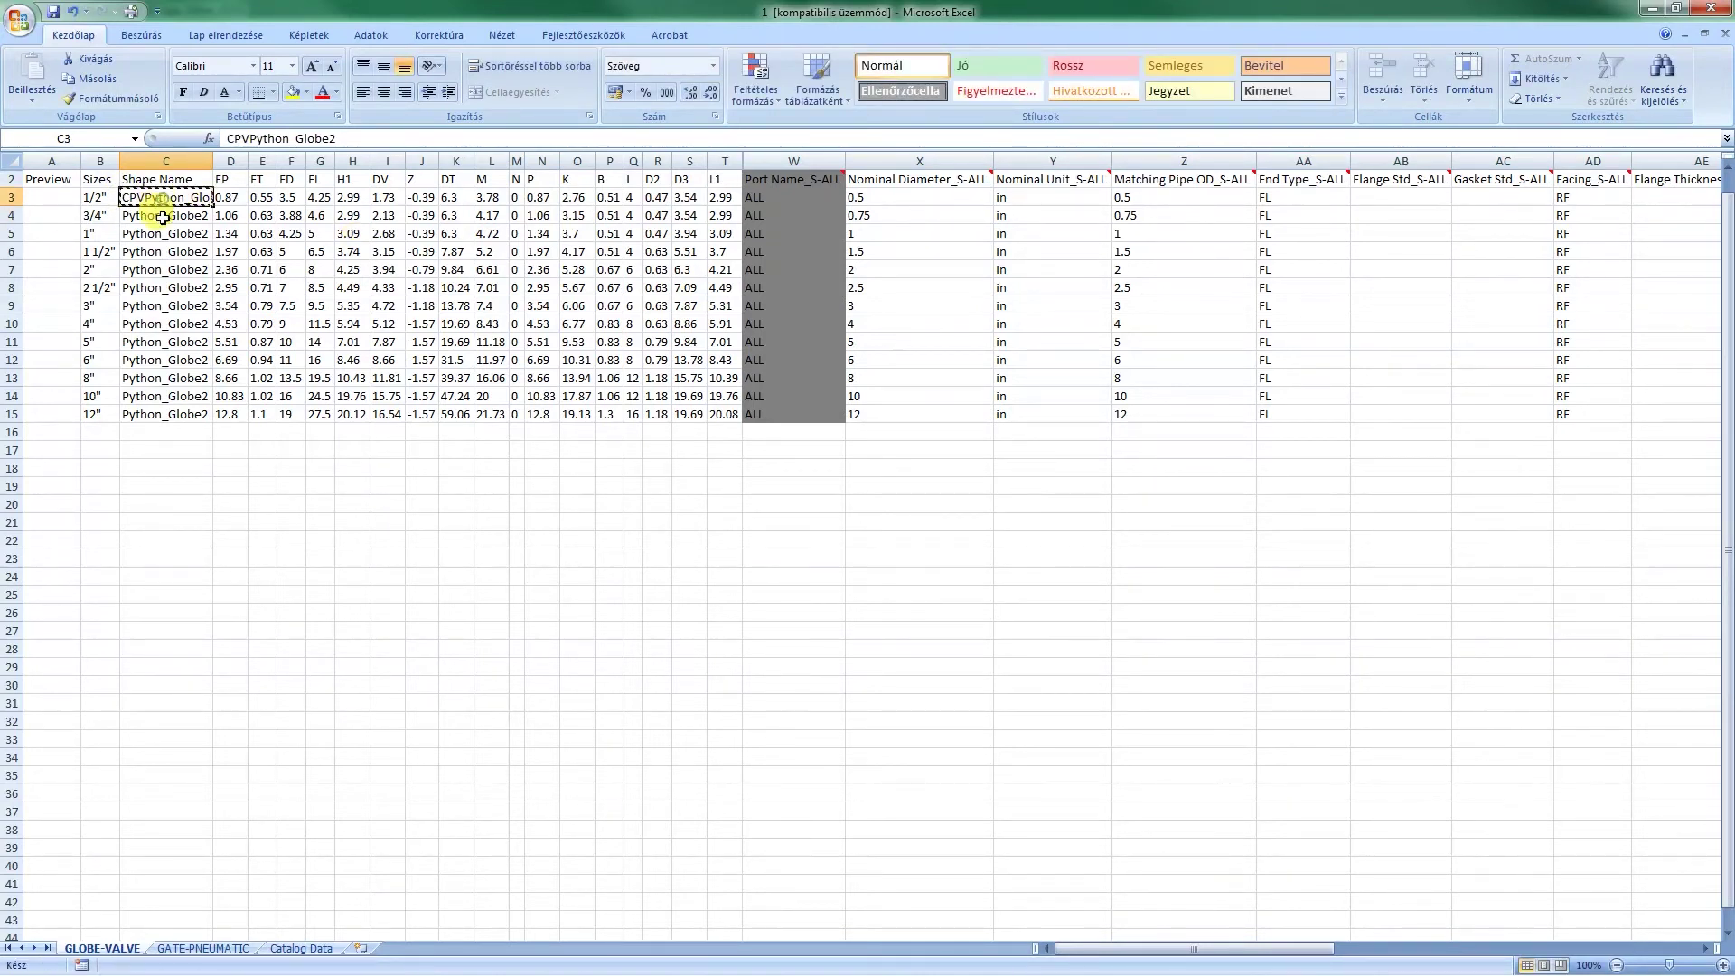
drag(163, 217, 171, 415)
key(ctrl+v)
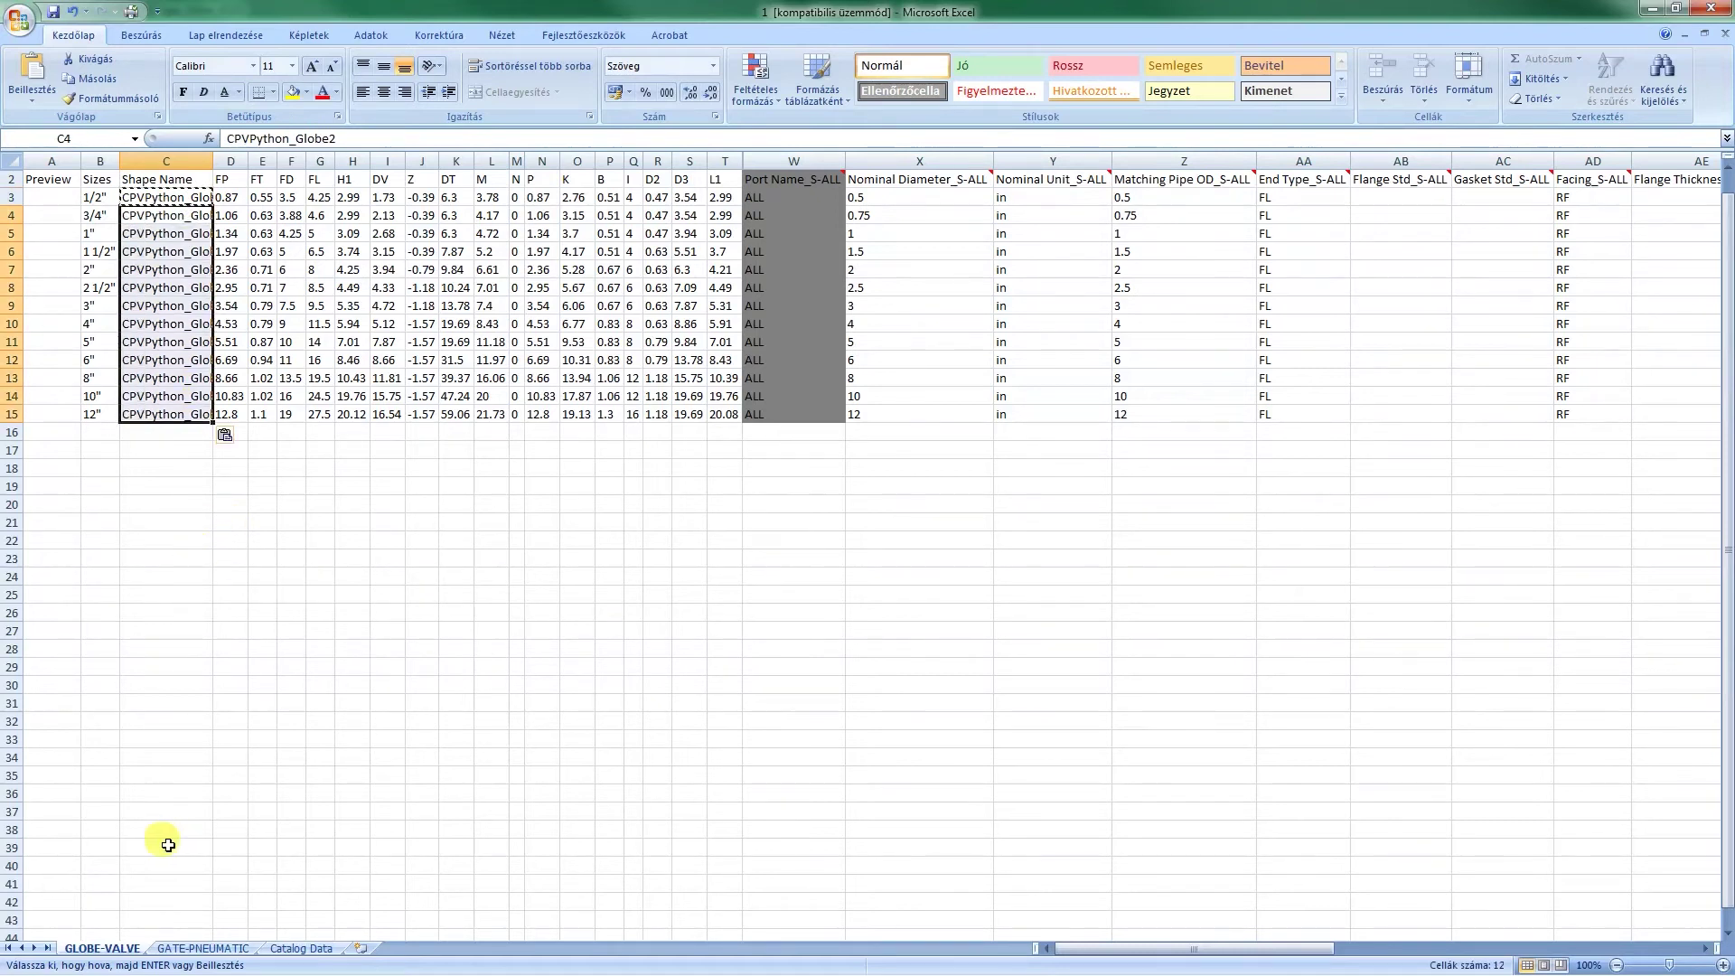
Step: On GATE-PNEUMATIC, prefix C3 with CPV and fill C4:C15 with CPVPython_Gate
click(204, 948)
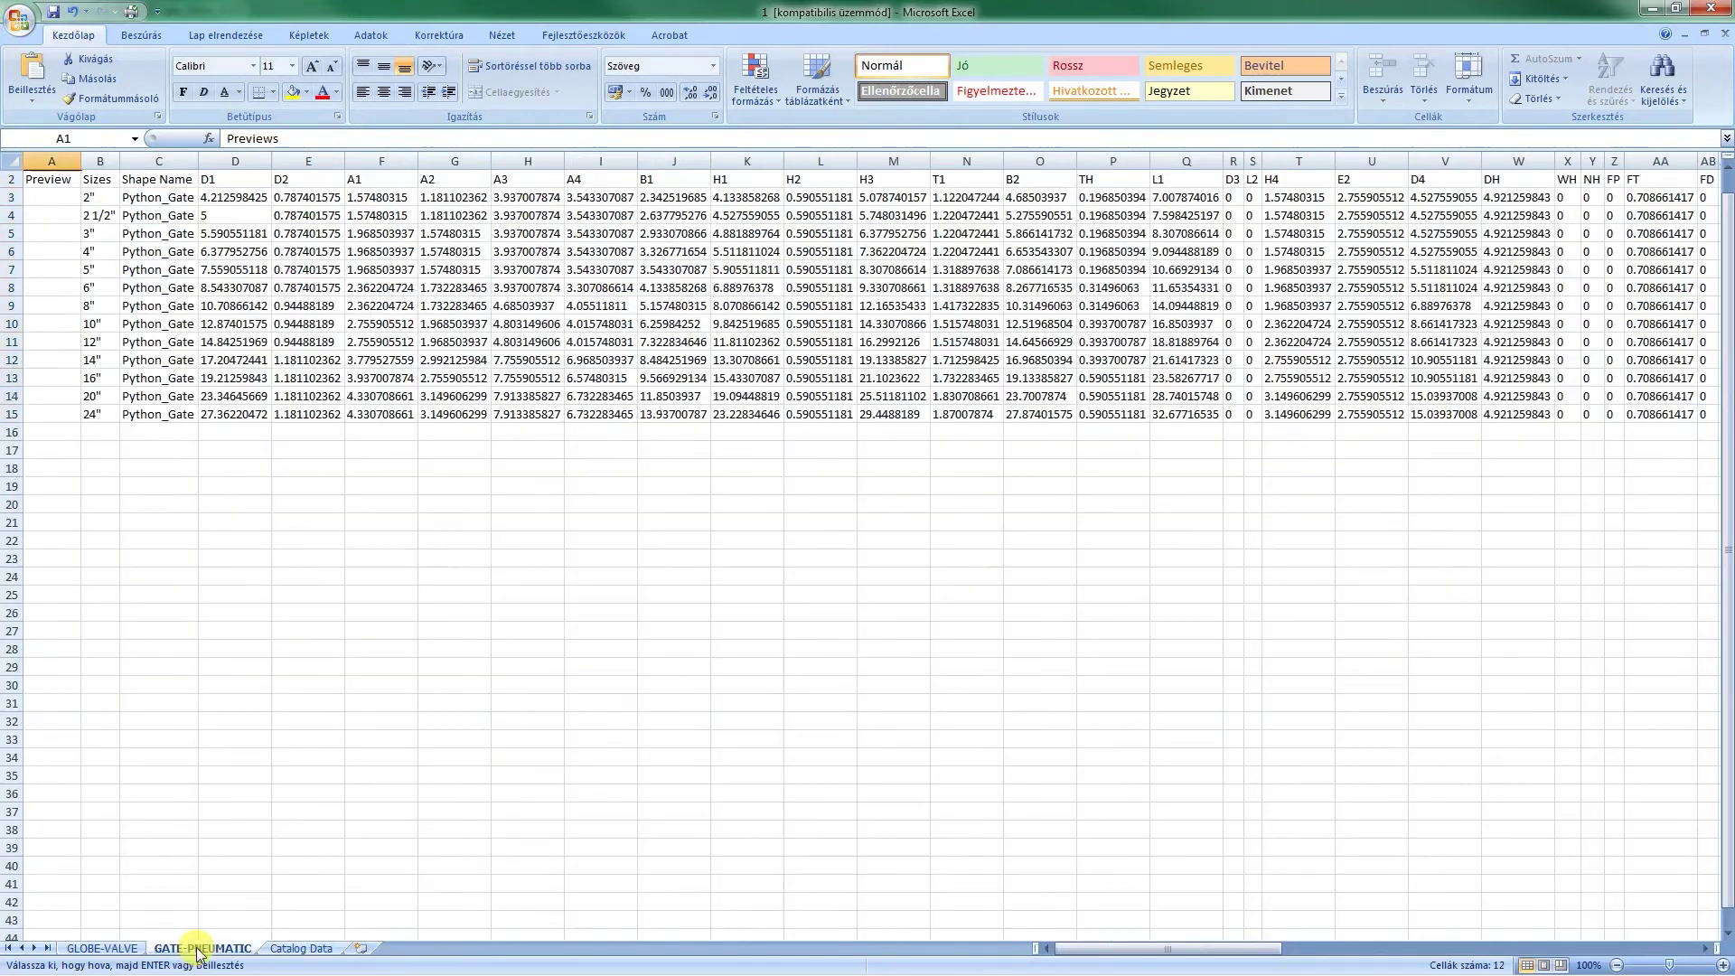
double_click(157, 198)
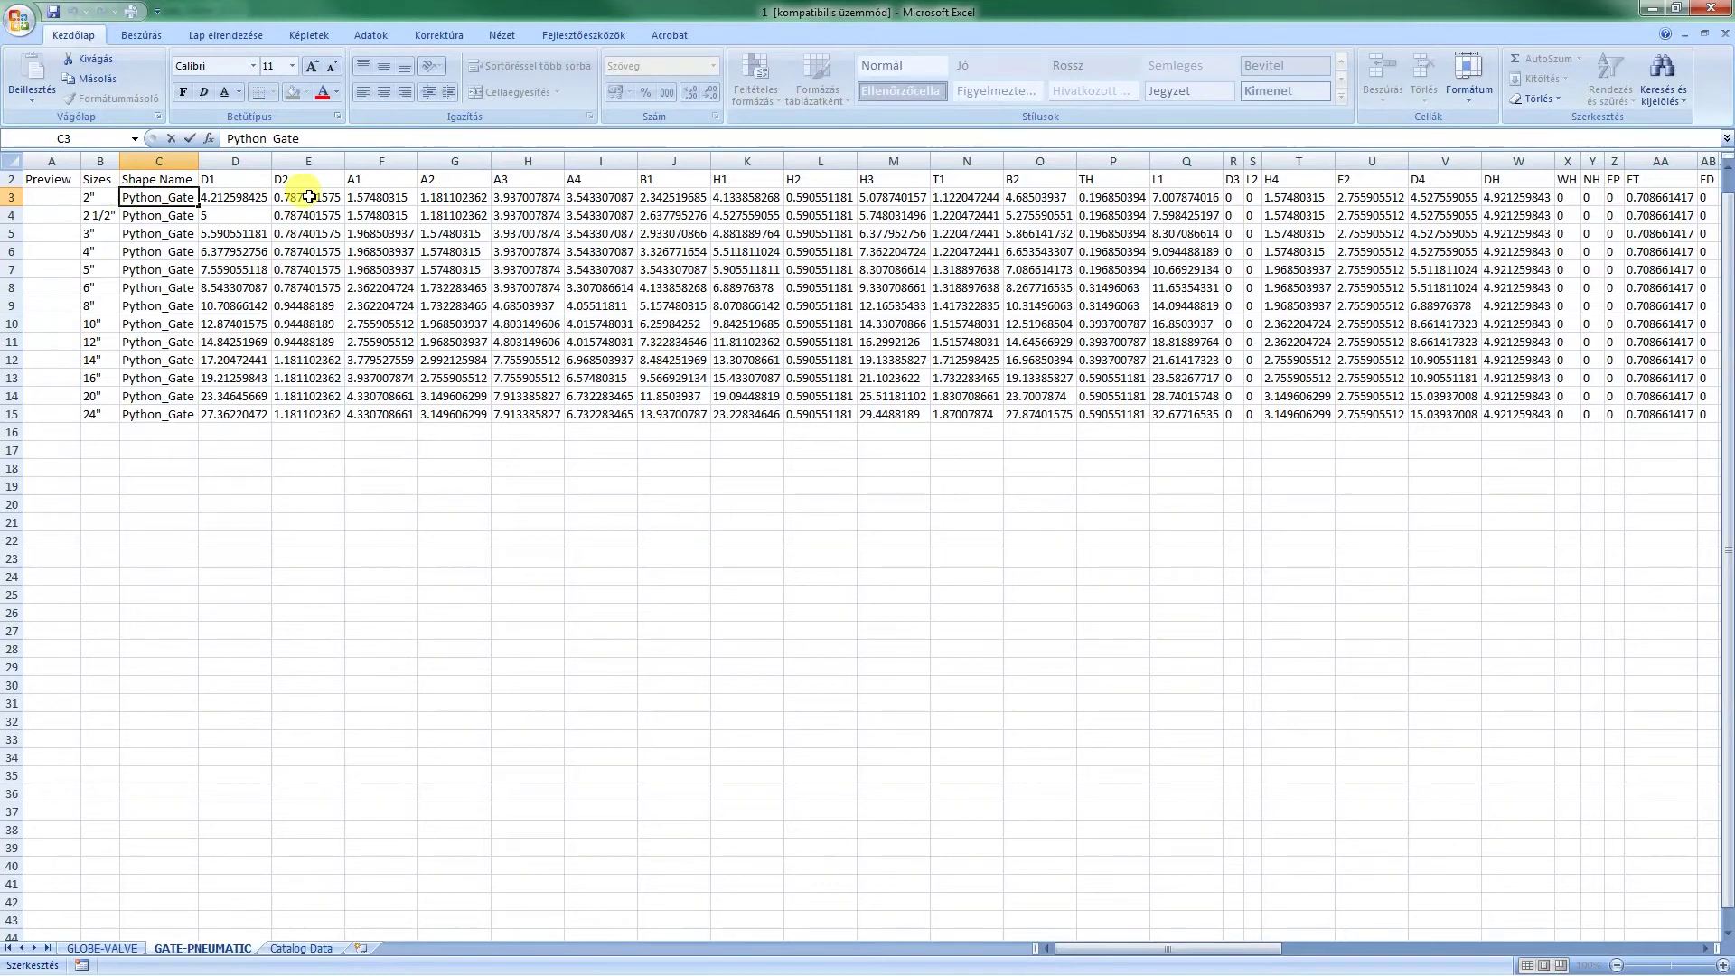
key(Home)
text(CPV)
key(Return)
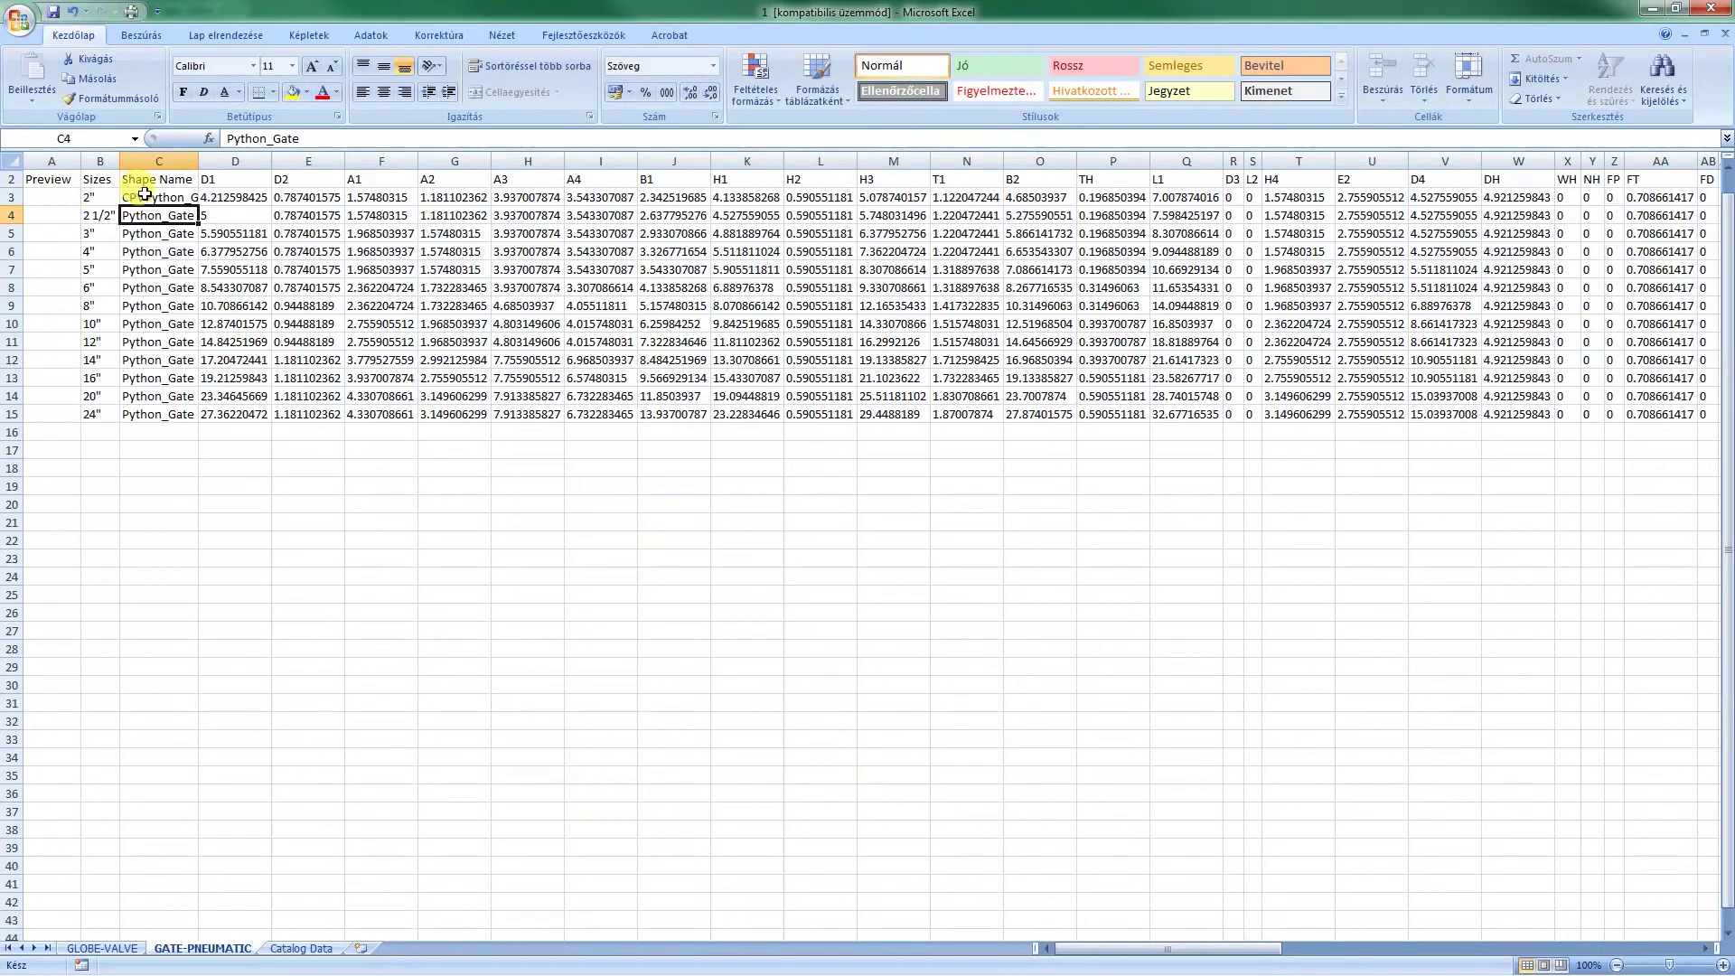
click(145, 197)
key(ctrl+c)
drag(149, 217, 172, 414)
key(ctrl+v)
click(593, 502)
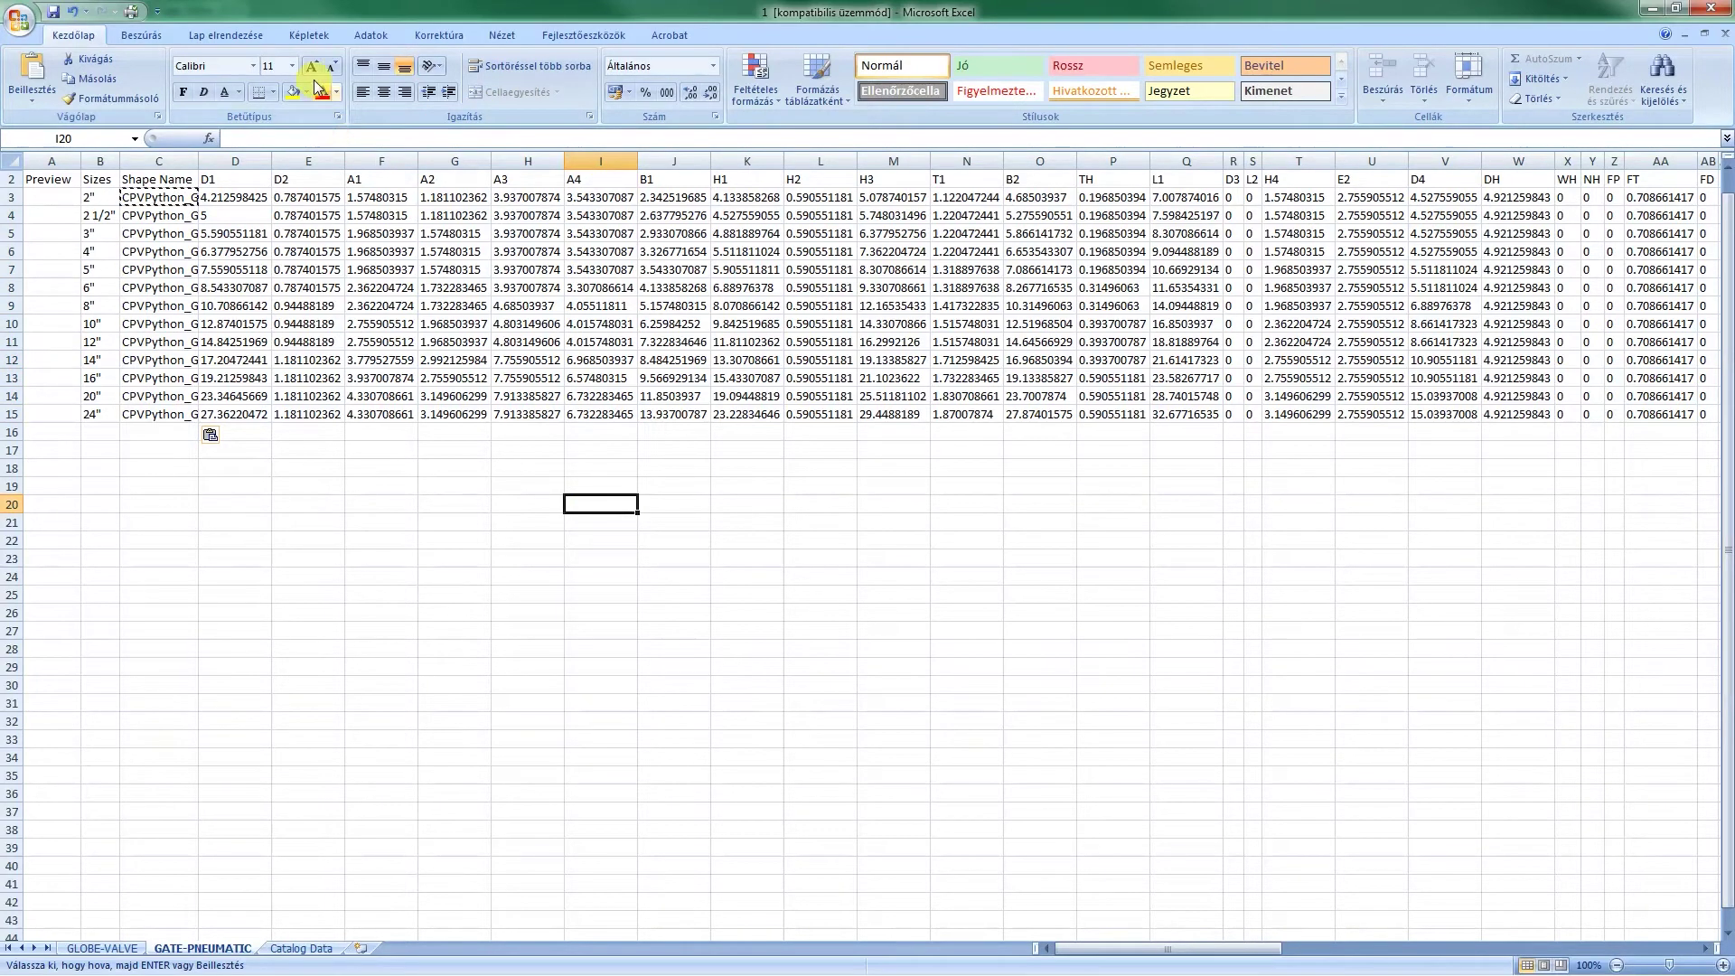
click(226, 34)
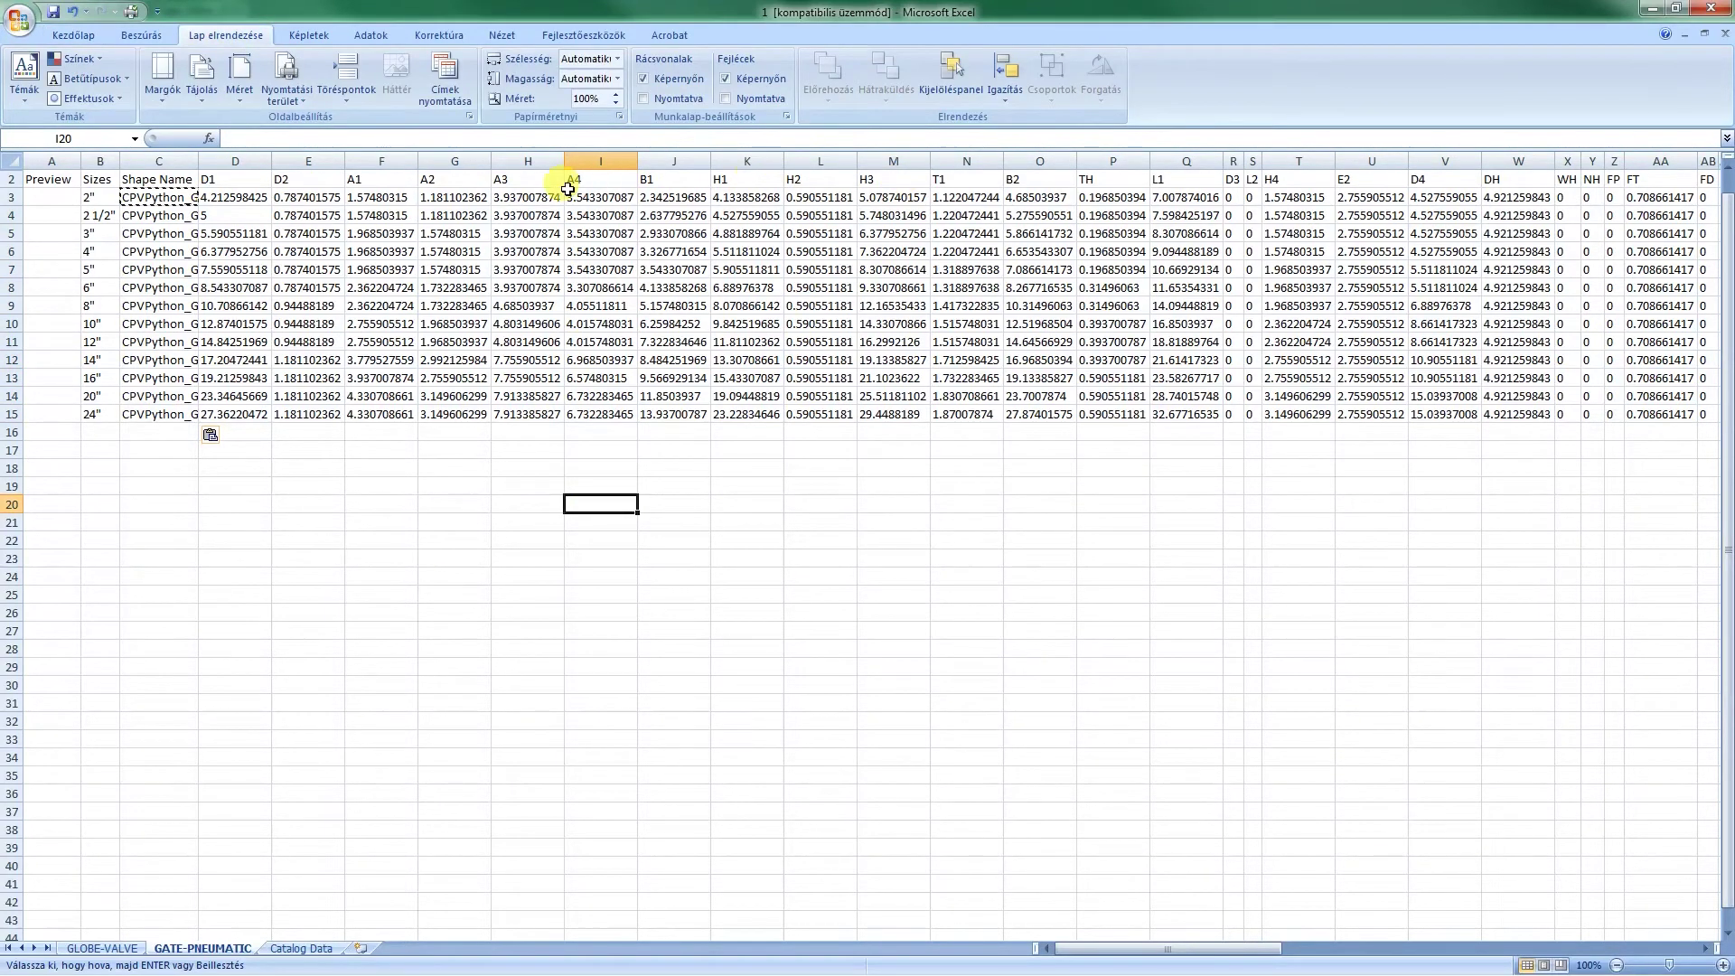
Step: Unprotect the GATE-PNEUMATIC sheet with Lapvédelem feloldása on the Korektúra tab
click(439, 34)
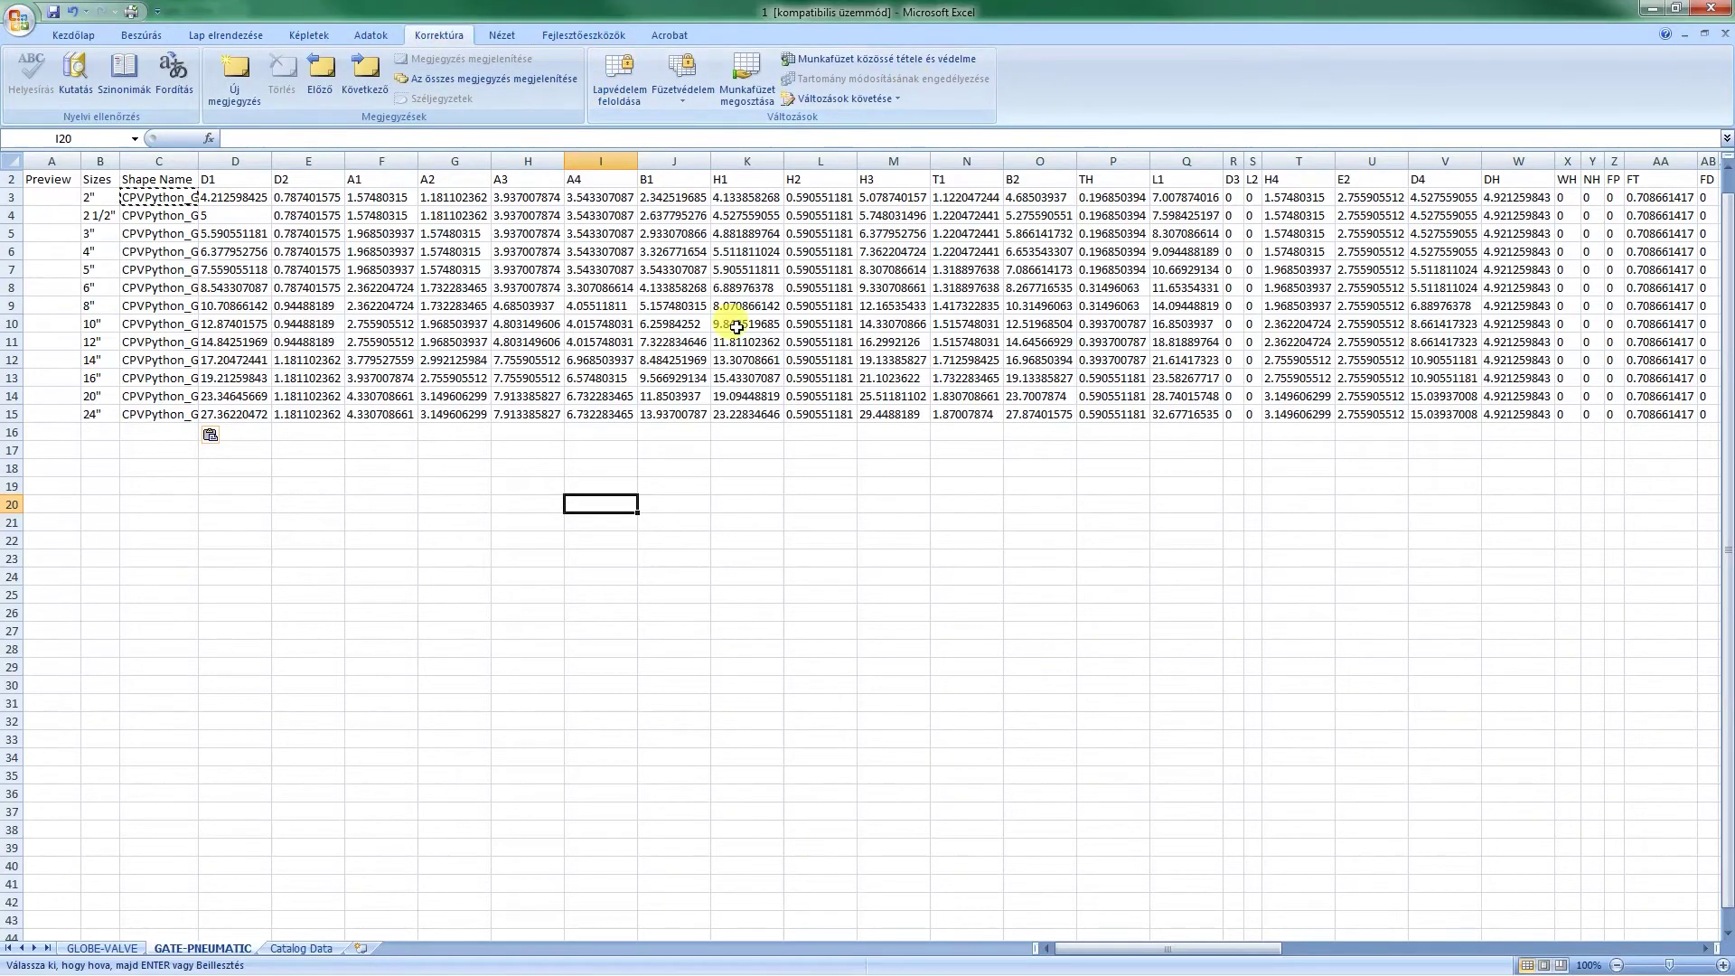
click(621, 79)
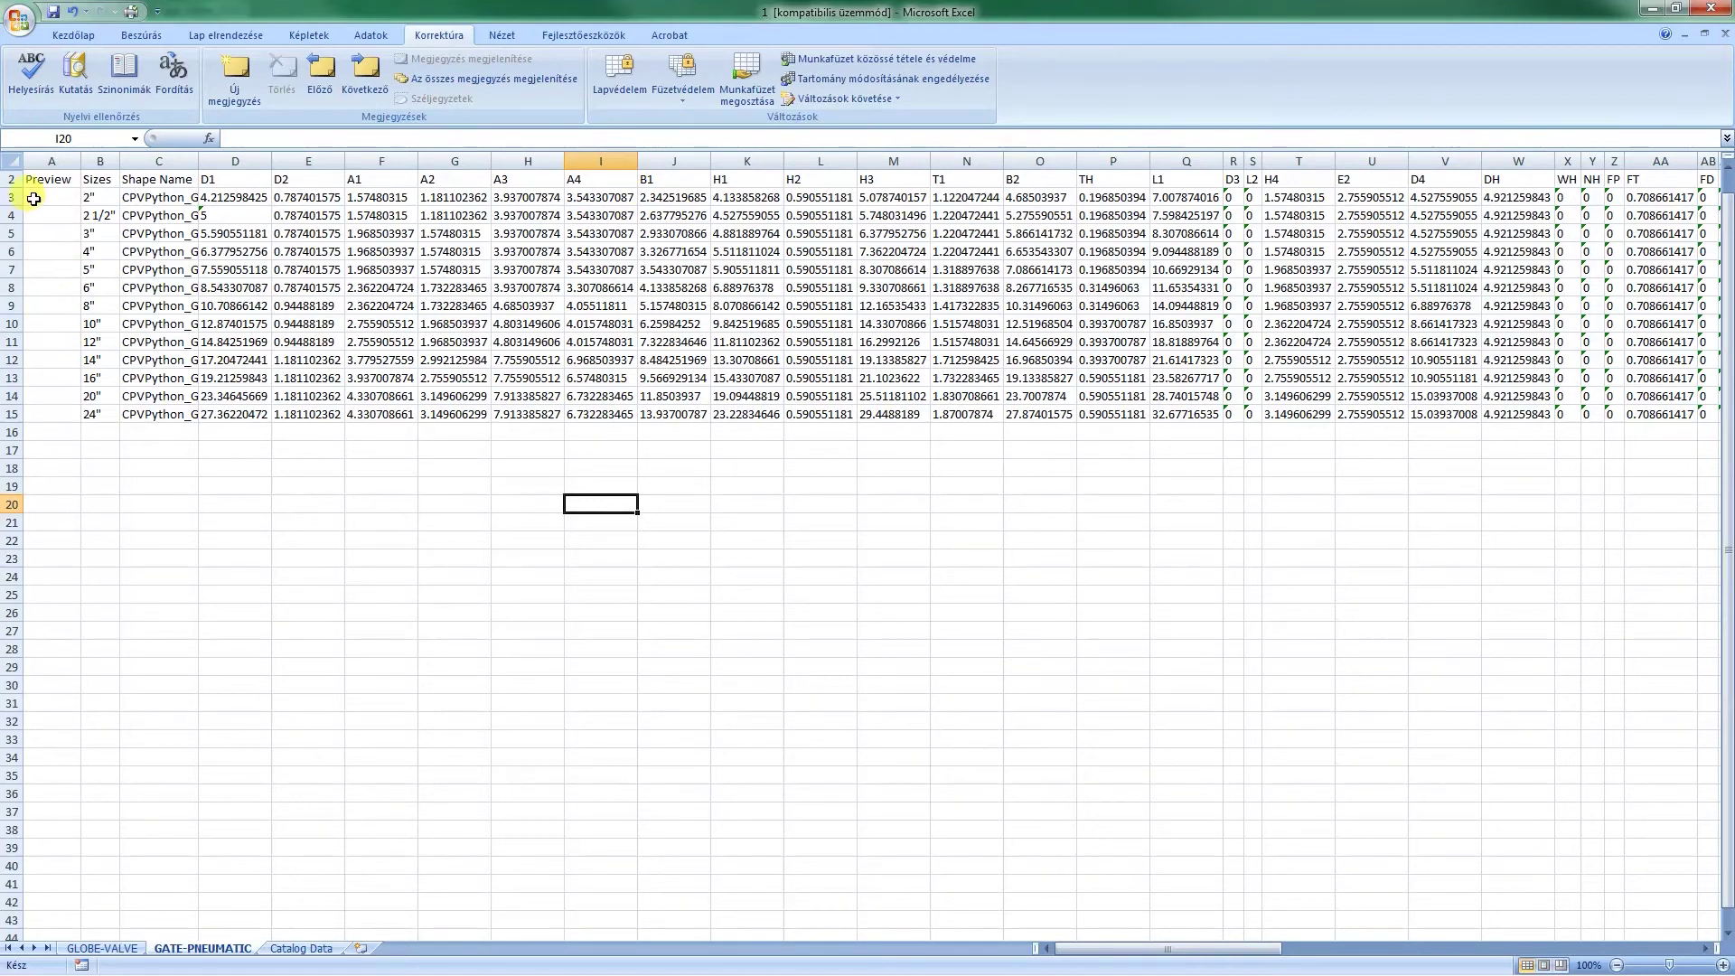
click(11, 180)
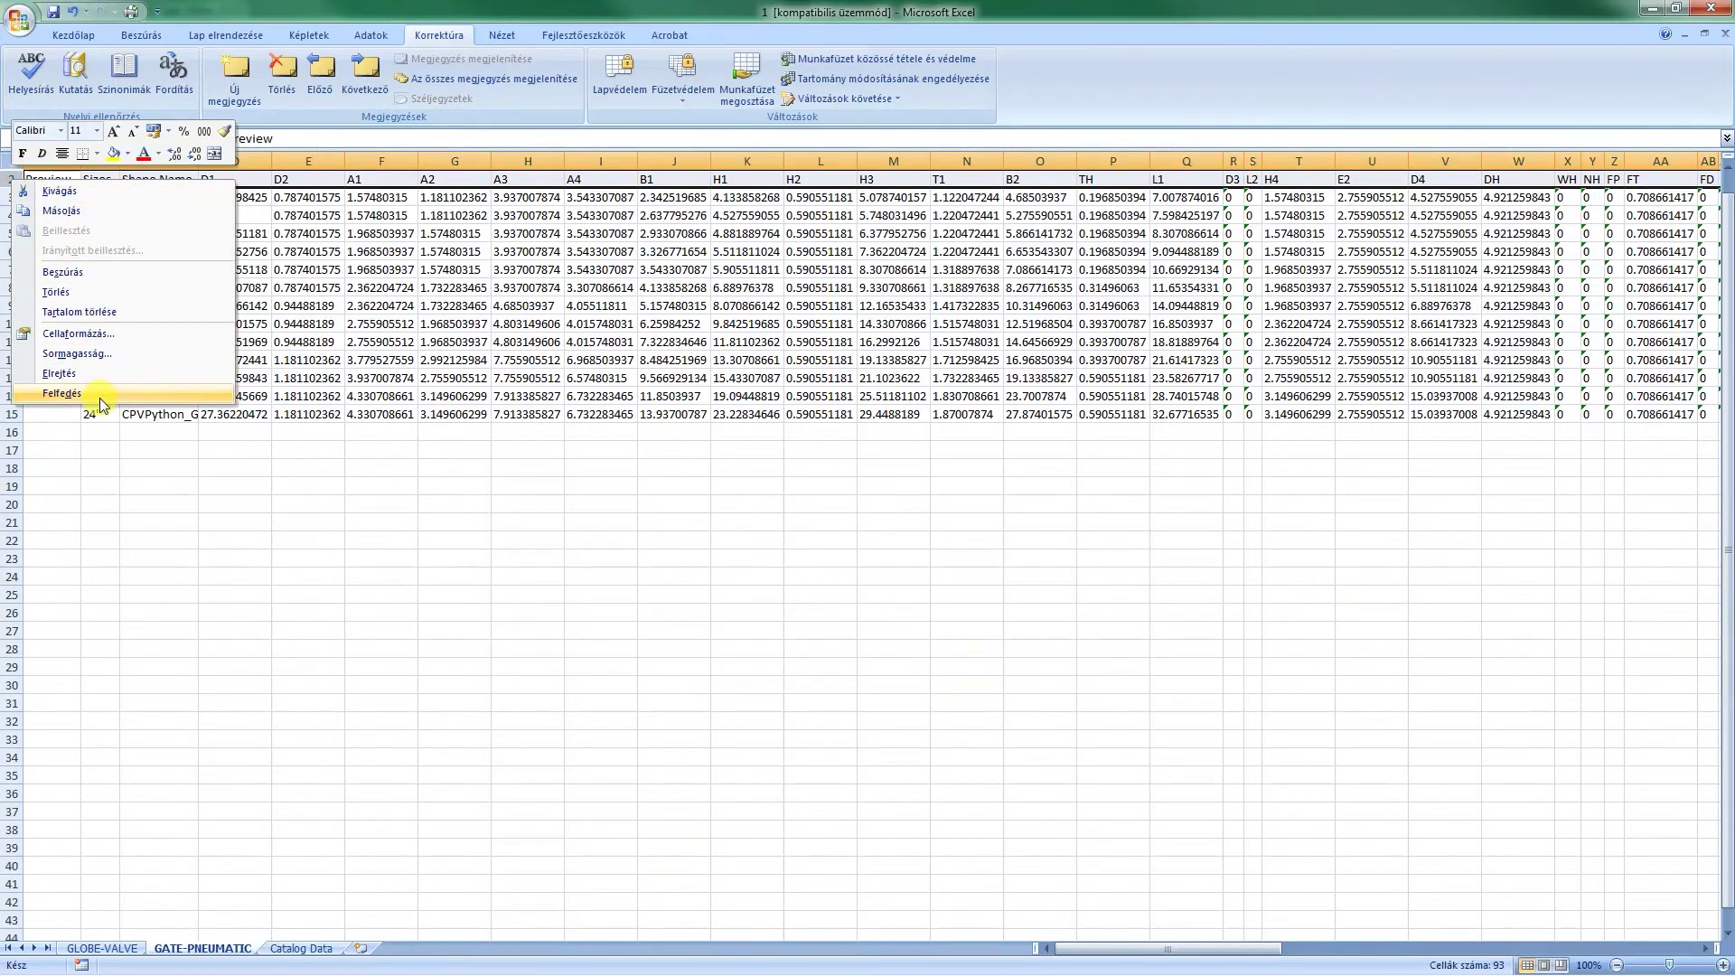
click(748, 487)
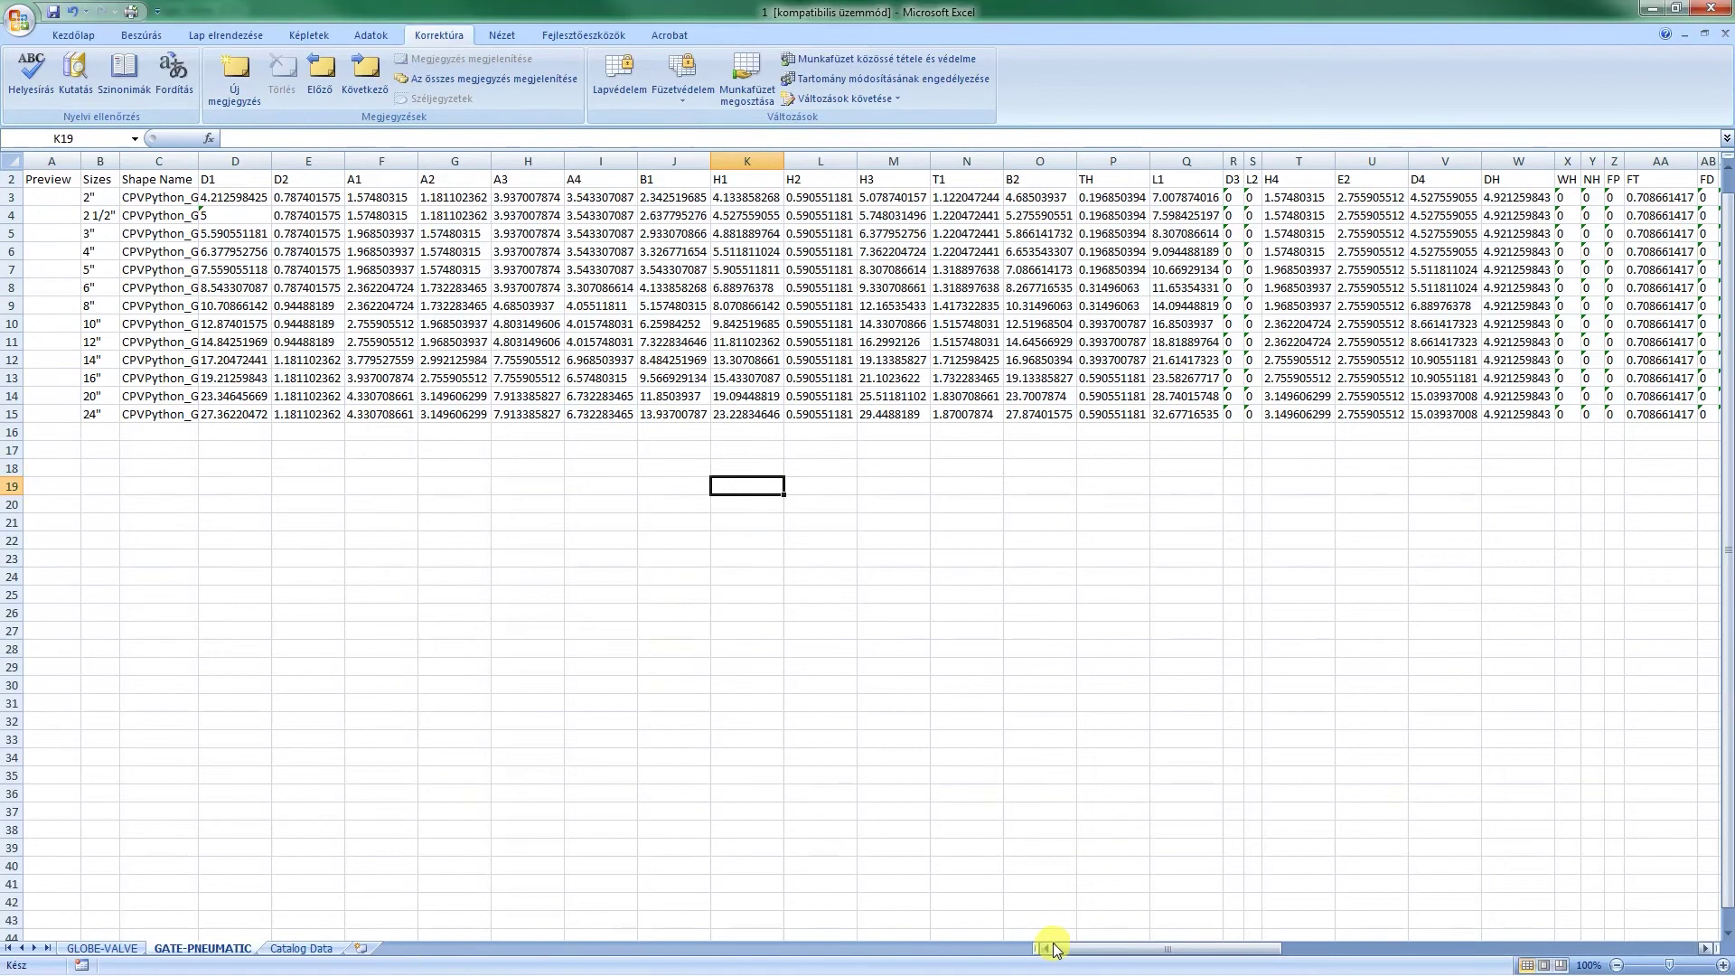
drag(1054, 944, 1433, 931)
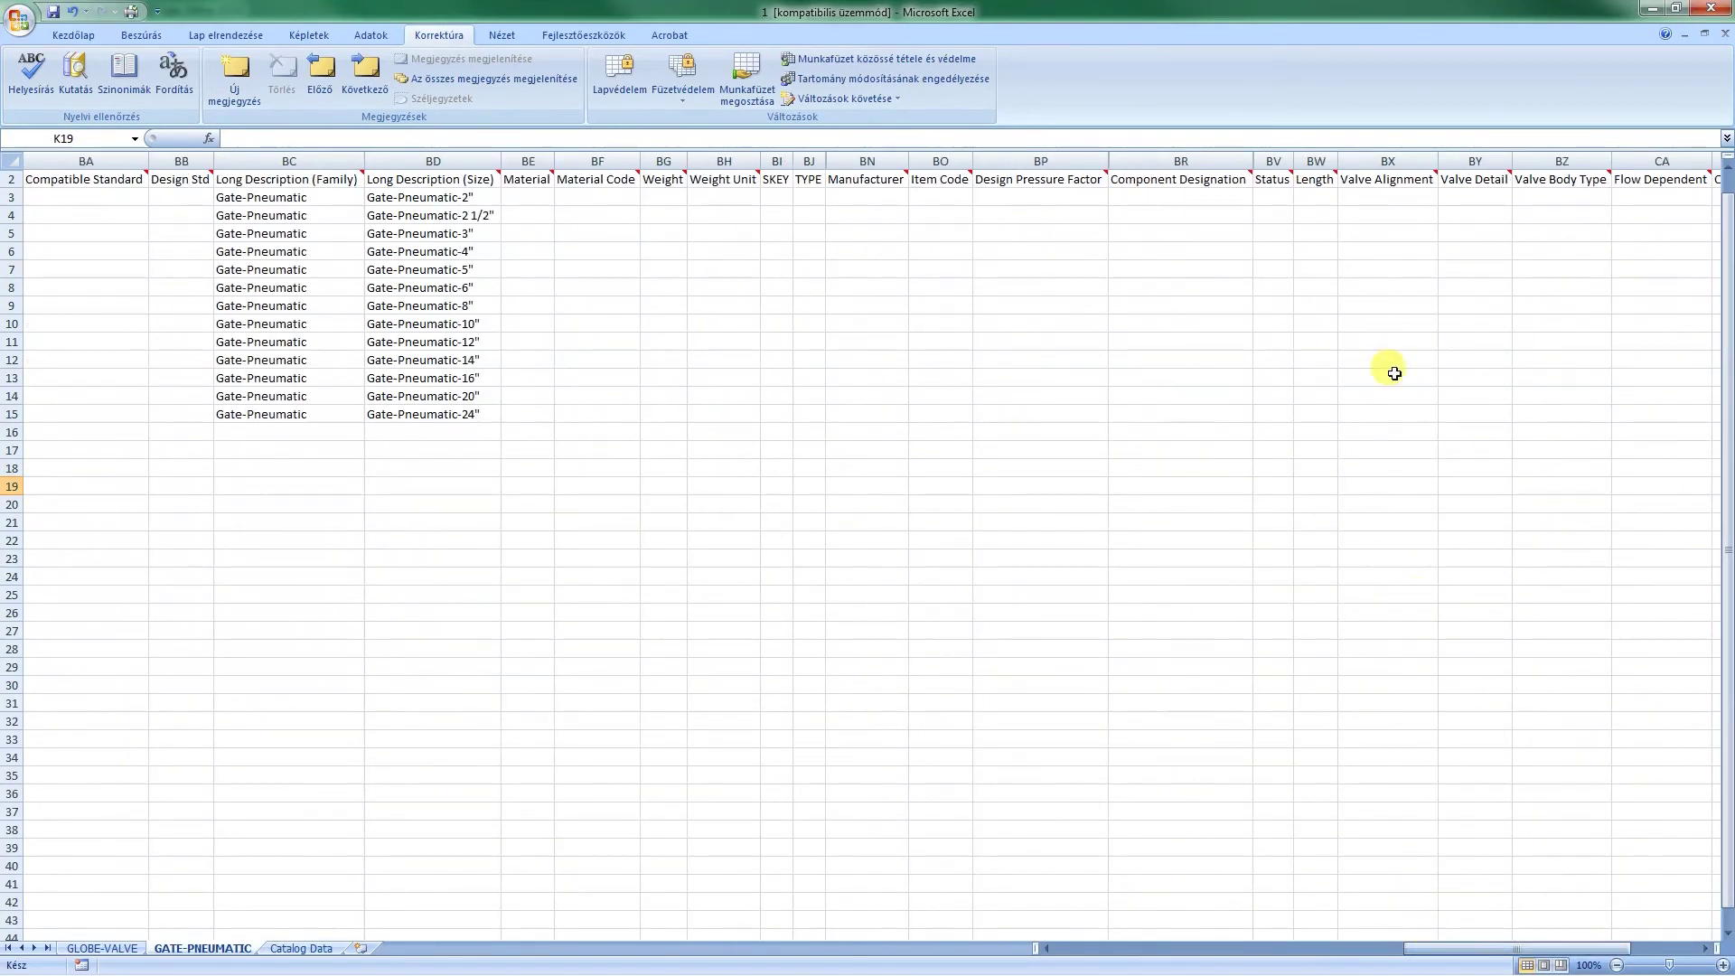
Step: Enter Custom in BR3 and copy it into BR4:BR15
click(1175, 199)
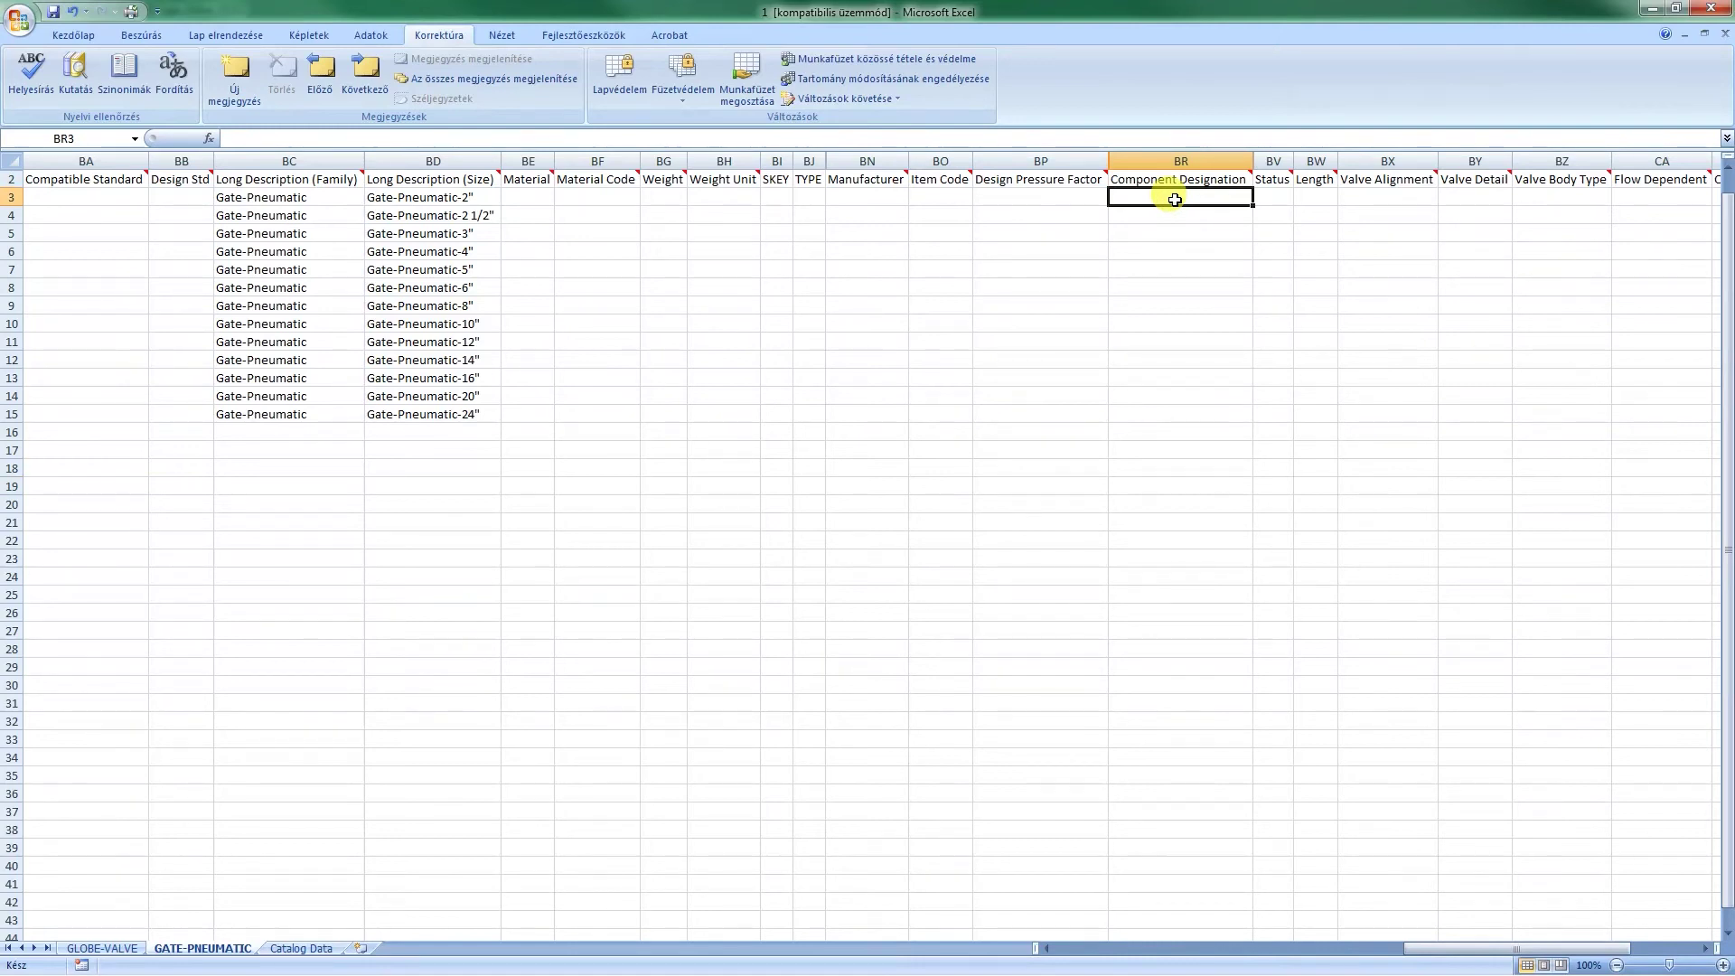
text(Custom)
key(Return)
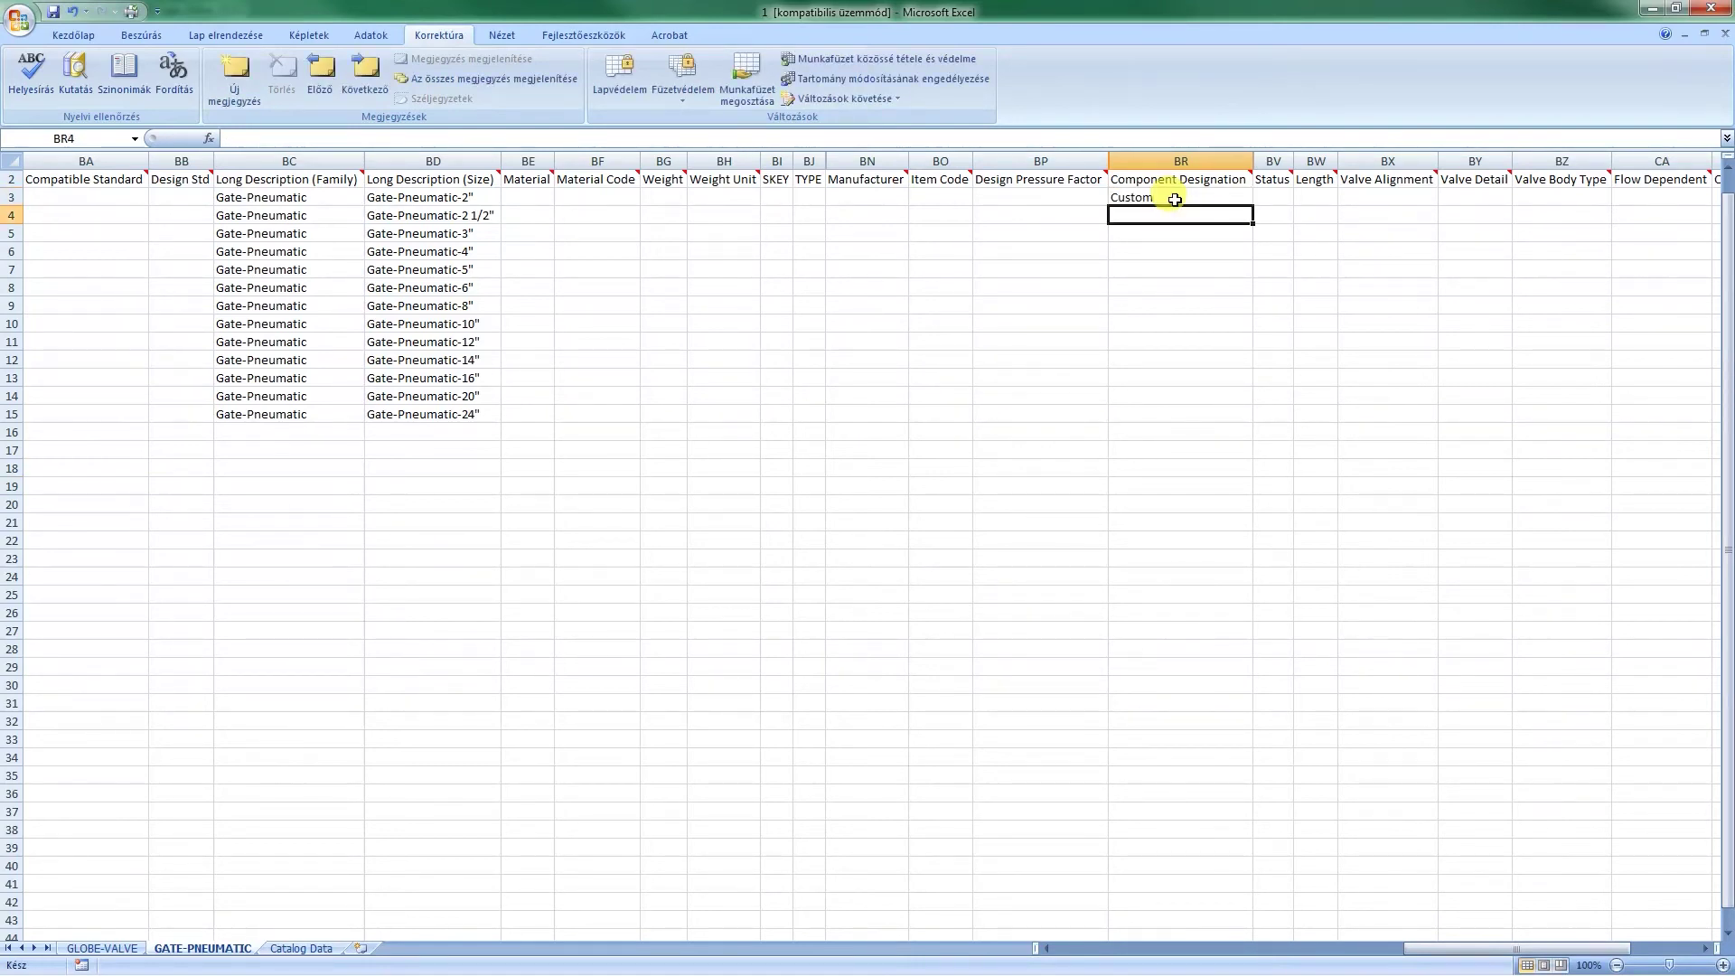
click(1175, 200)
key(ctrl+c)
drag(1199, 213, 1201, 395)
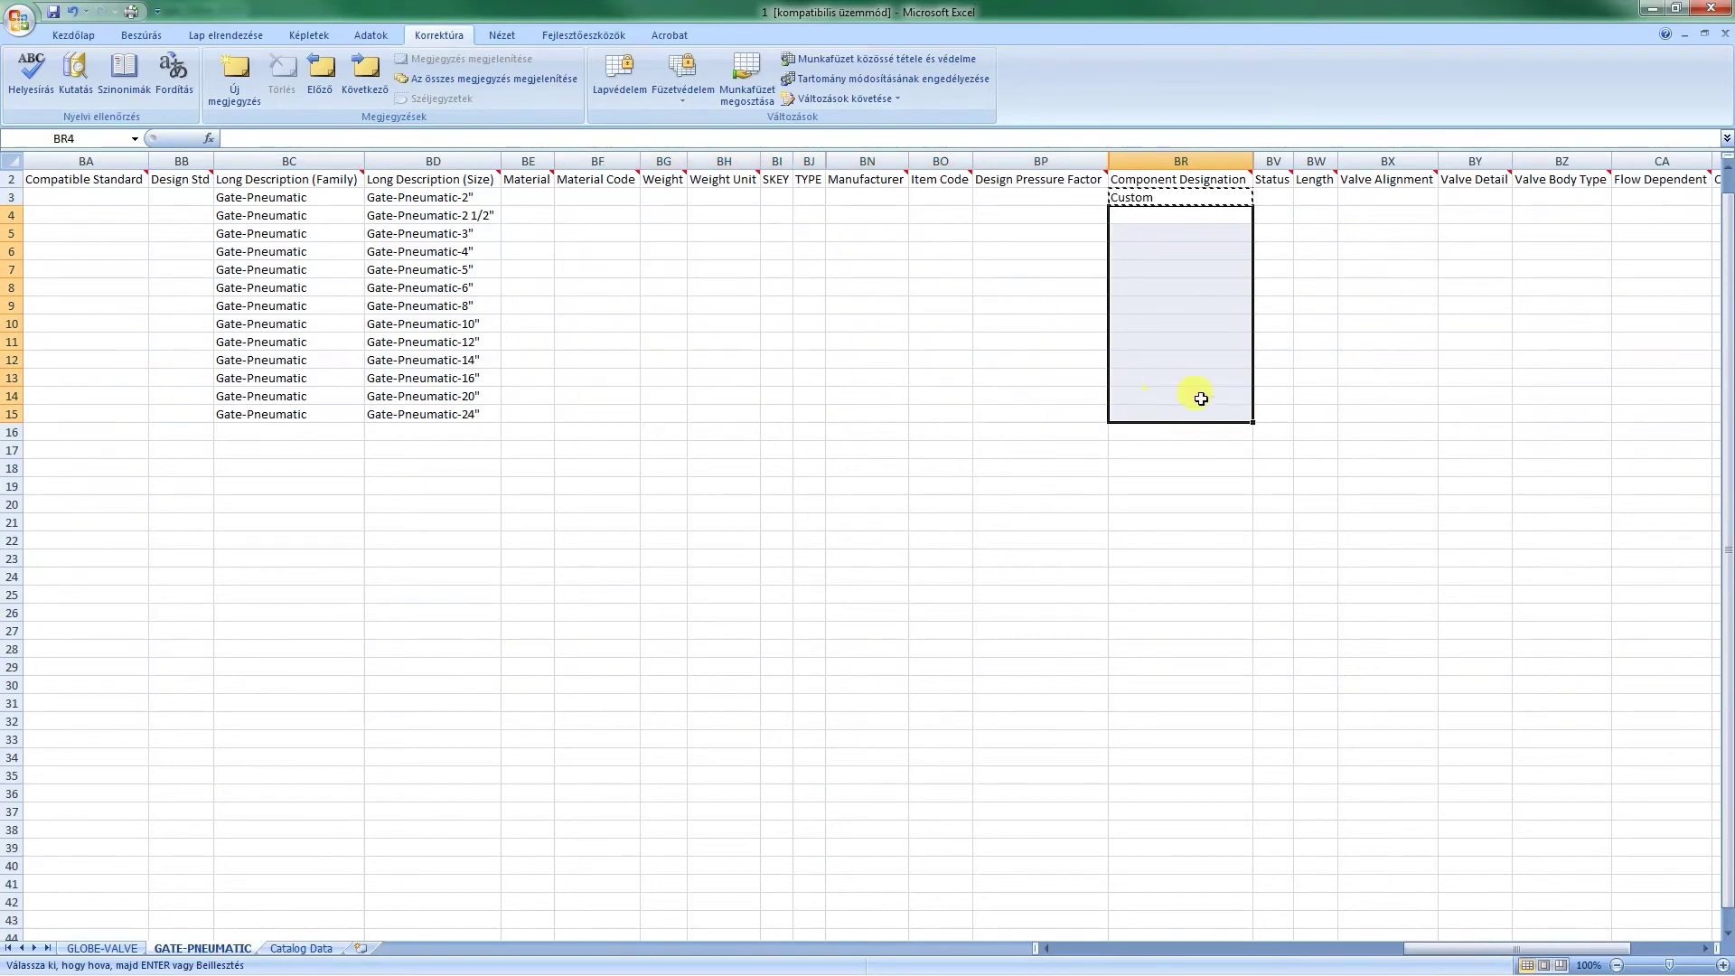
key(Return)
click(1401, 321)
Step: Confirm every Component Designation cell in BR3:BR15 reads Custom, then close Excel
drag(1163, 201, 1166, 410)
click(1193, 521)
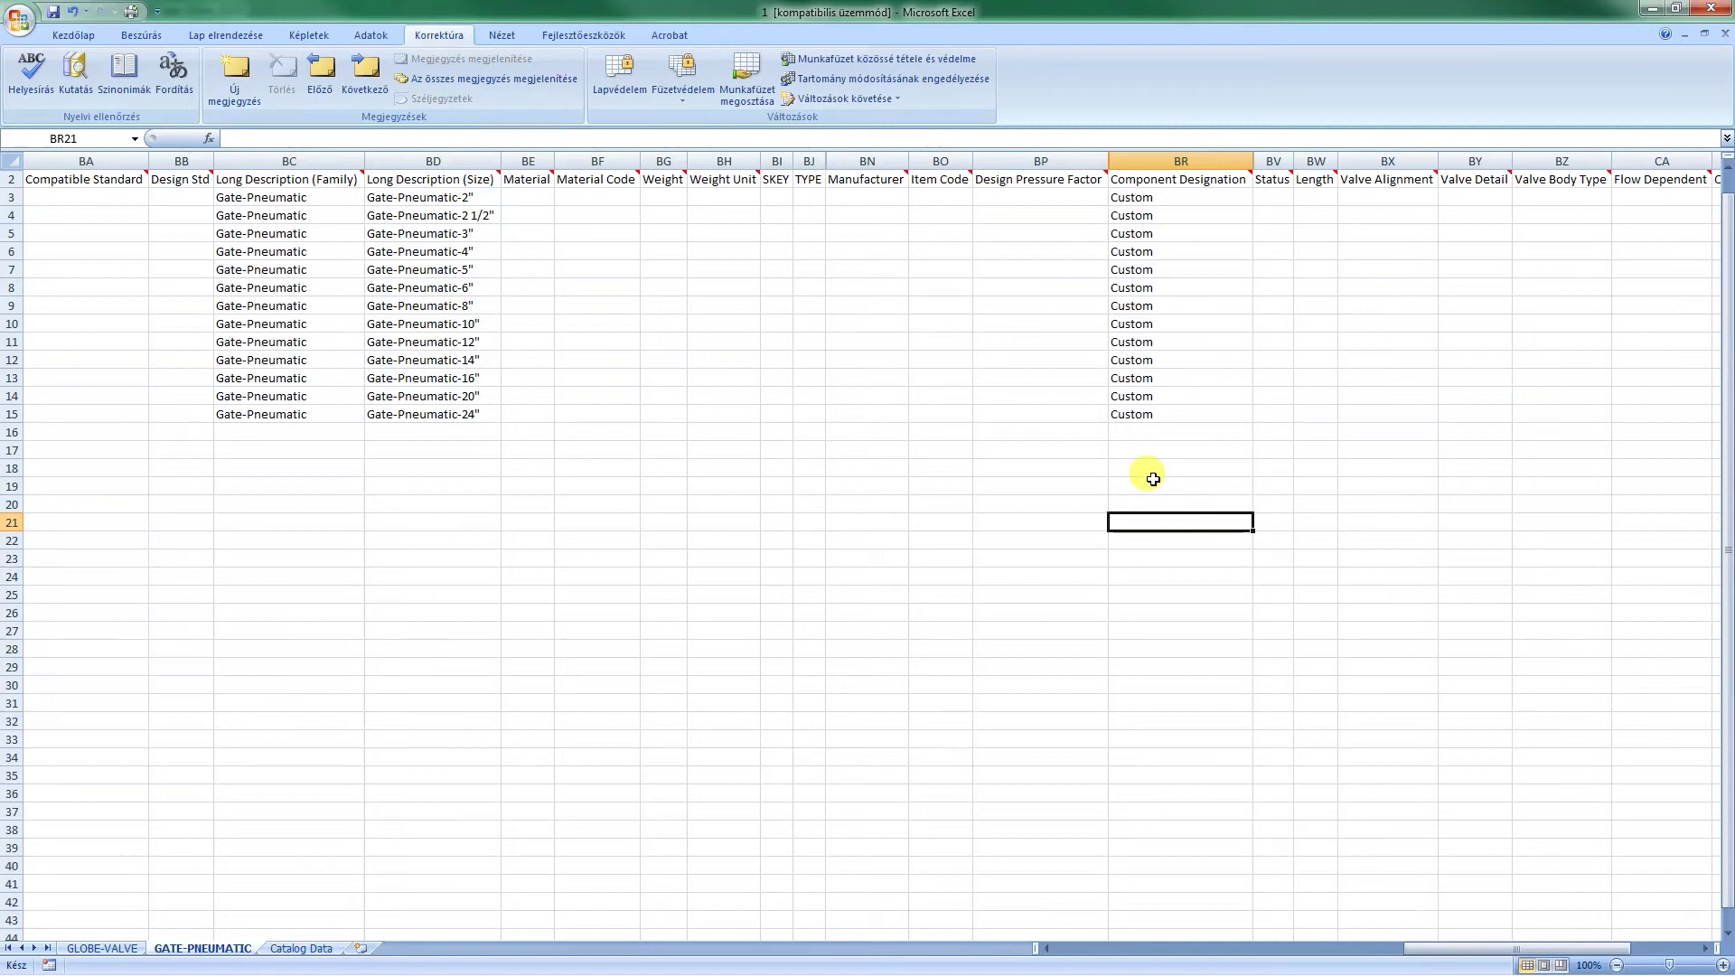
drag(1174, 197, 1194, 417)
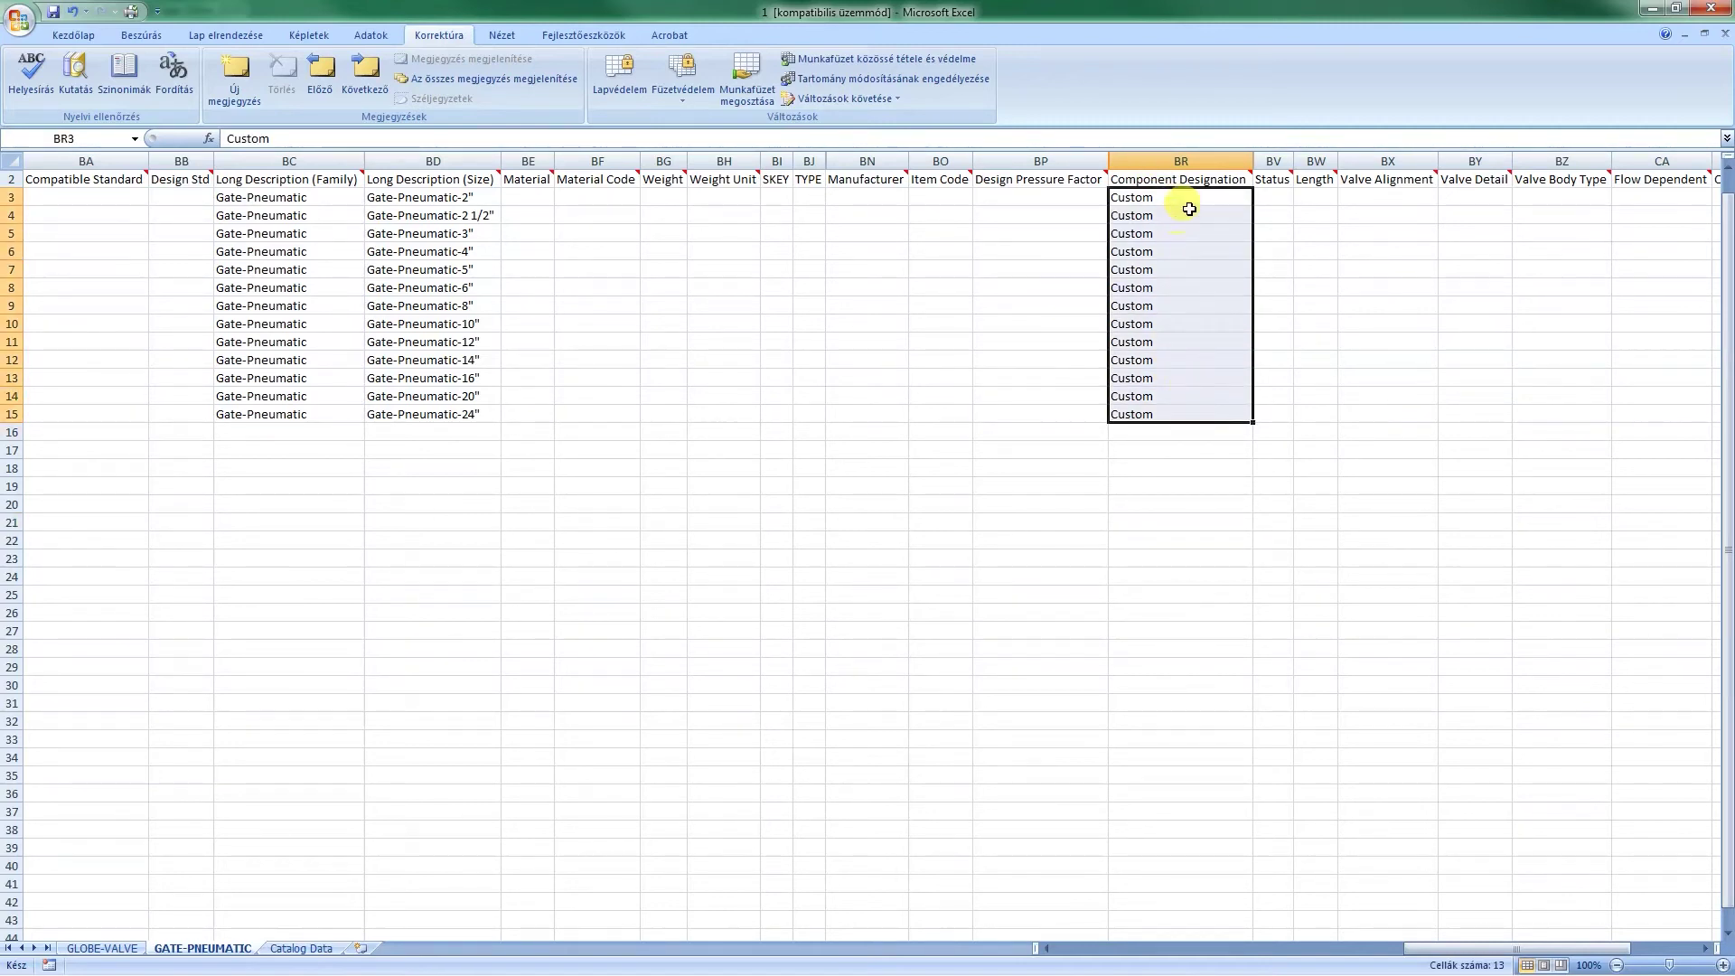
click(1295, 469)
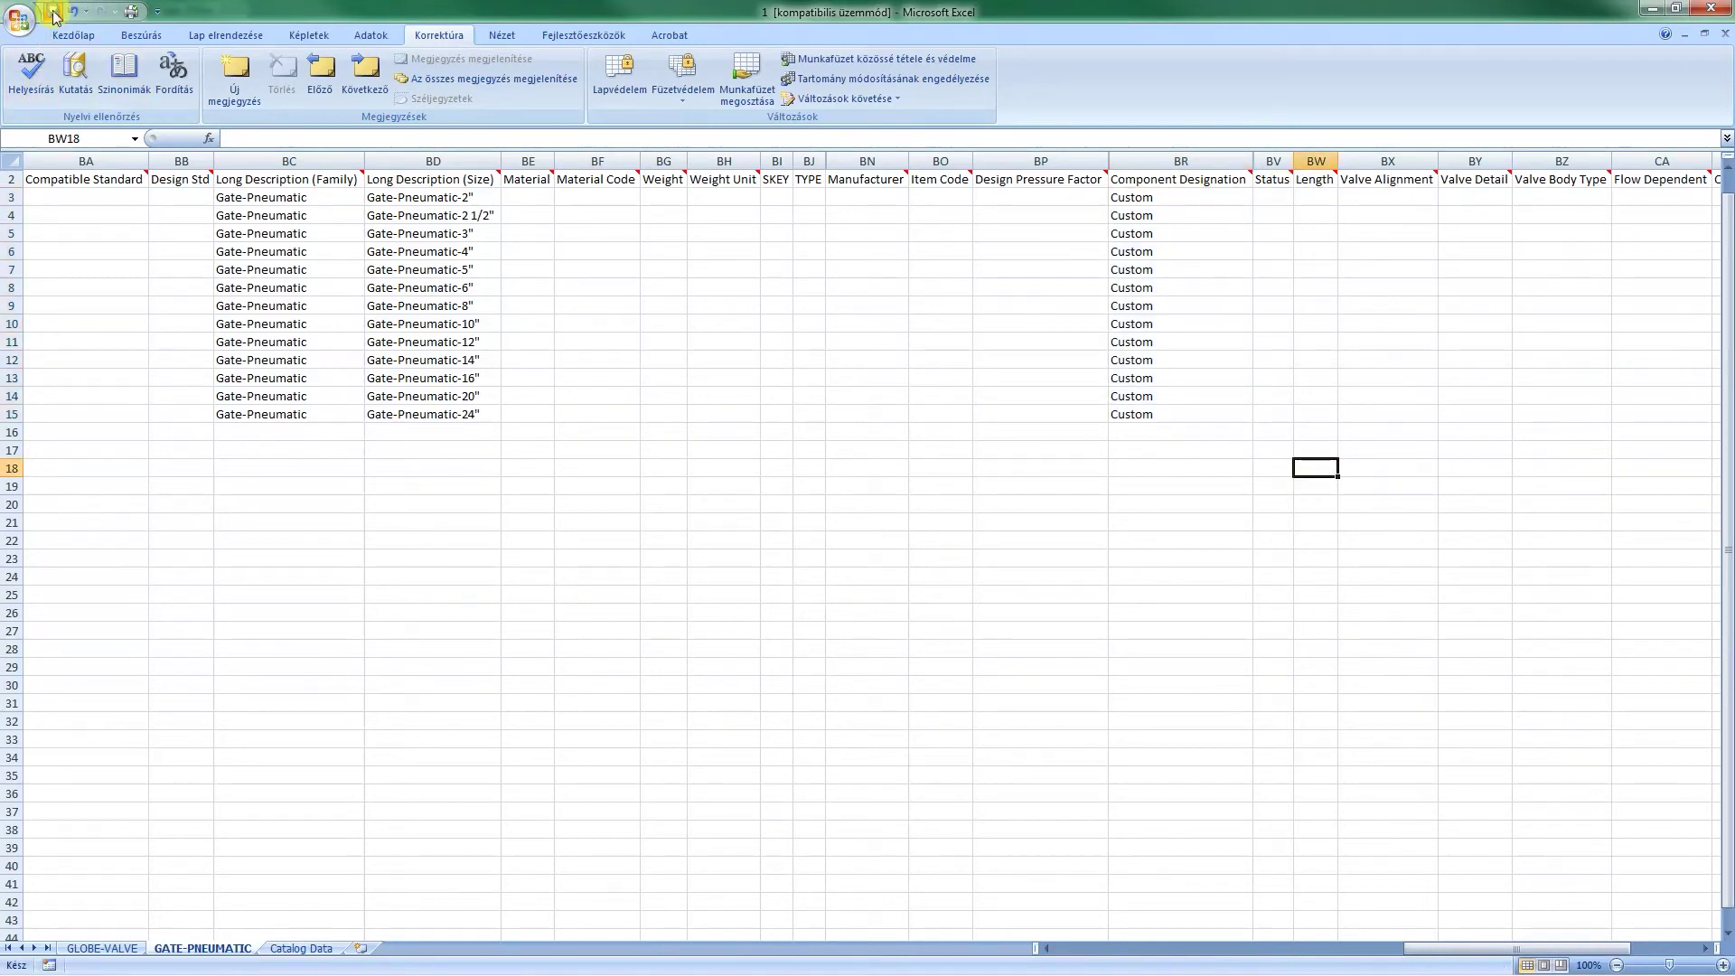
click(1703, 8)
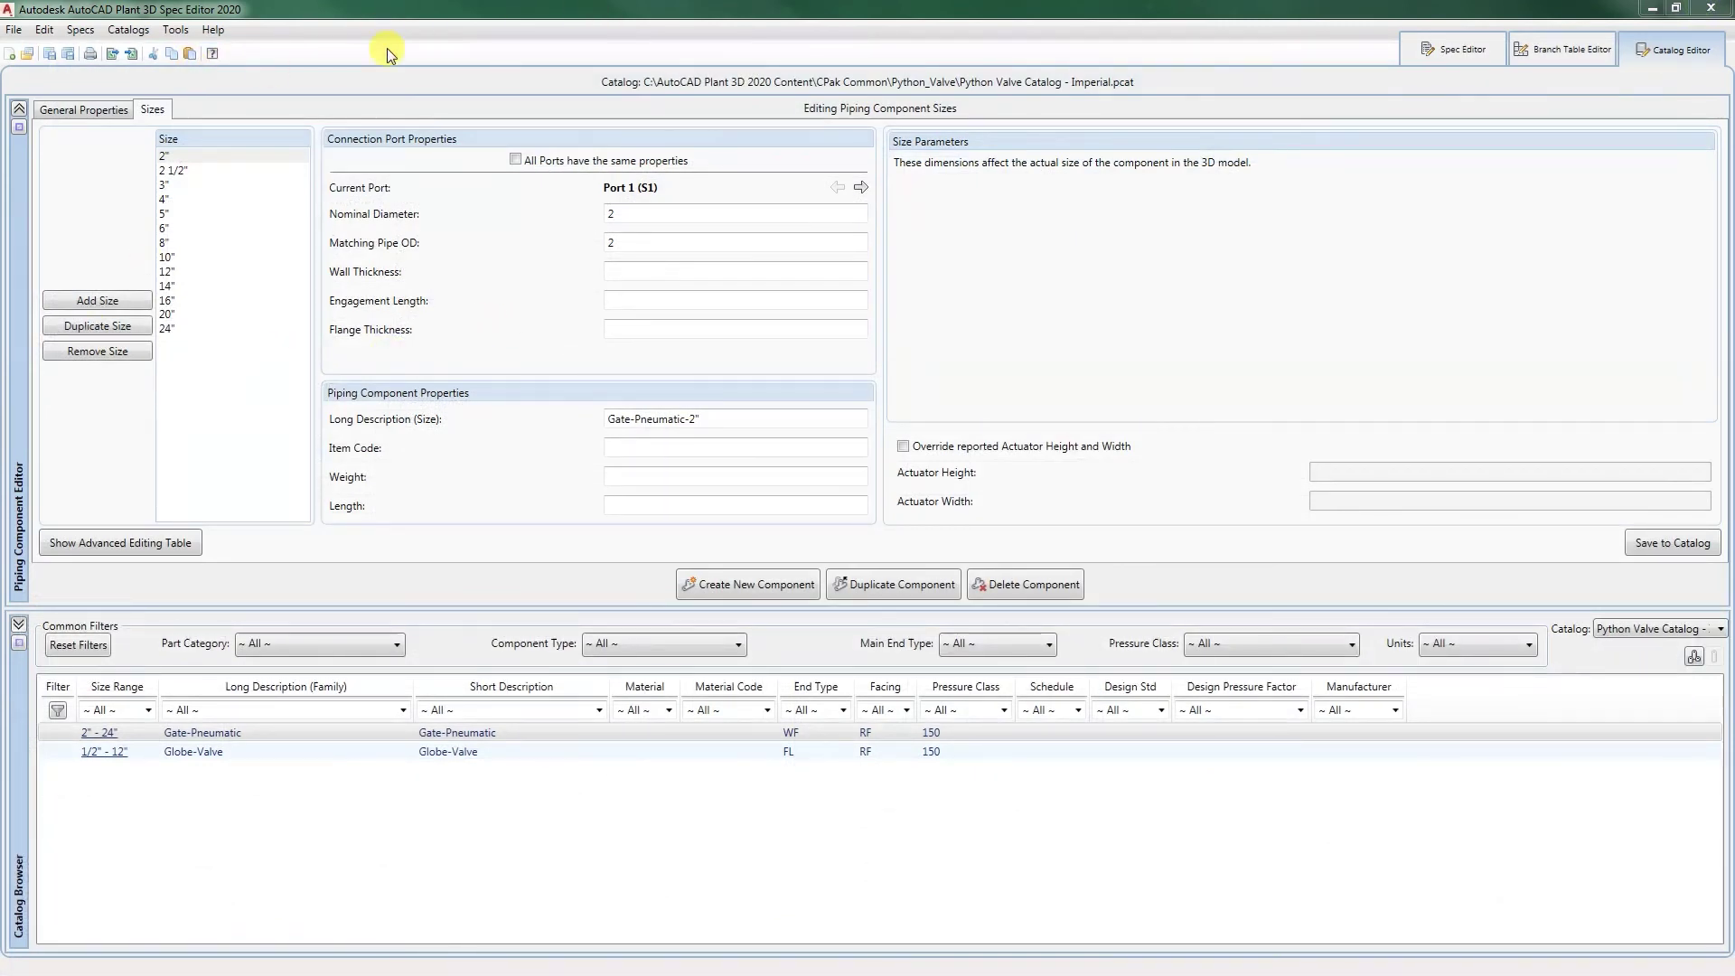
Step: Start an import from Excel using the workbook 1.xls
click(130, 54)
click(479, 274)
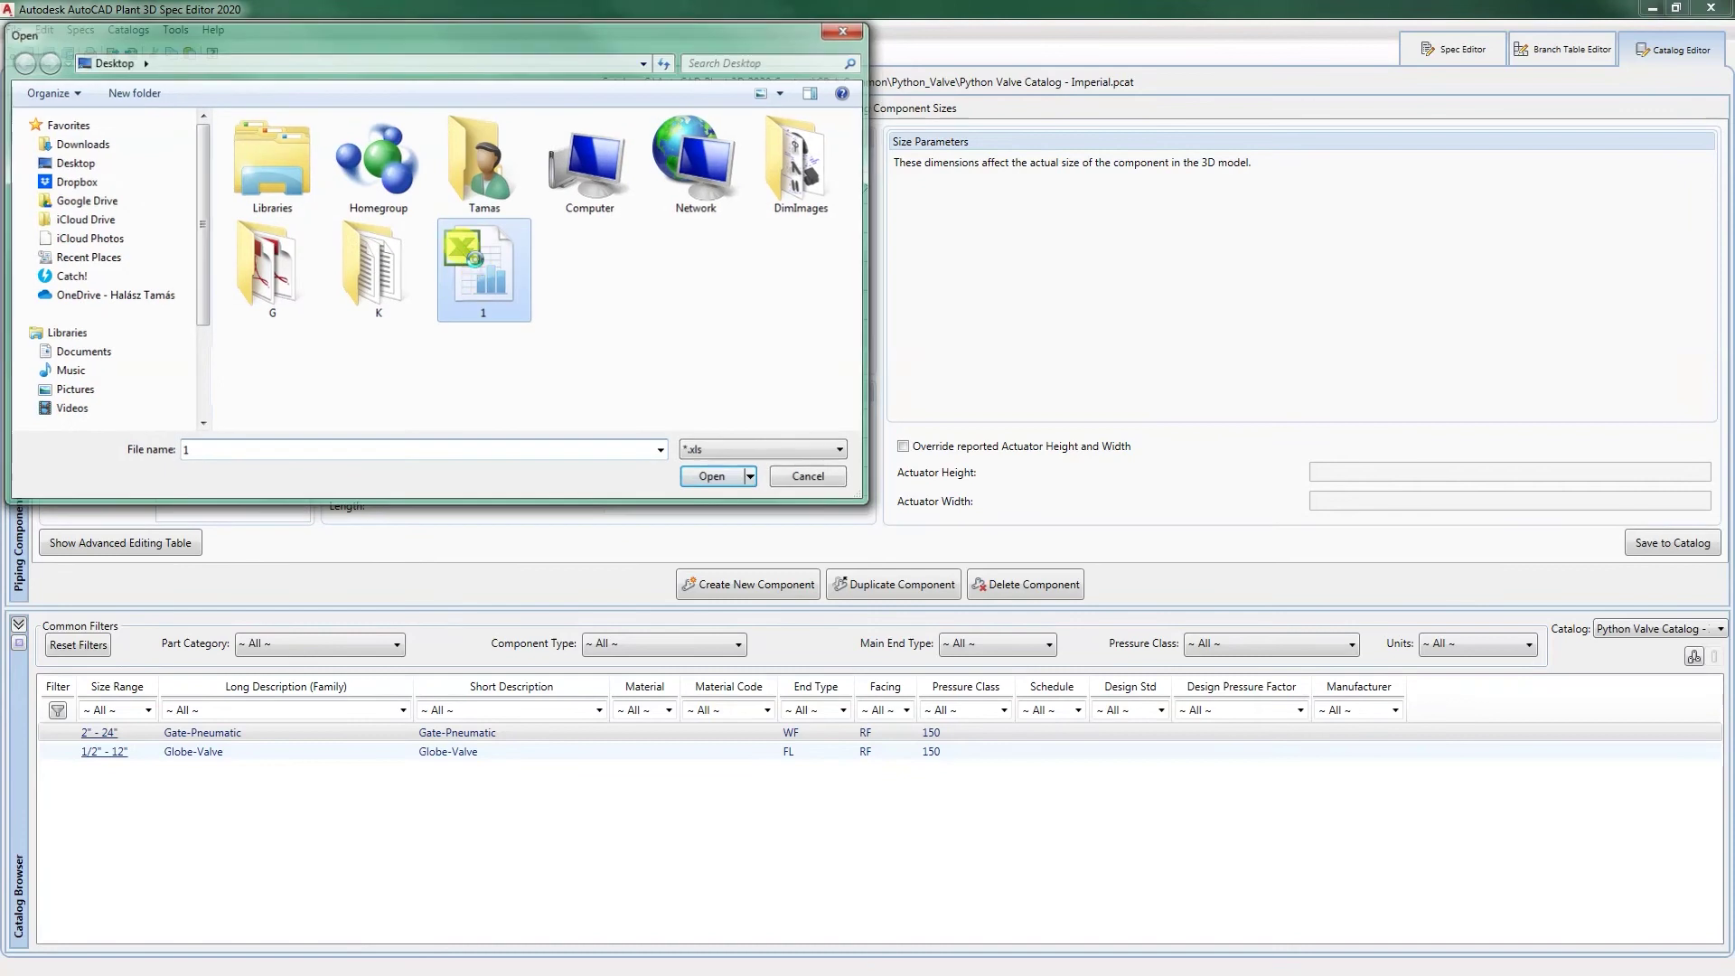
click(687, 478)
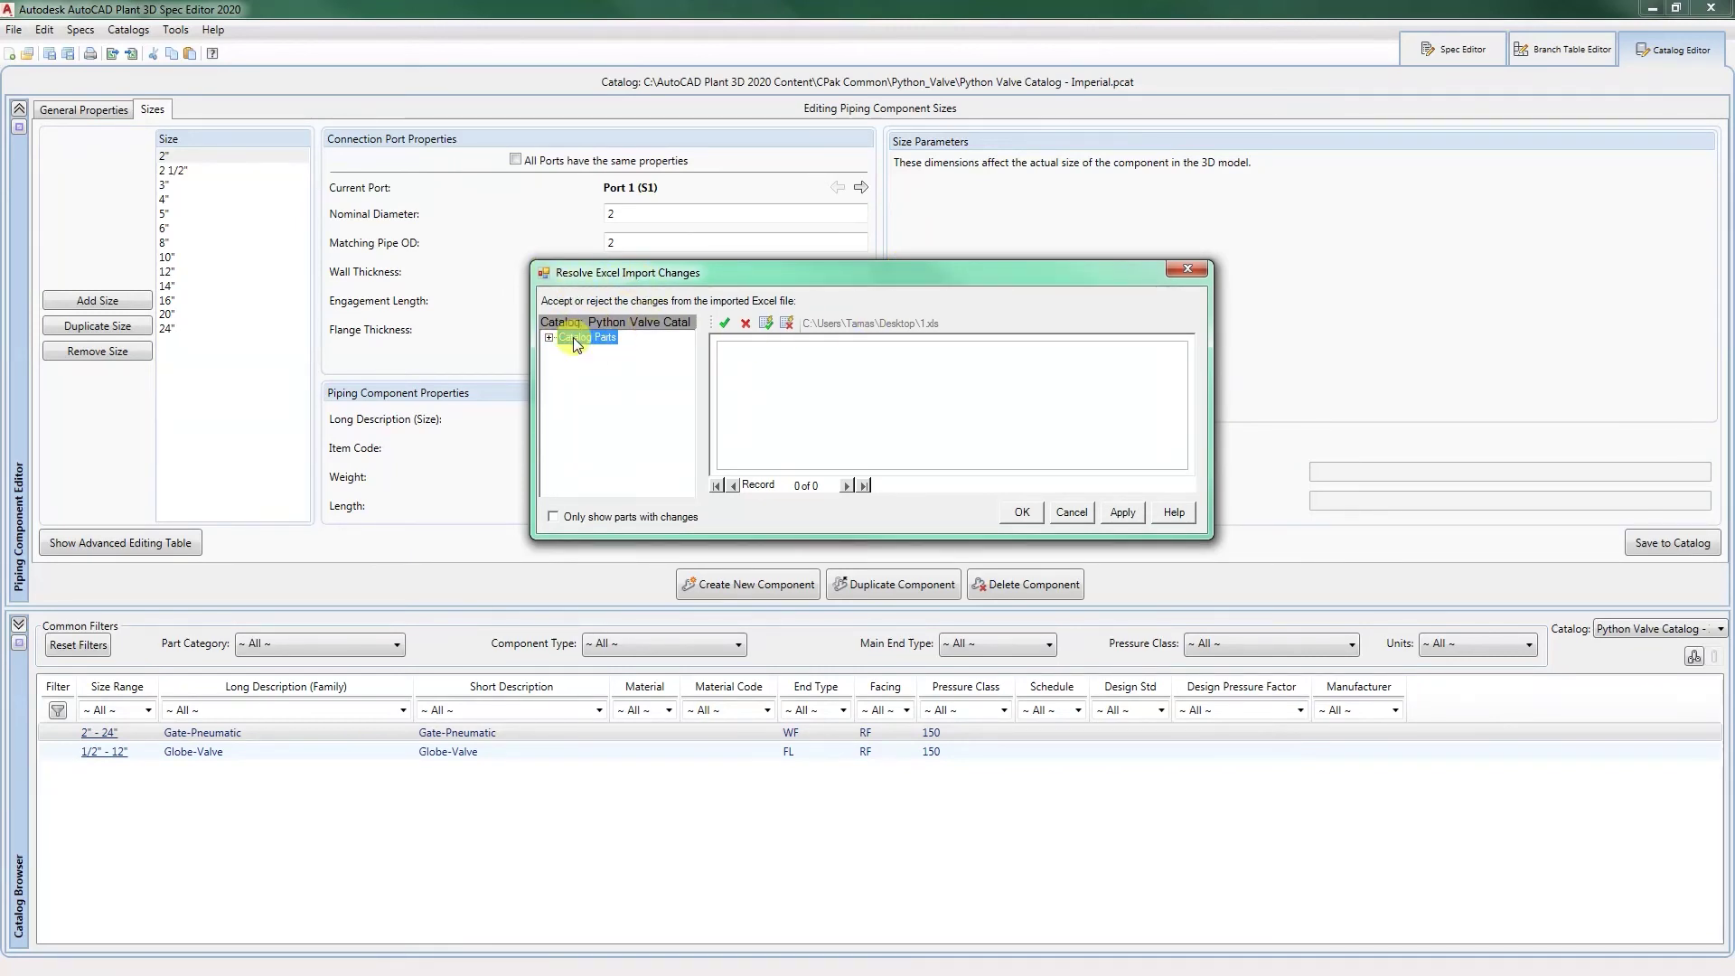
Step: Accept all Catalog Parts changes for Globe-Valve and Gate-Pneumatic and finish the import
click(555, 338)
click(566, 352)
click(635, 368)
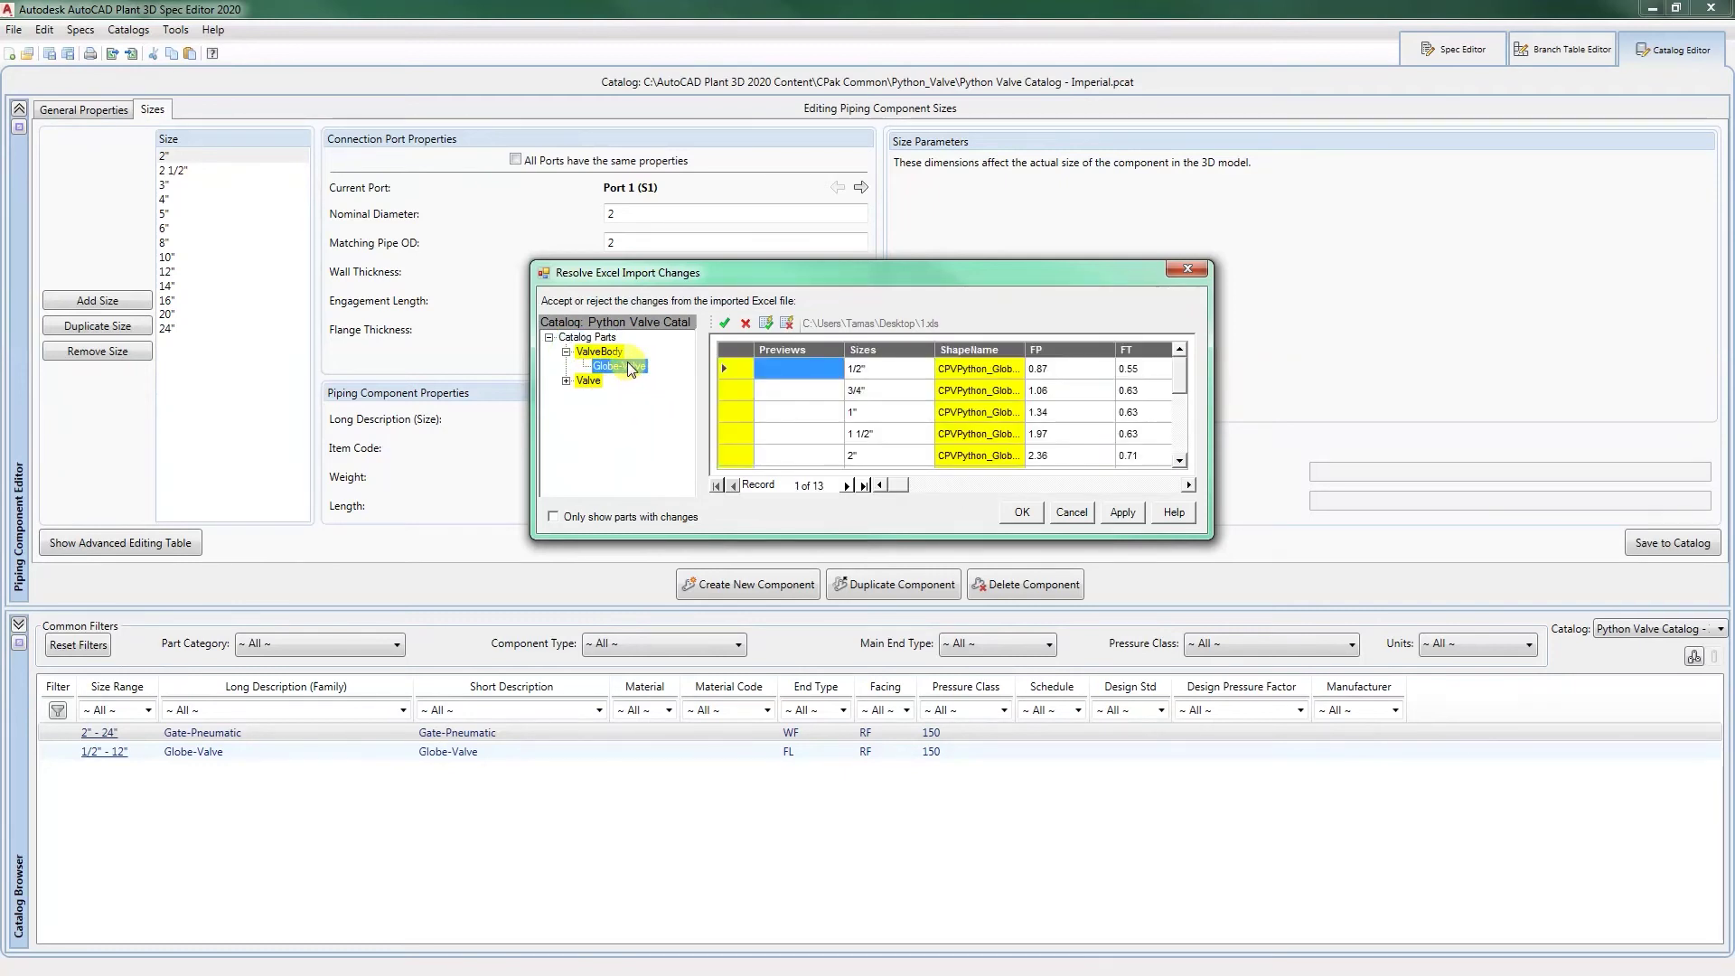
click(765, 323)
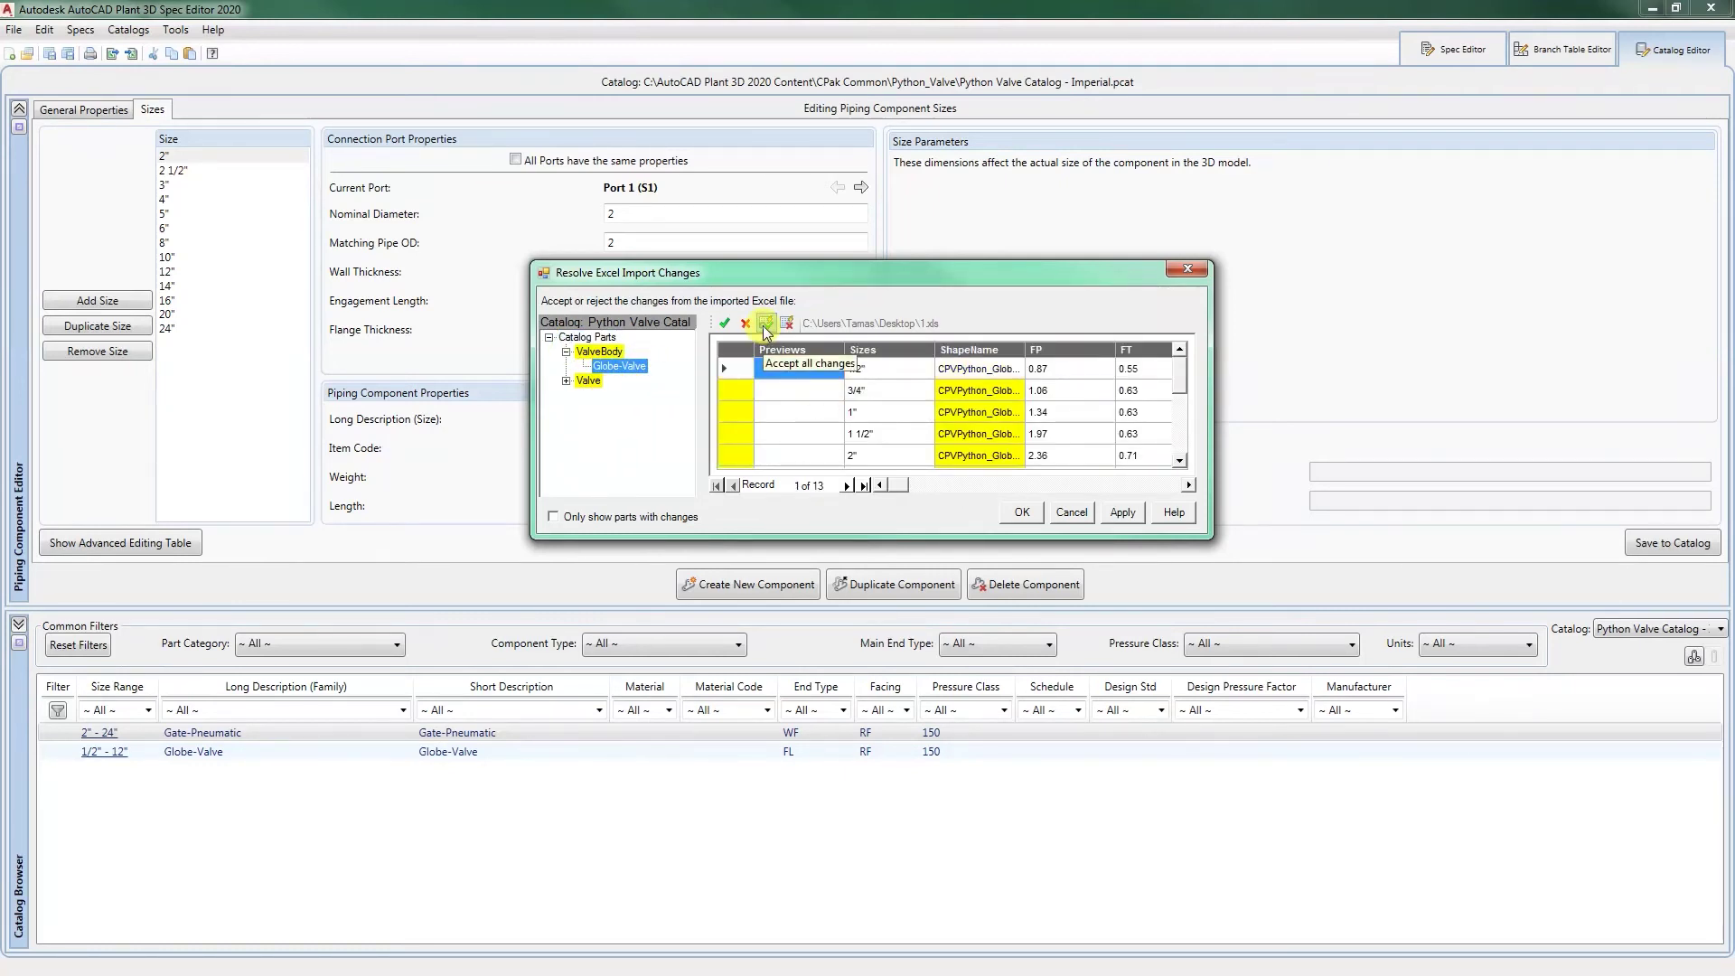
click(793, 365)
click(565, 381)
click(628, 395)
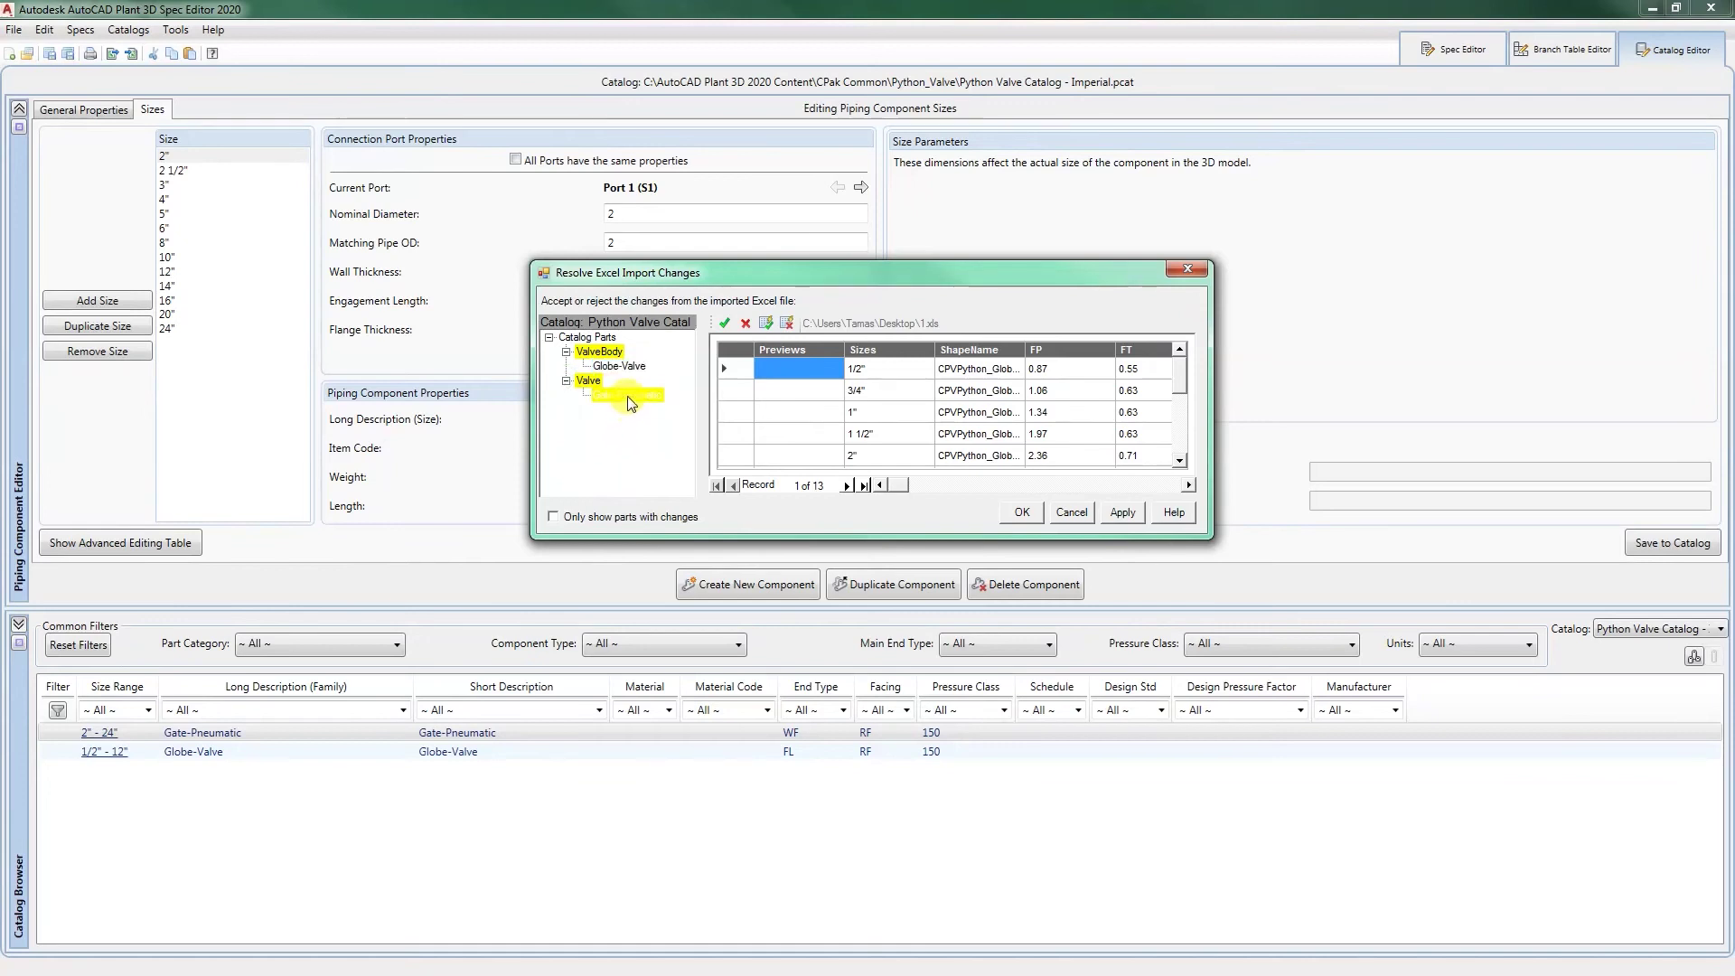
click(765, 324)
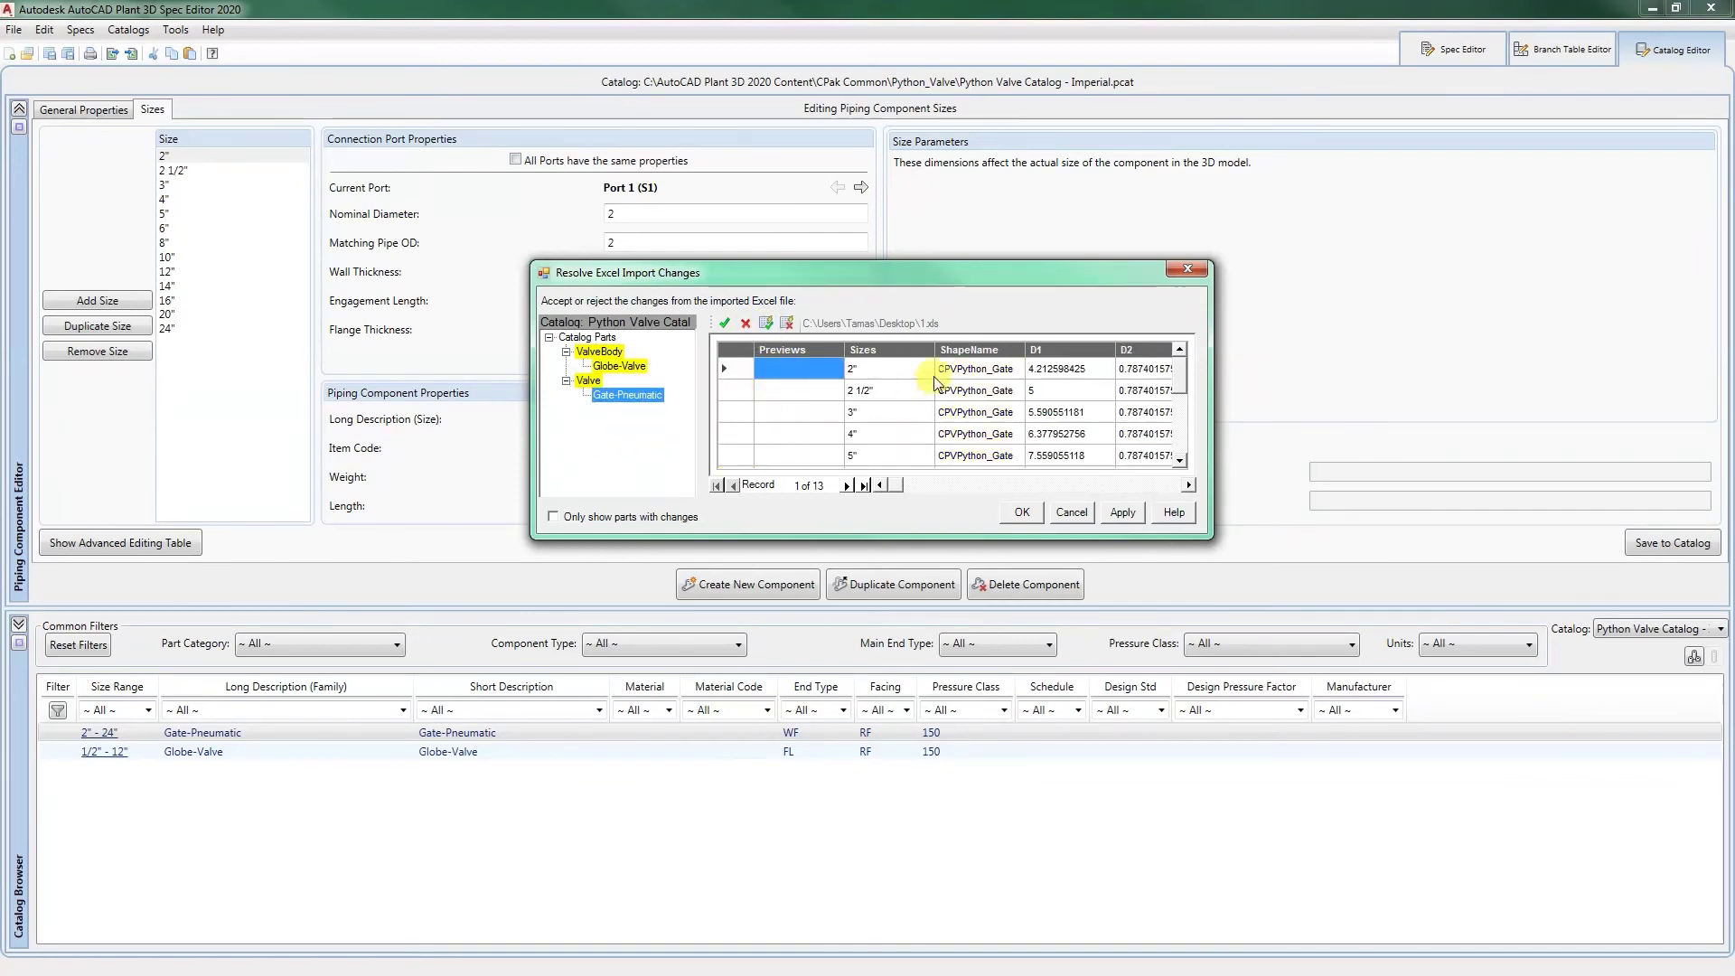
click(1027, 517)
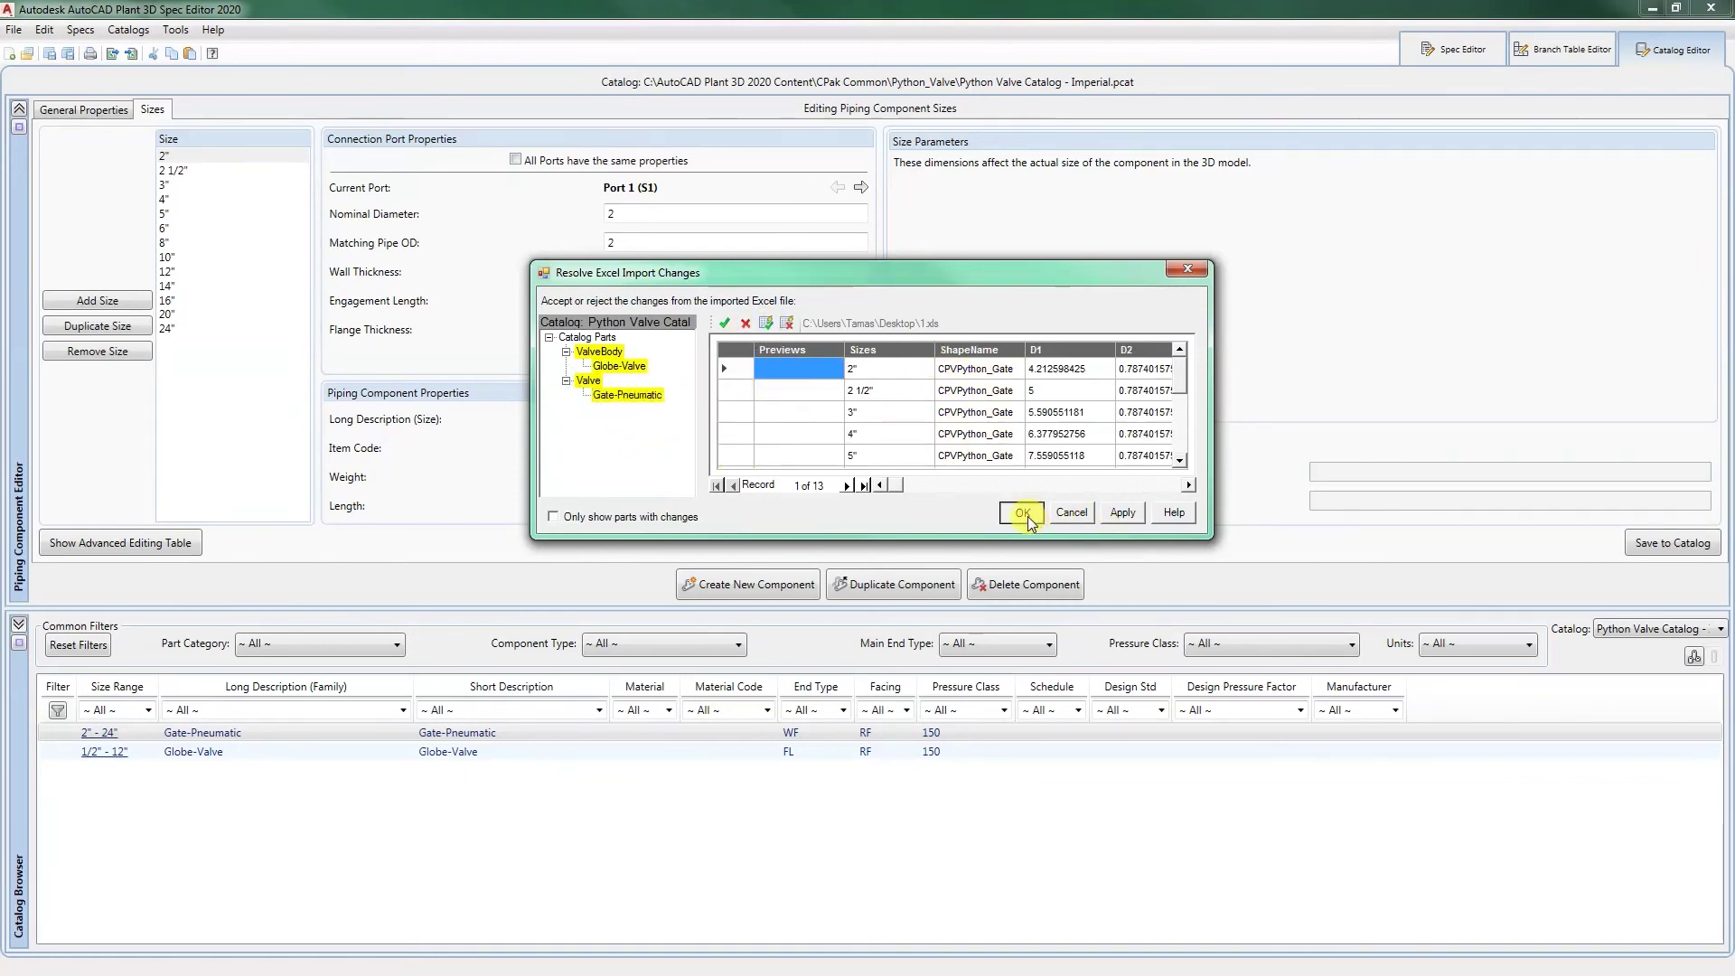
Step: View the sizes and size parameters of Globe-Valve, then Gate-Pneumatic, in the Catalog Browser
click(472, 754)
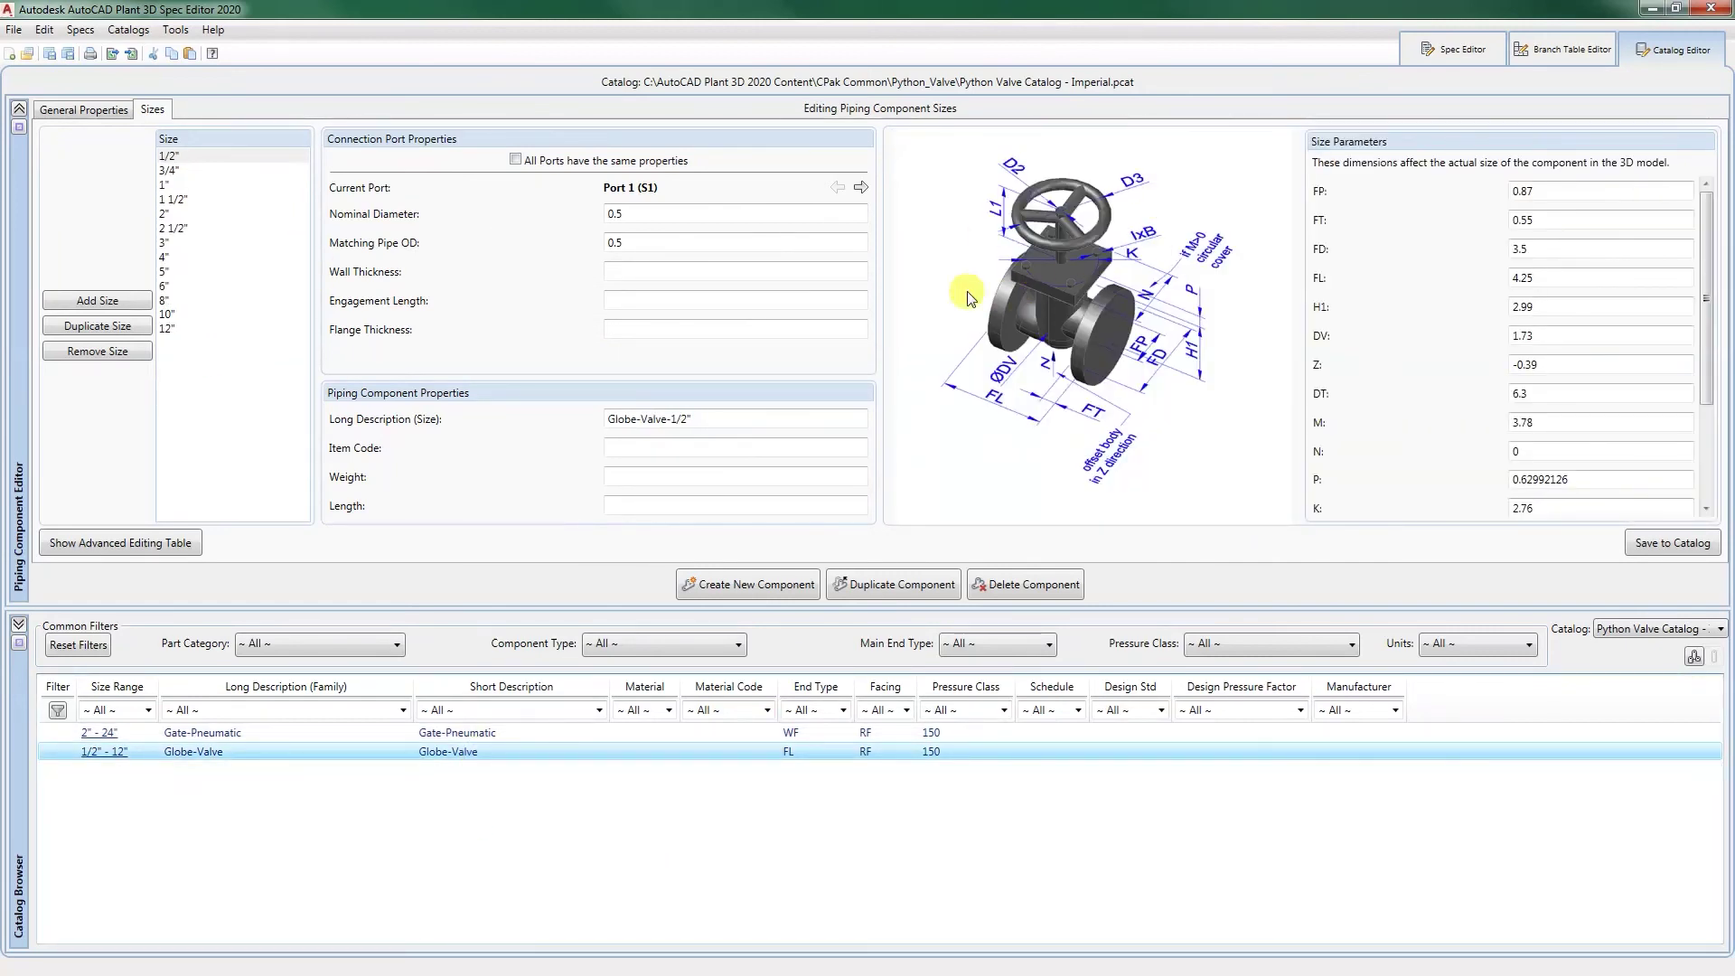
click(523, 734)
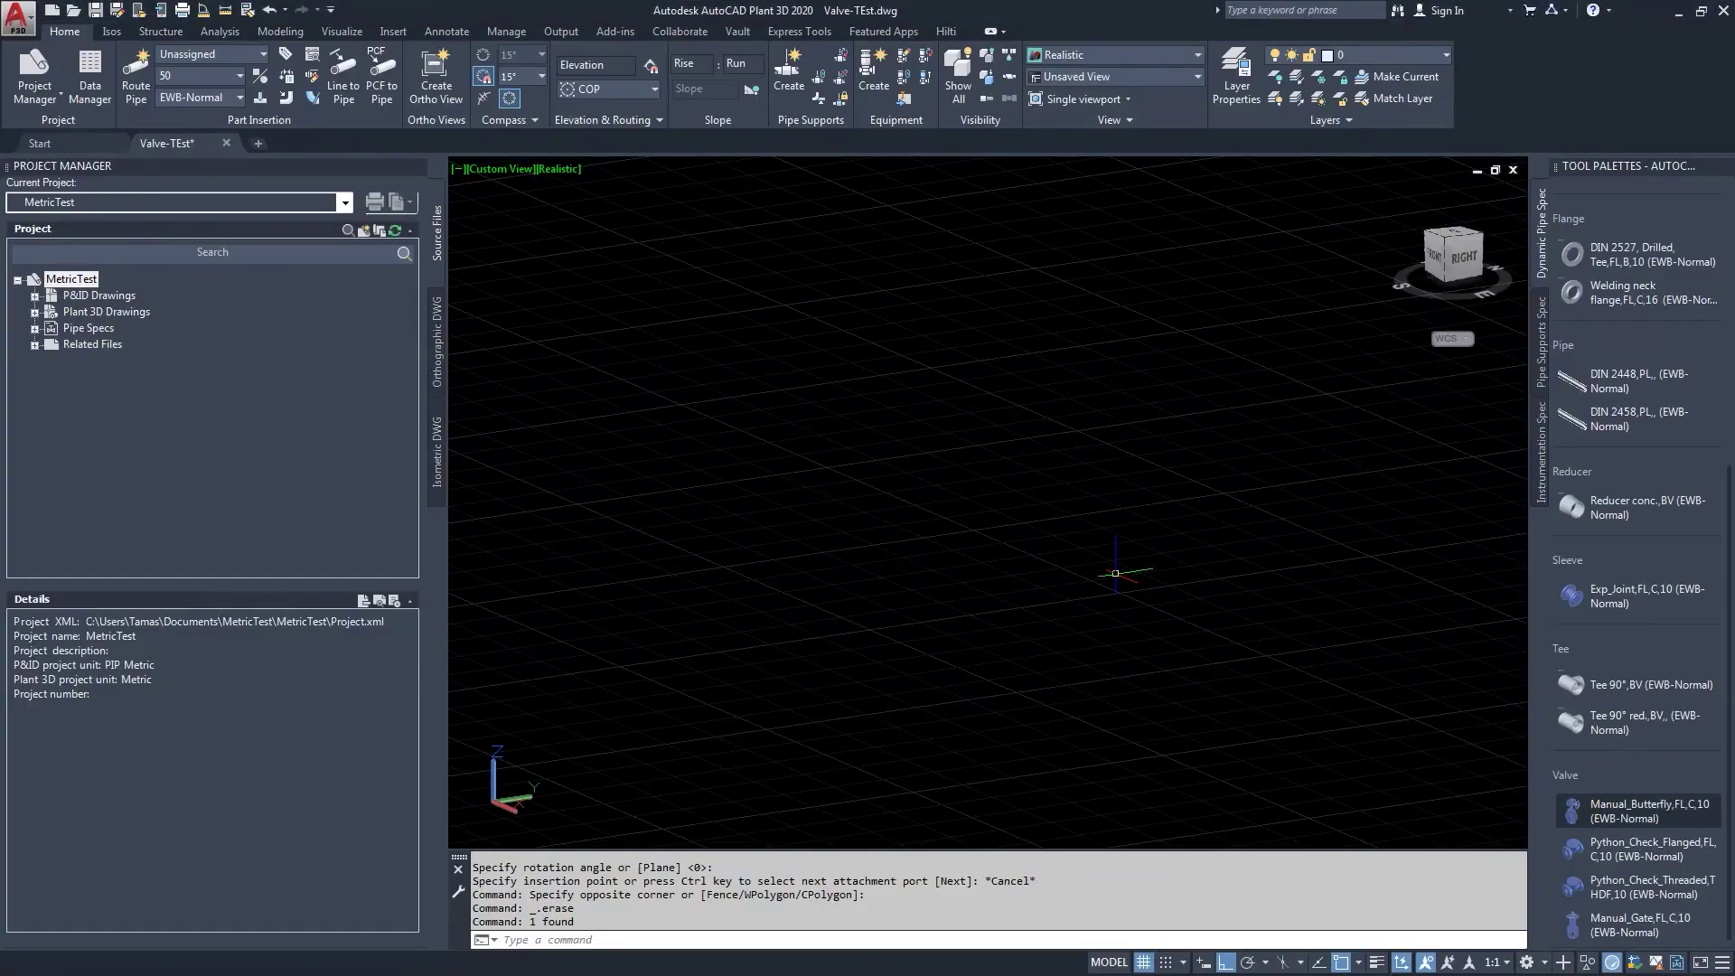
Step: Place and rotate a Manual_Butterfly valve from the Valve tool palette
click(1582, 814)
click(836, 511)
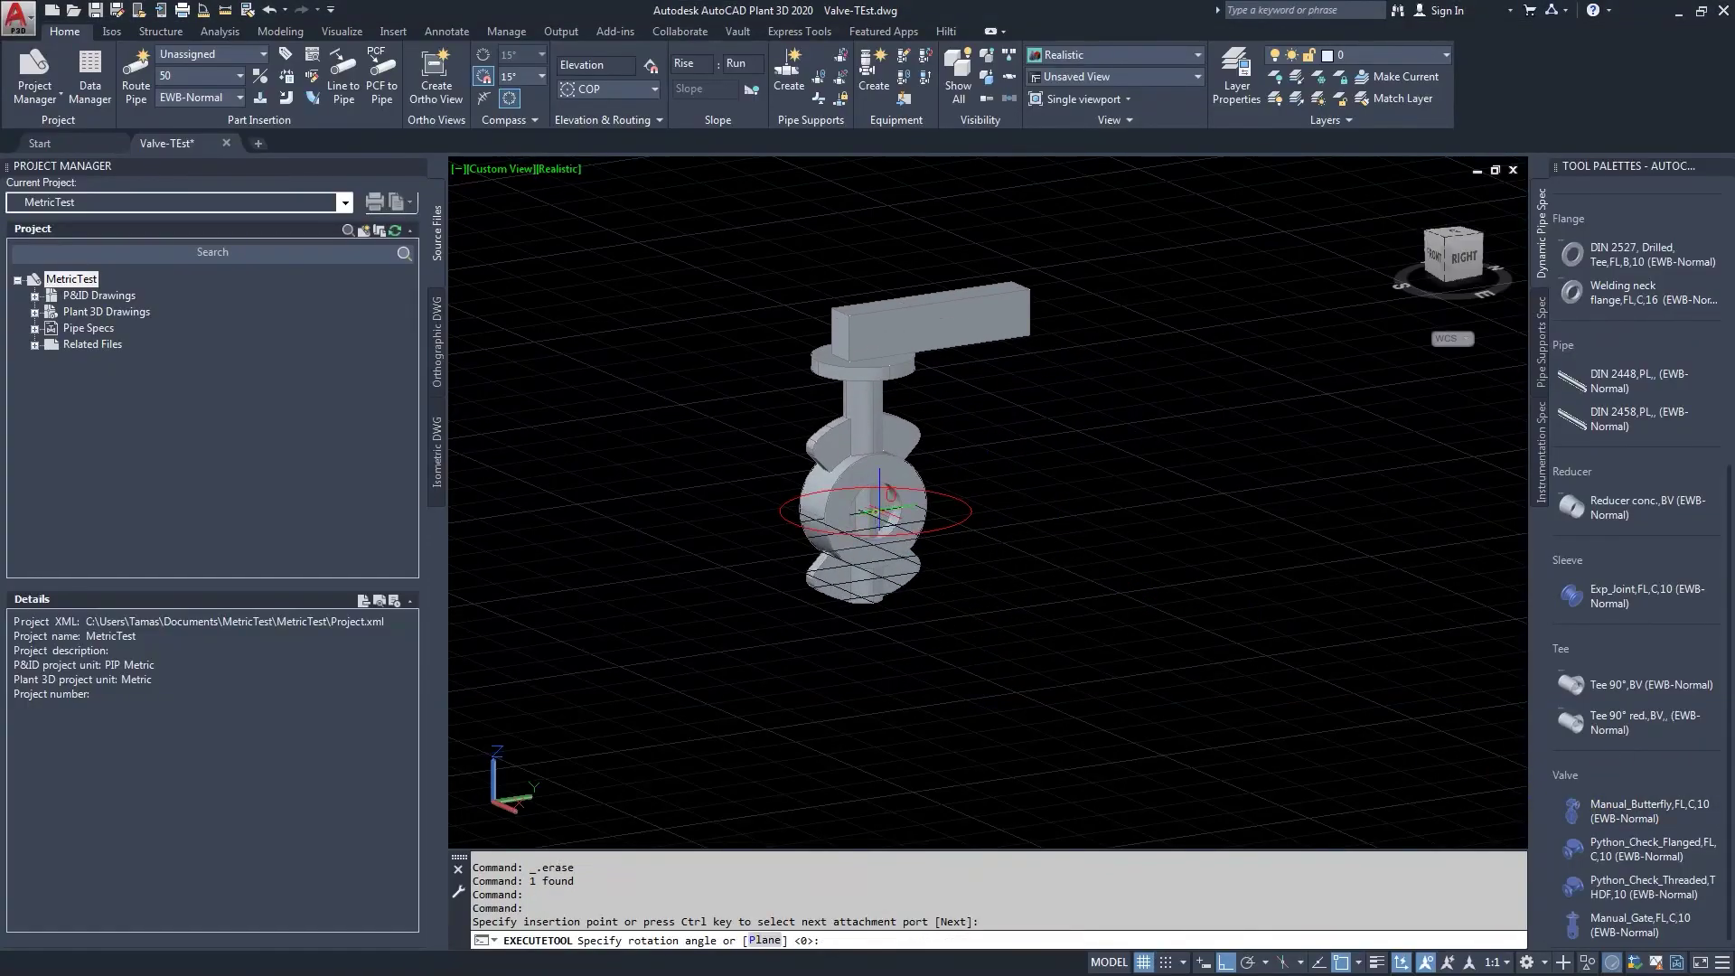
click(1071, 477)
key(Escape)
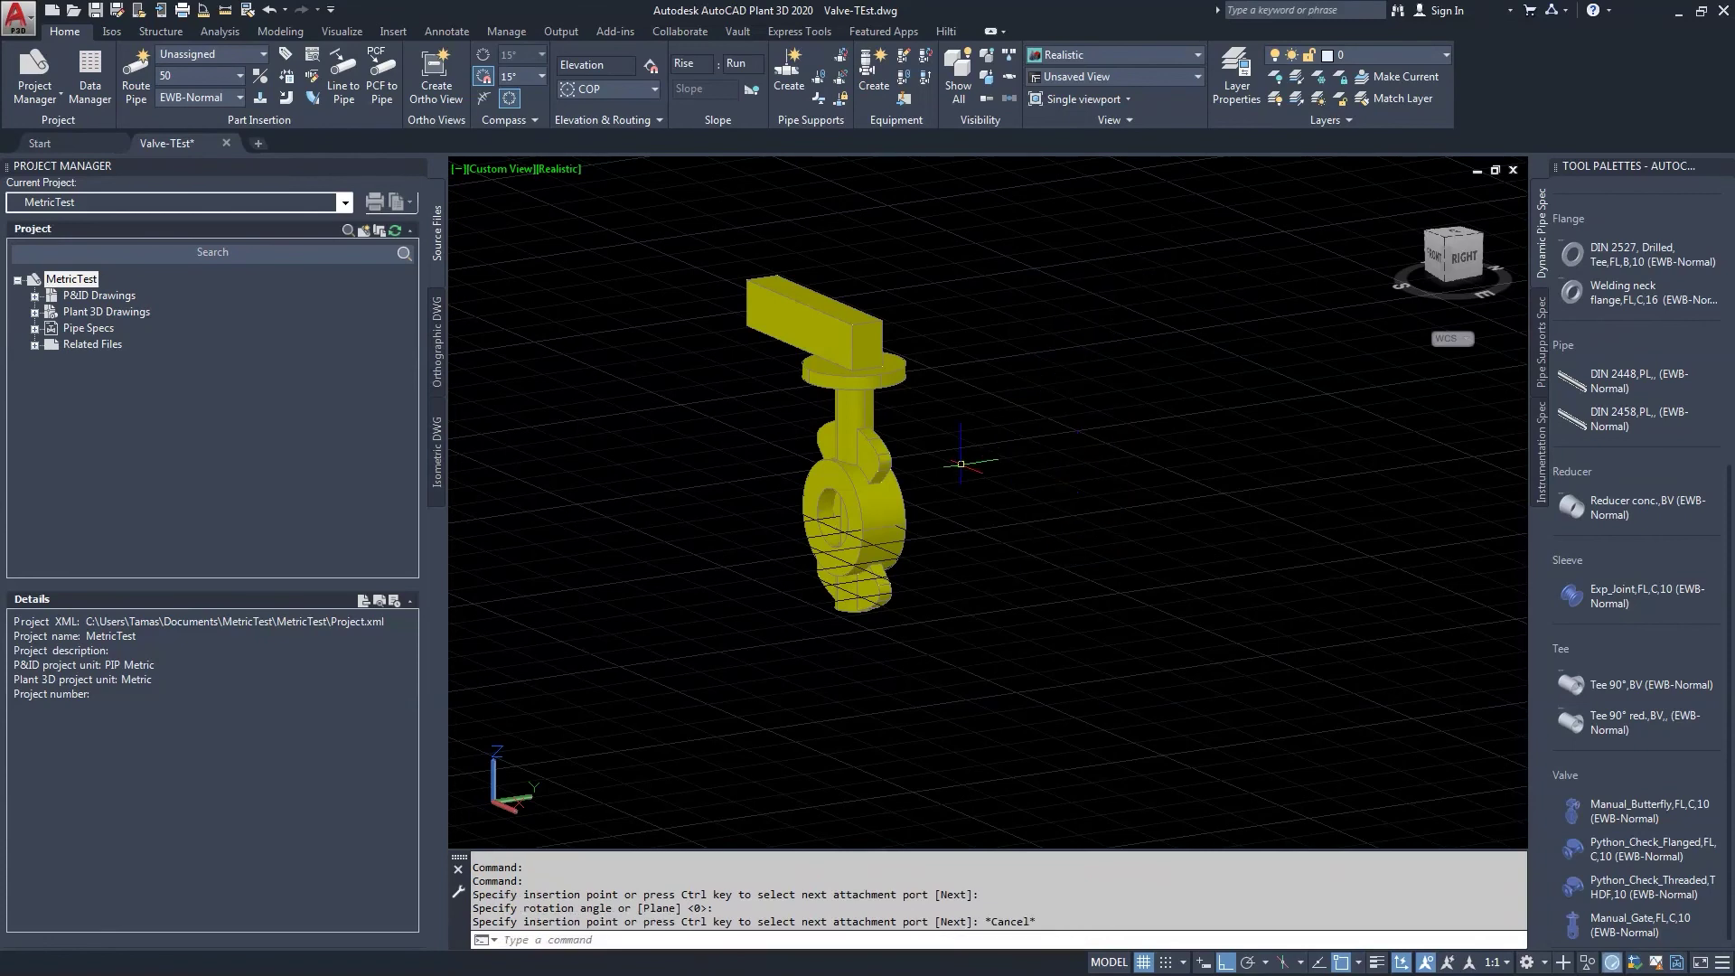
Step: Change the valve's A1 dimension from 43 to 50 in its Properties
click(891, 490)
key(ctrl+1)
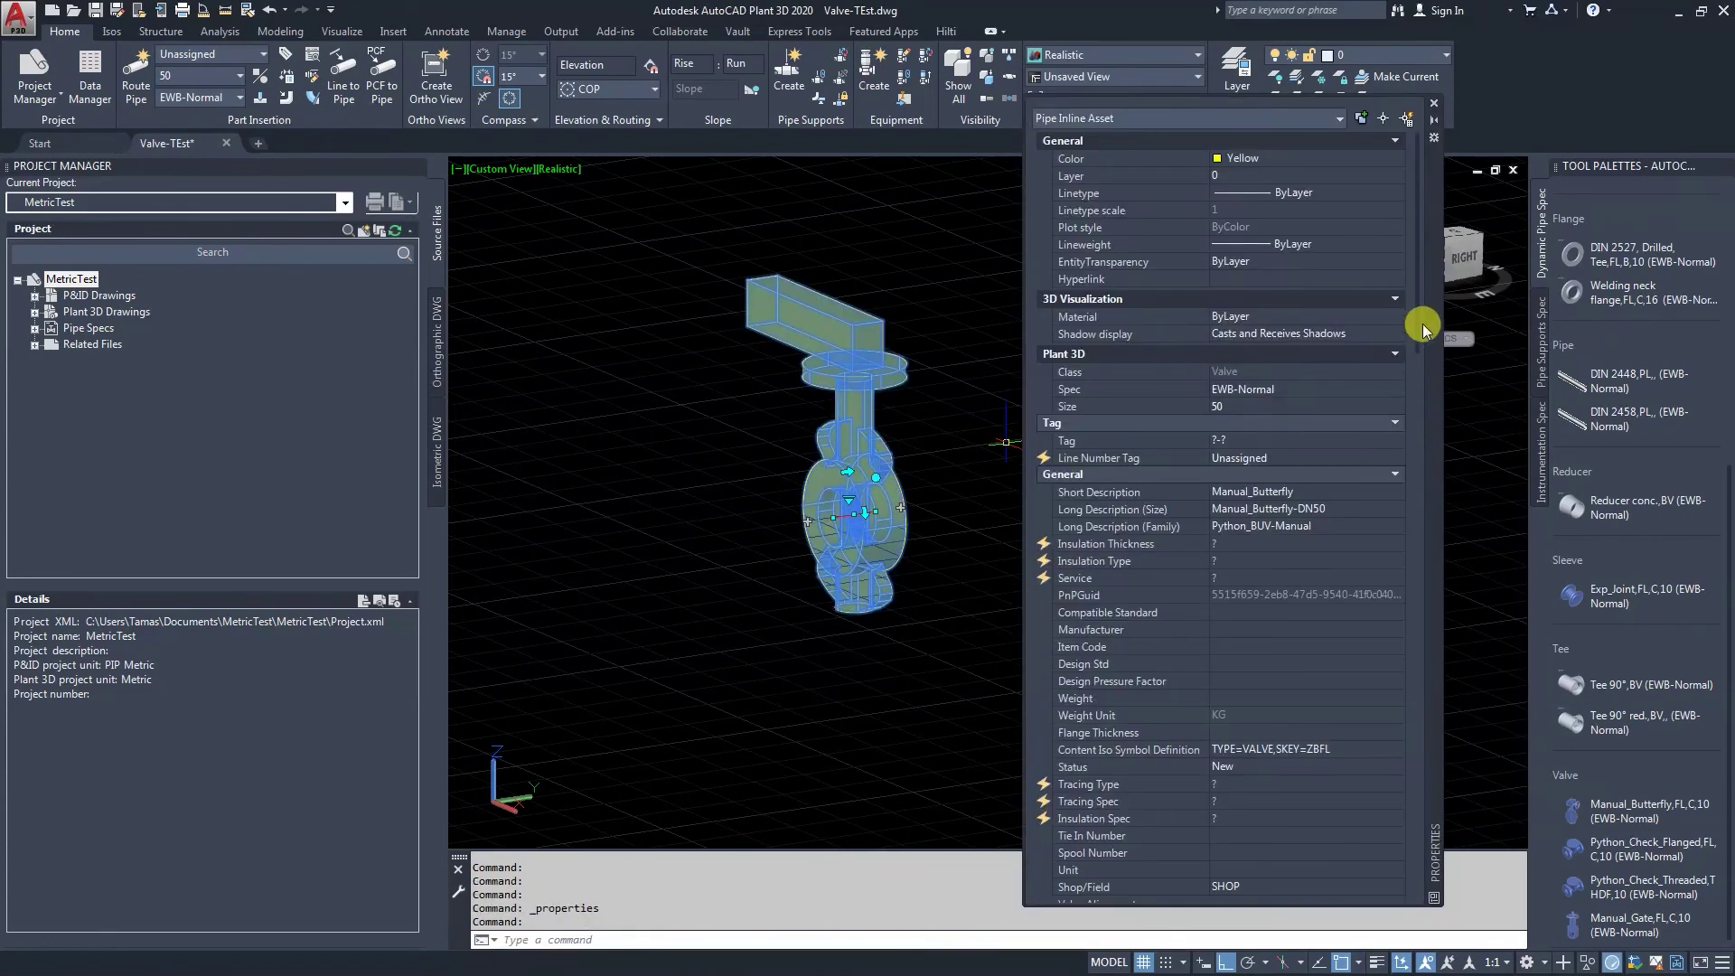
drag(1425, 282, 1433, 637)
scroll(1201, 488, down, 2)
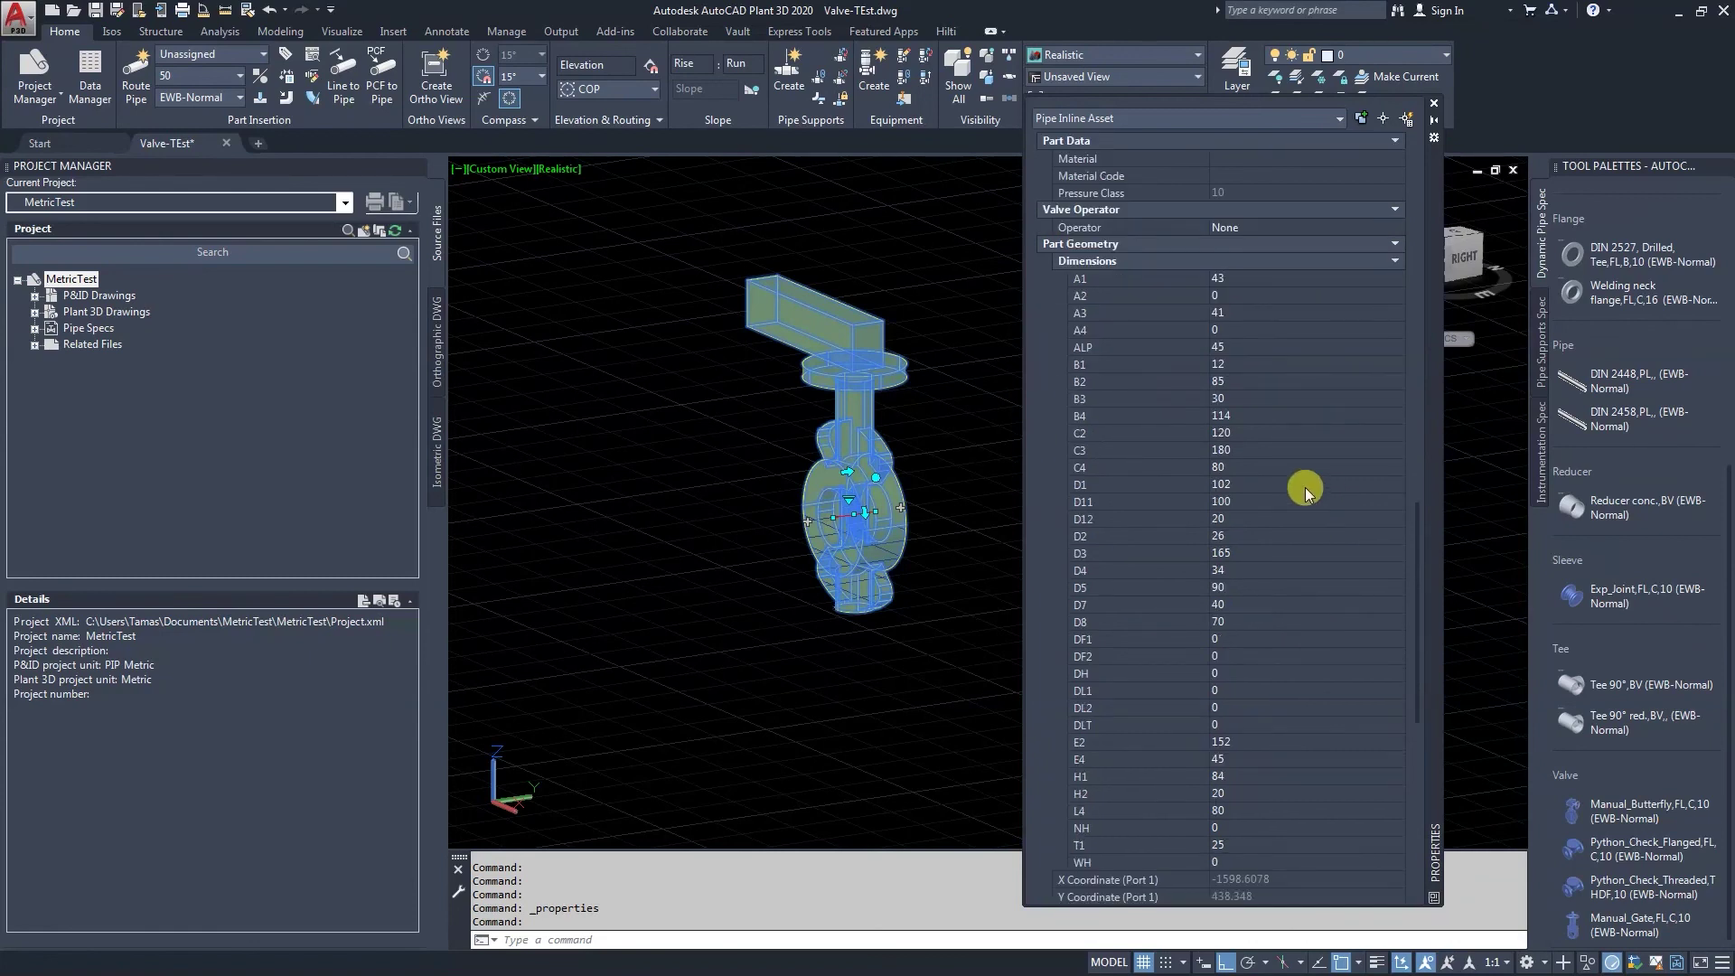
click(1216, 279)
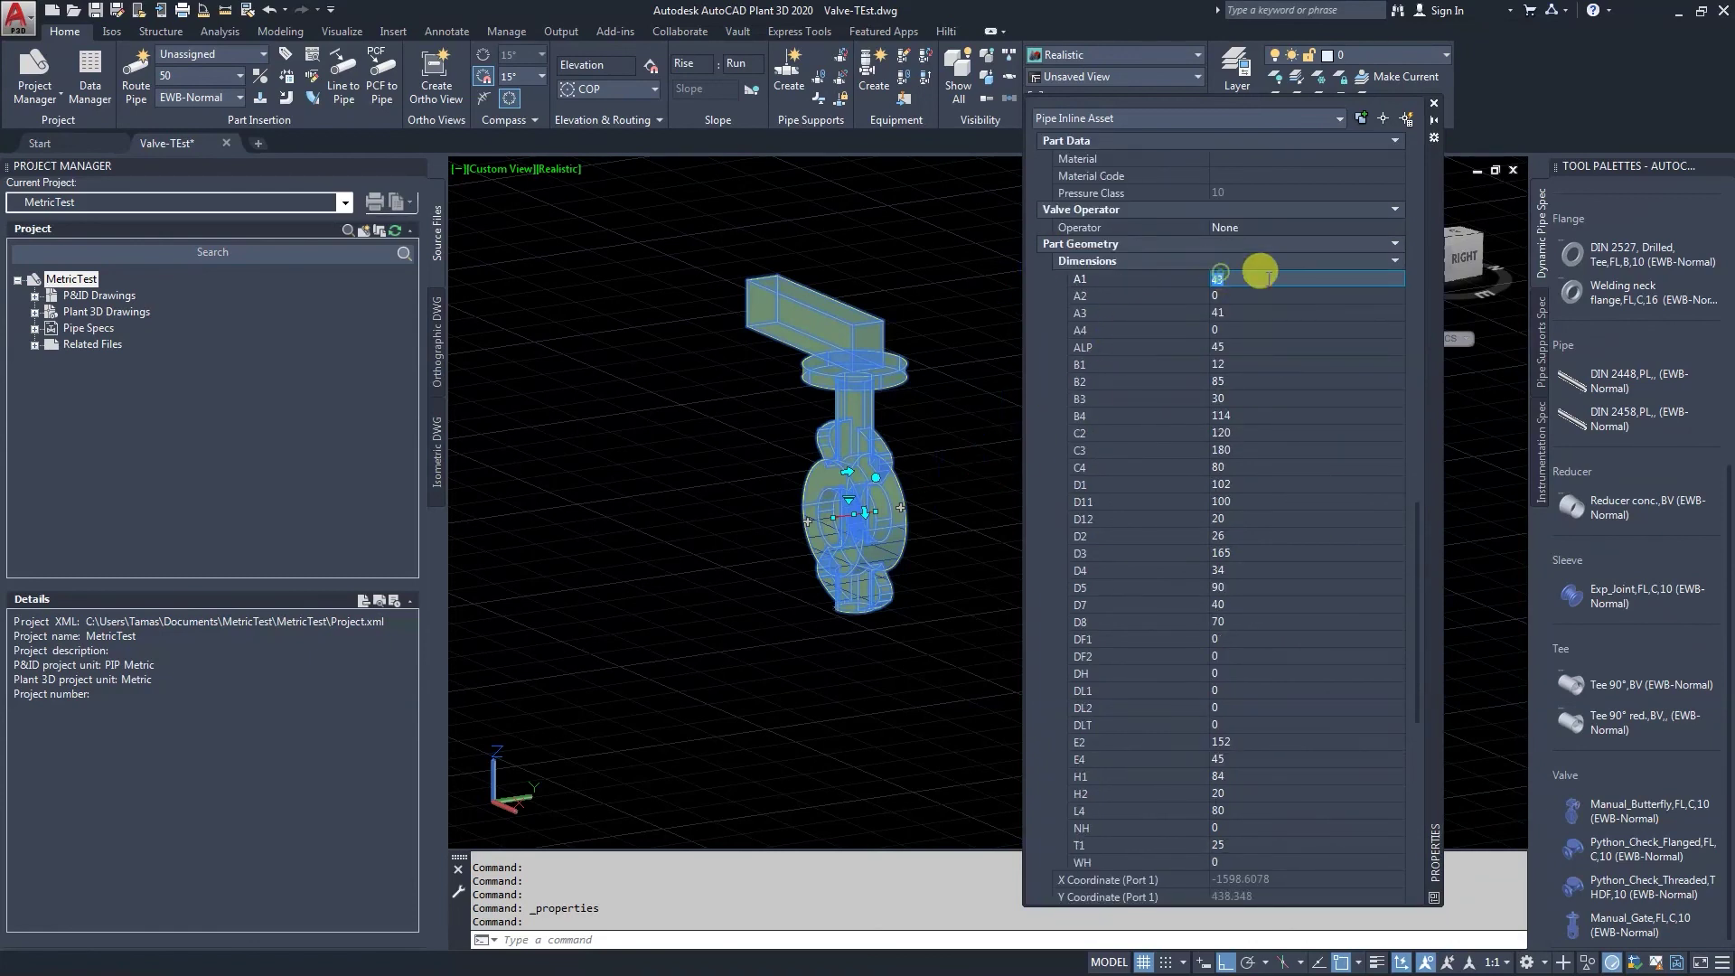
click(1322, 293)
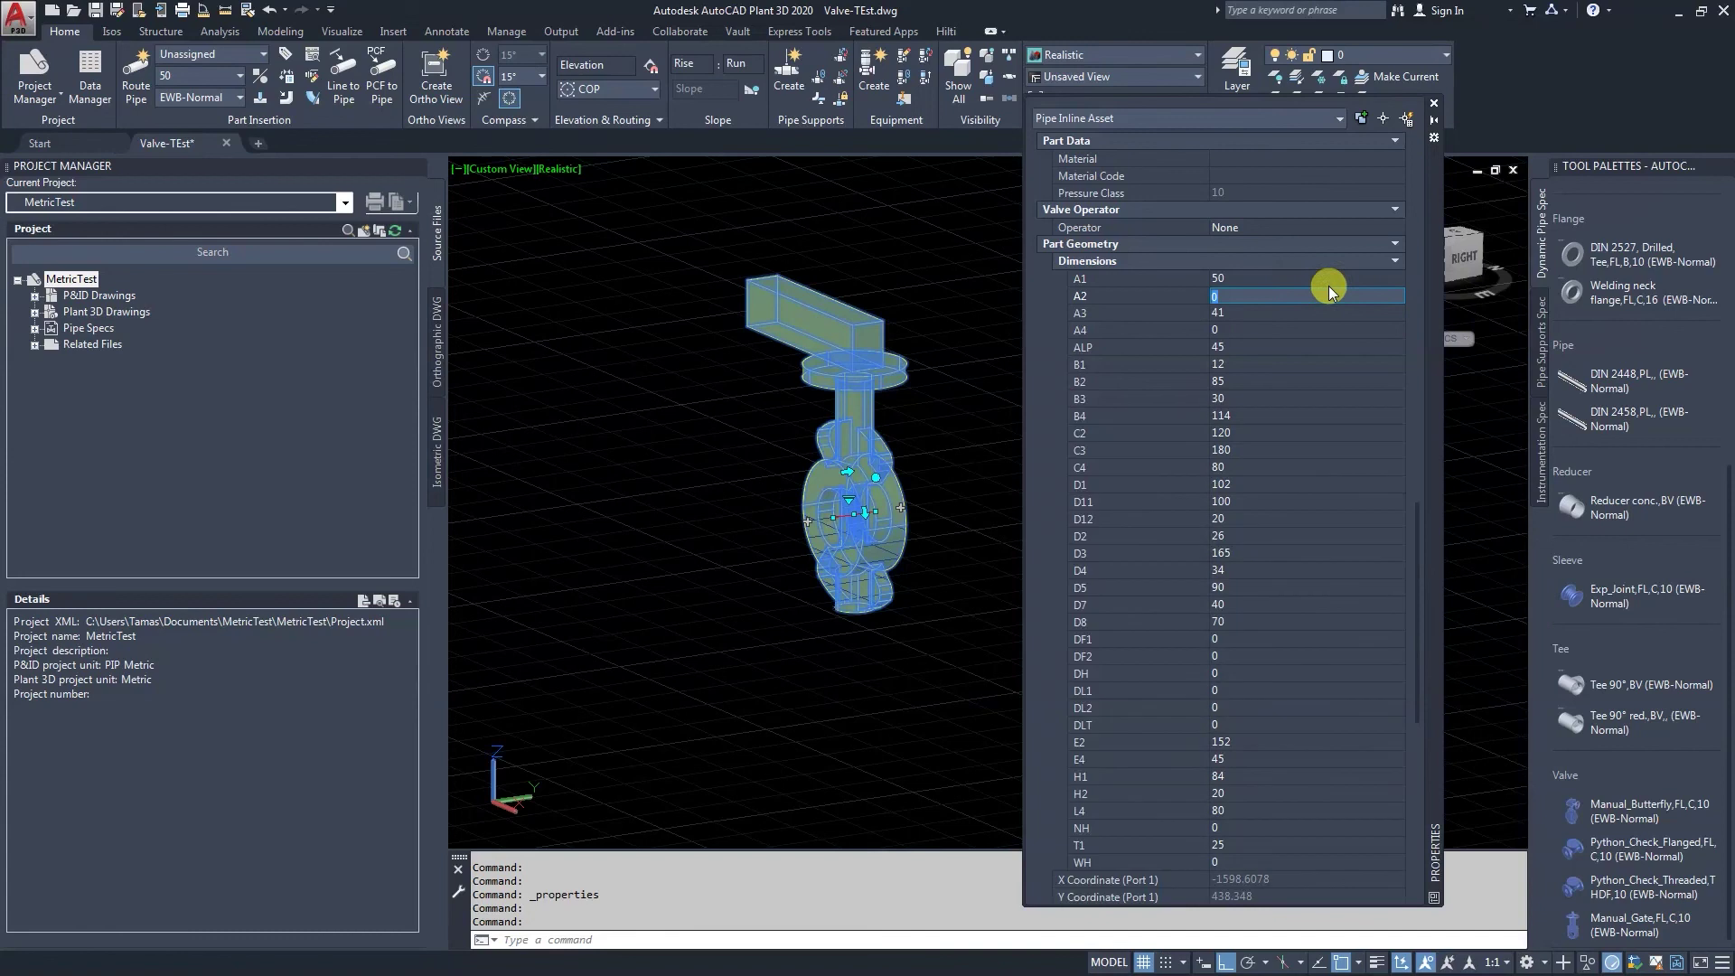
key(Escape)
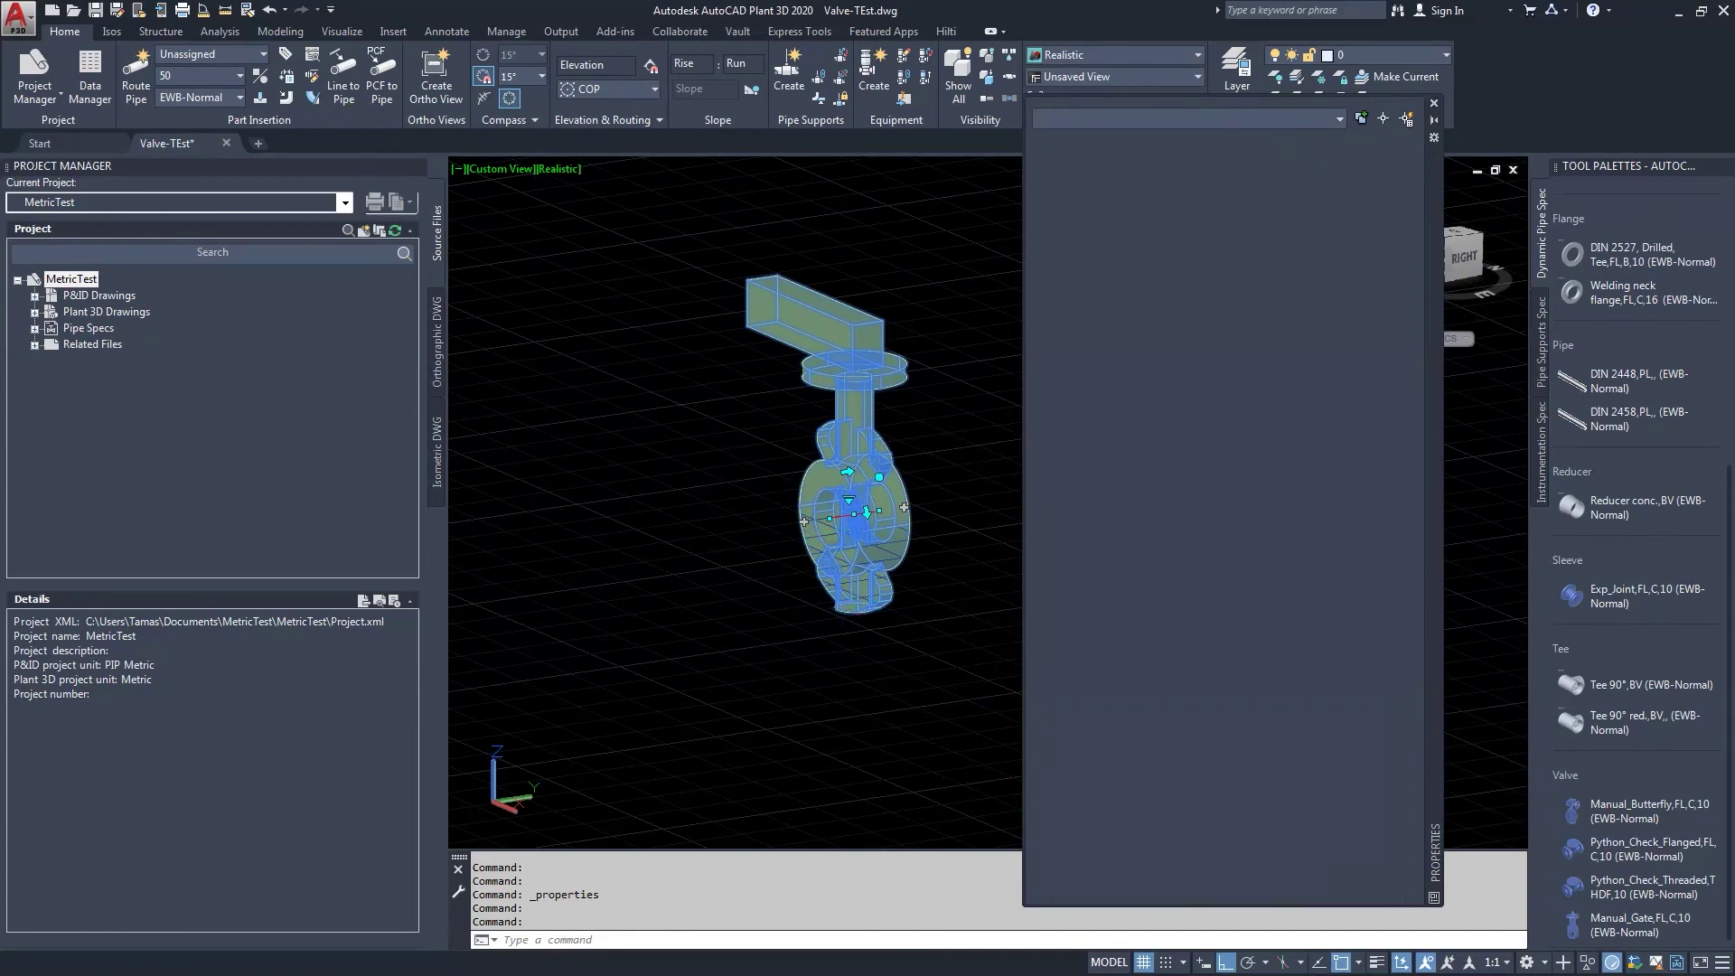